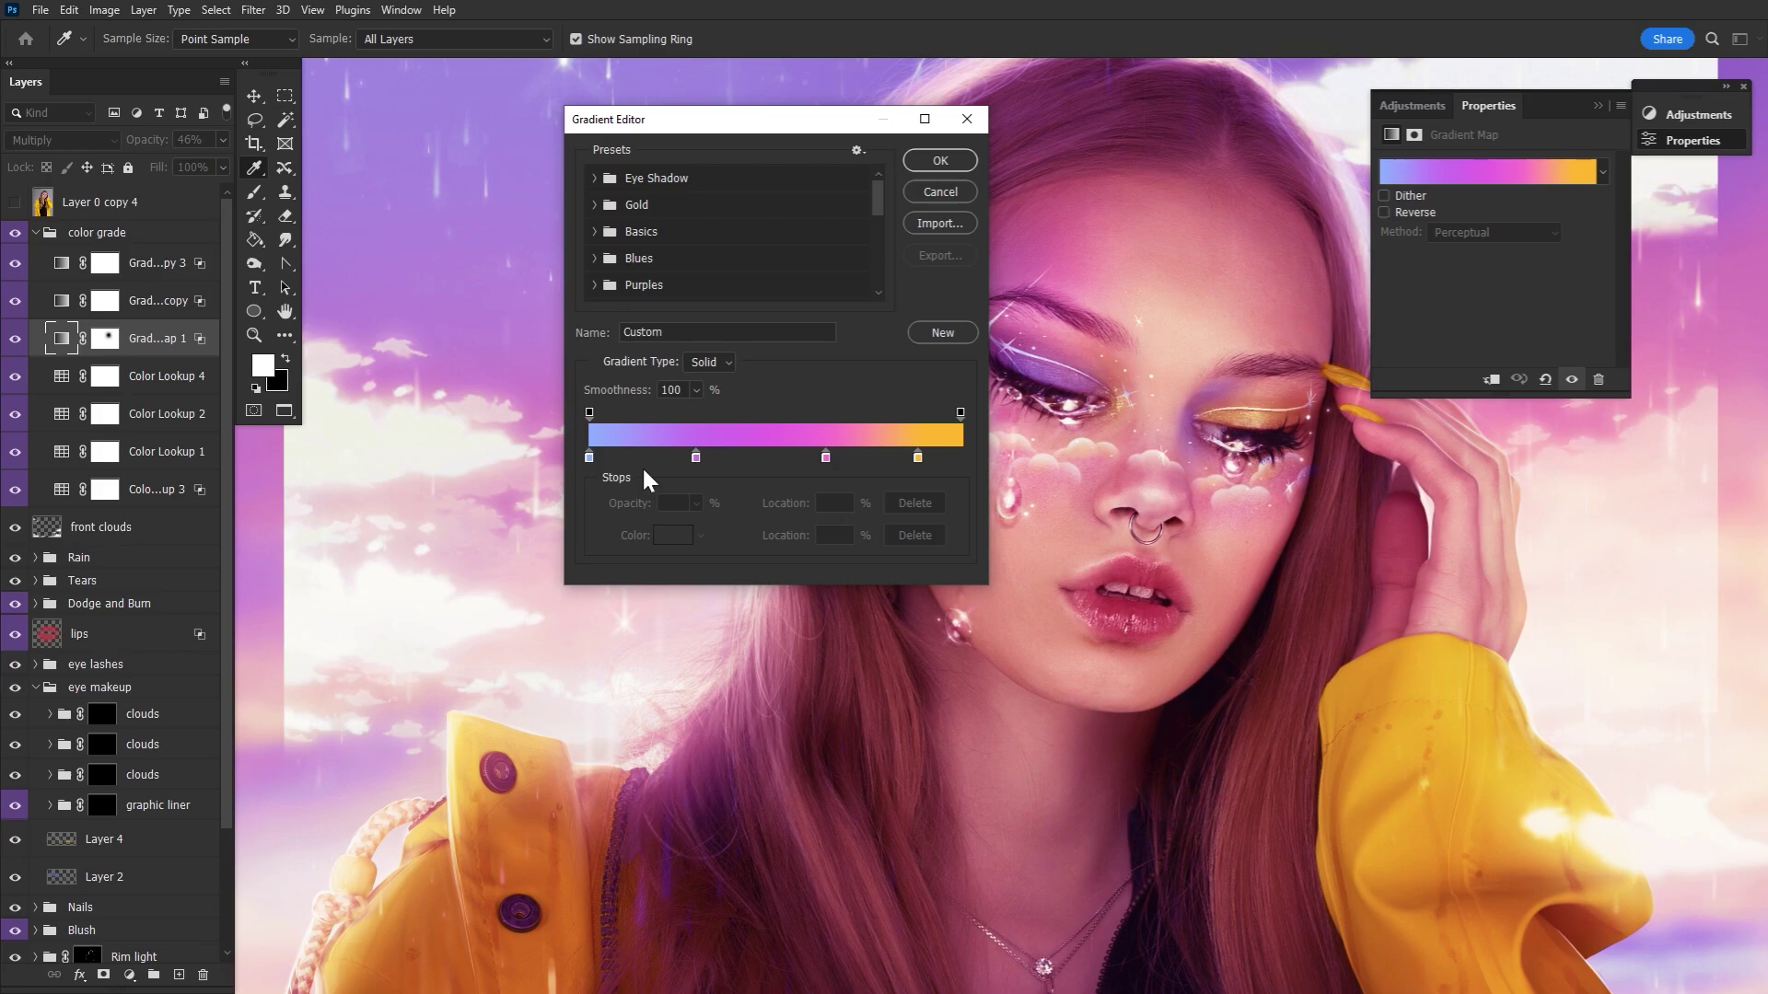
Accept the custom gradient and clear the layer style of Gradient Map 1.
click(940, 161)
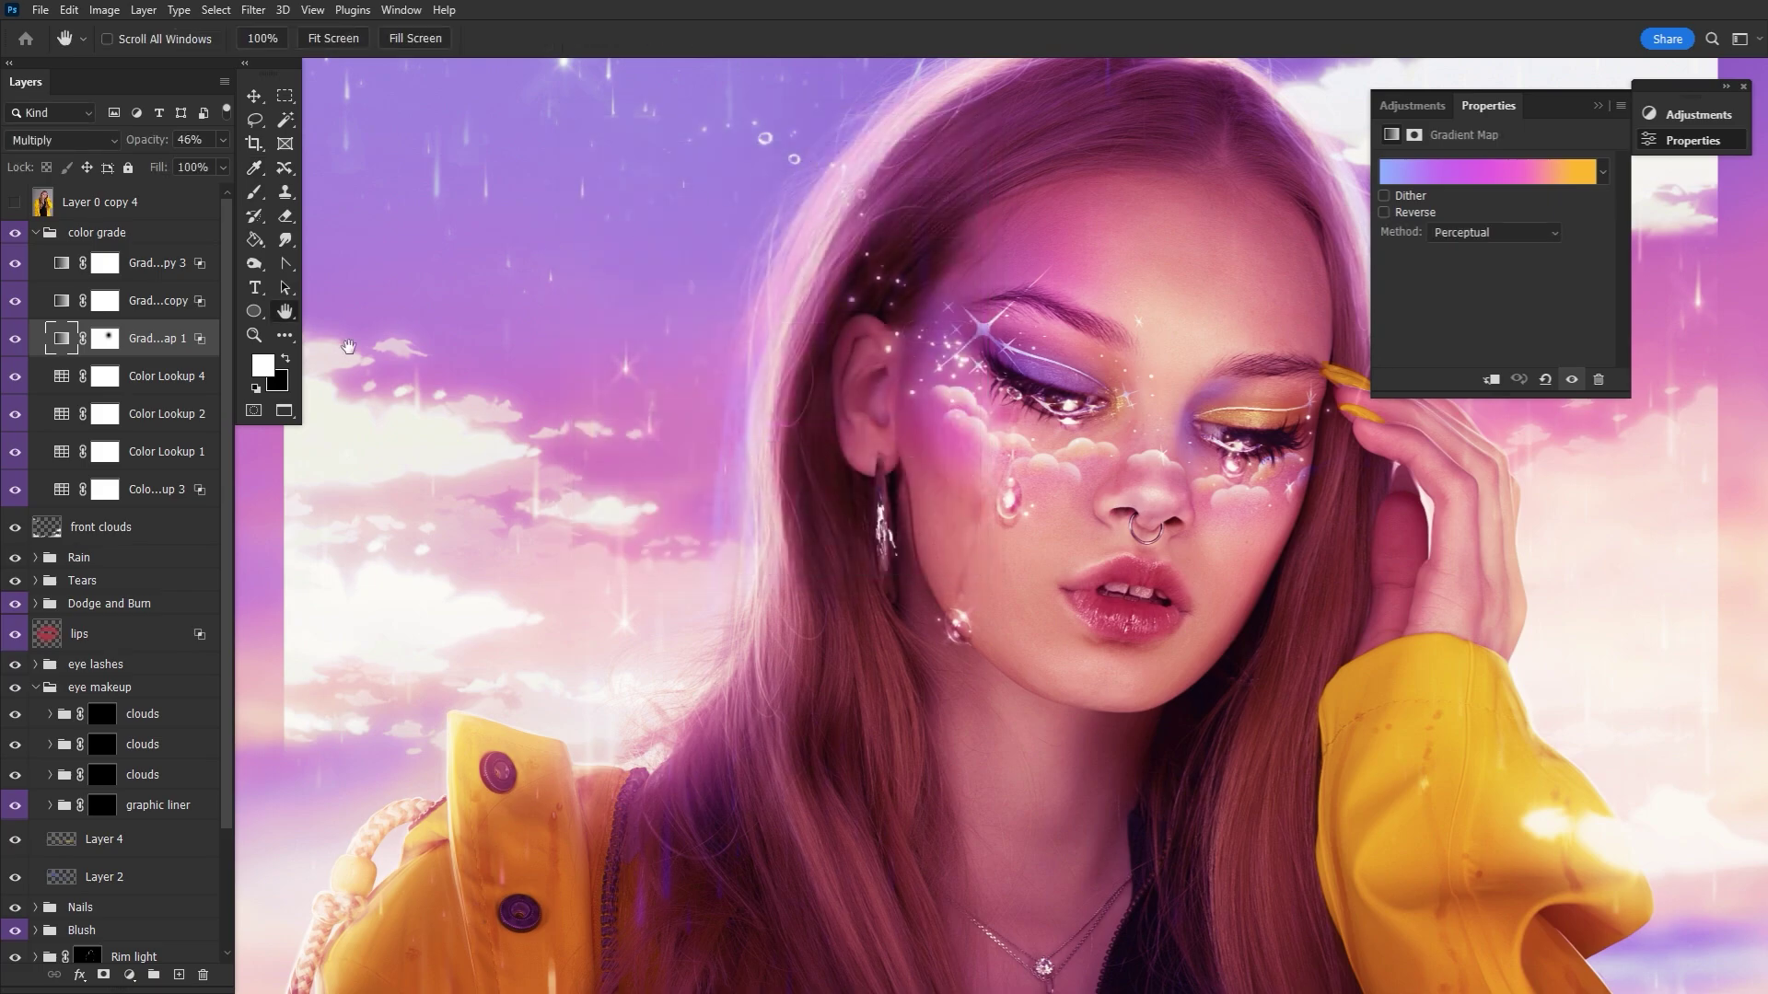
right_click(211, 340)
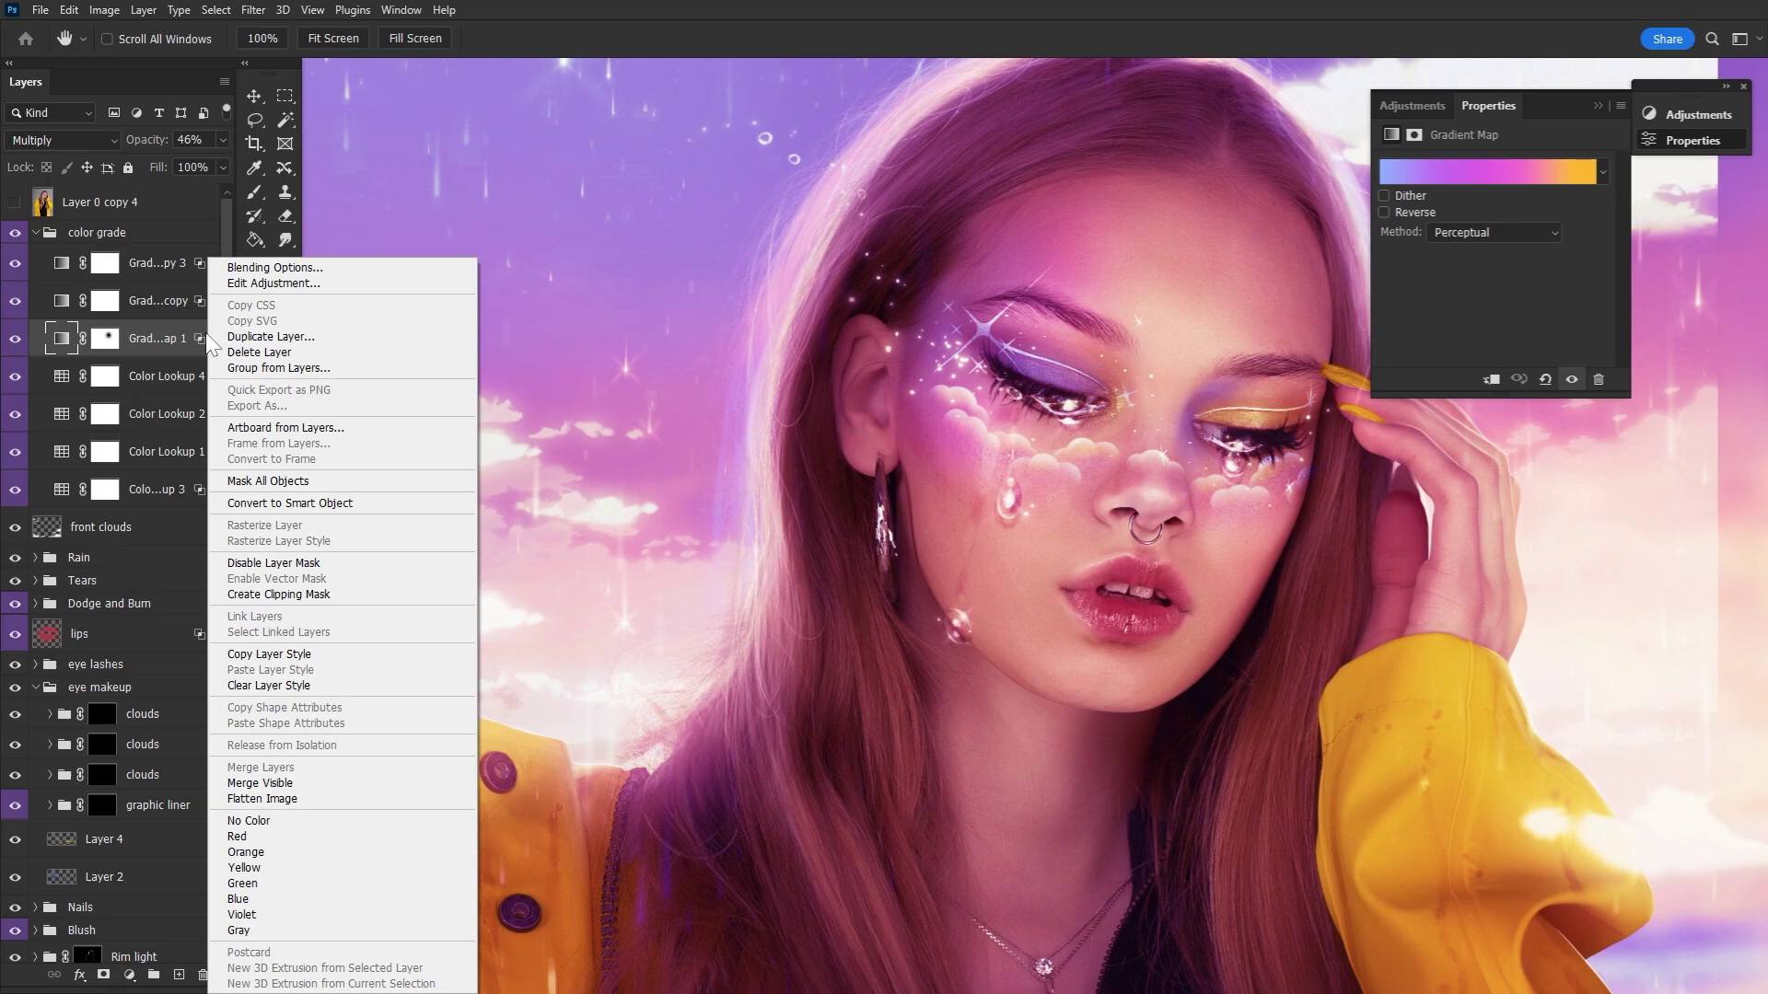
click(312, 685)
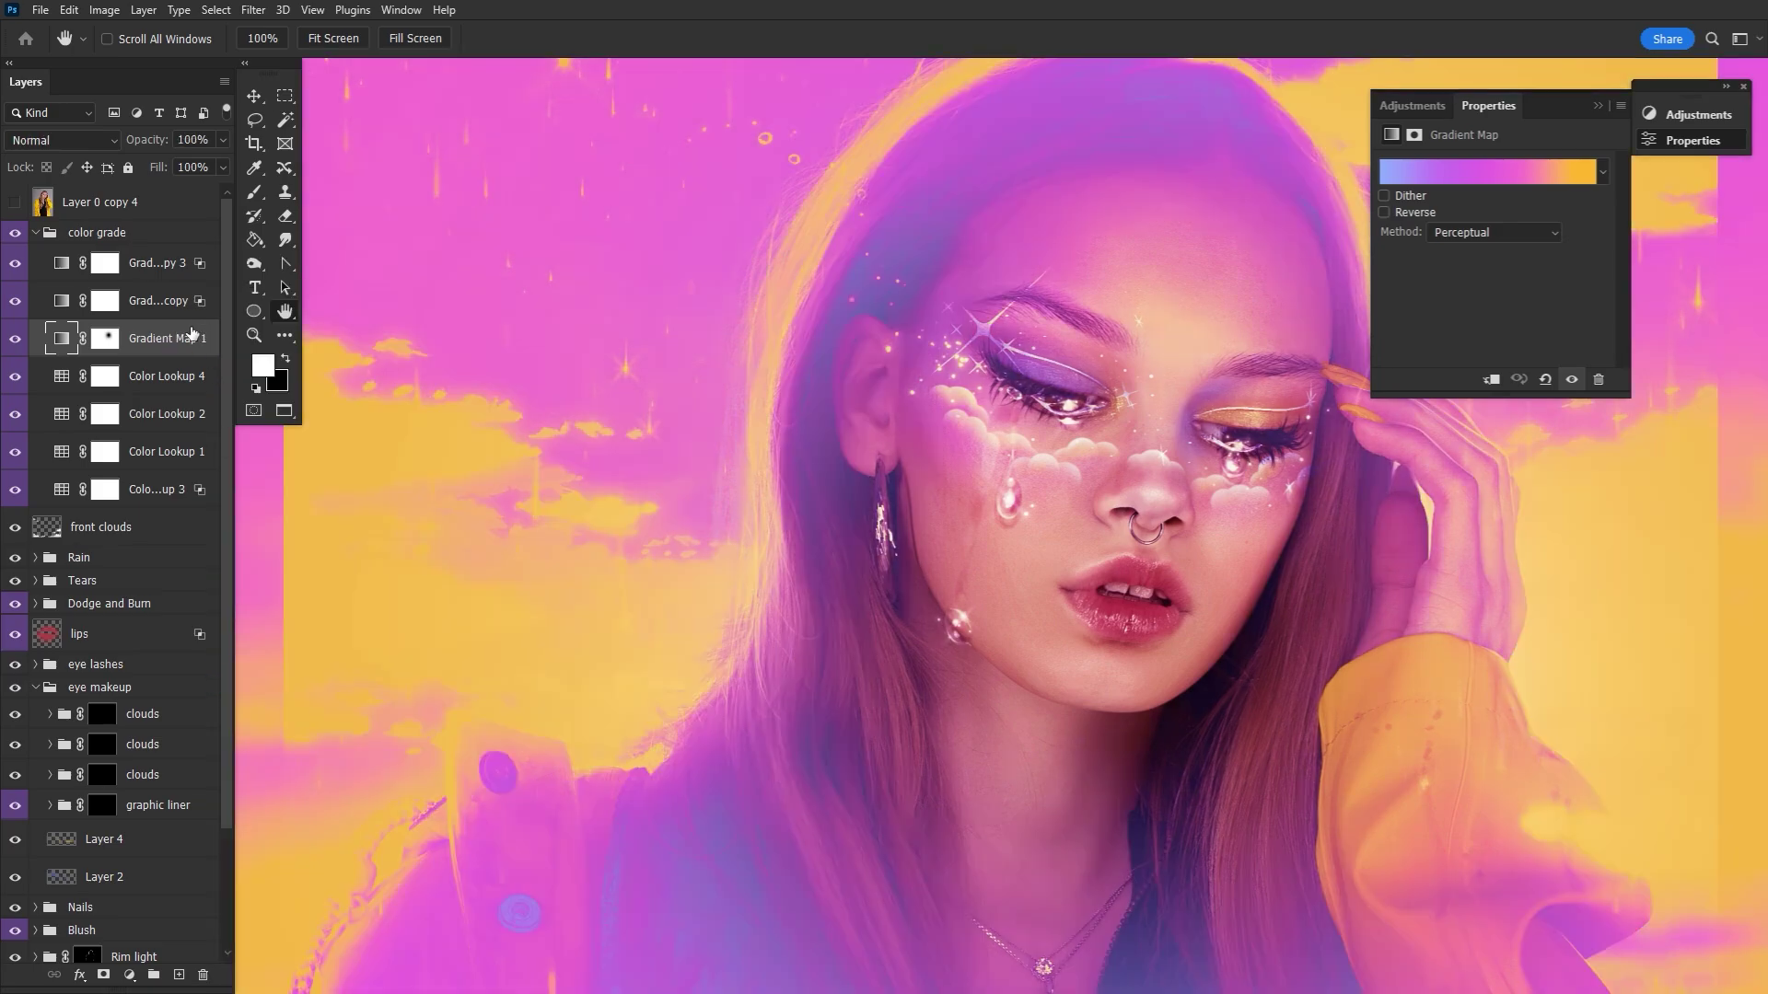
Delete the layer mask of Gradient Map 1 and set the layer's blend mode to Multiply.
right_click(104, 339)
click(131, 365)
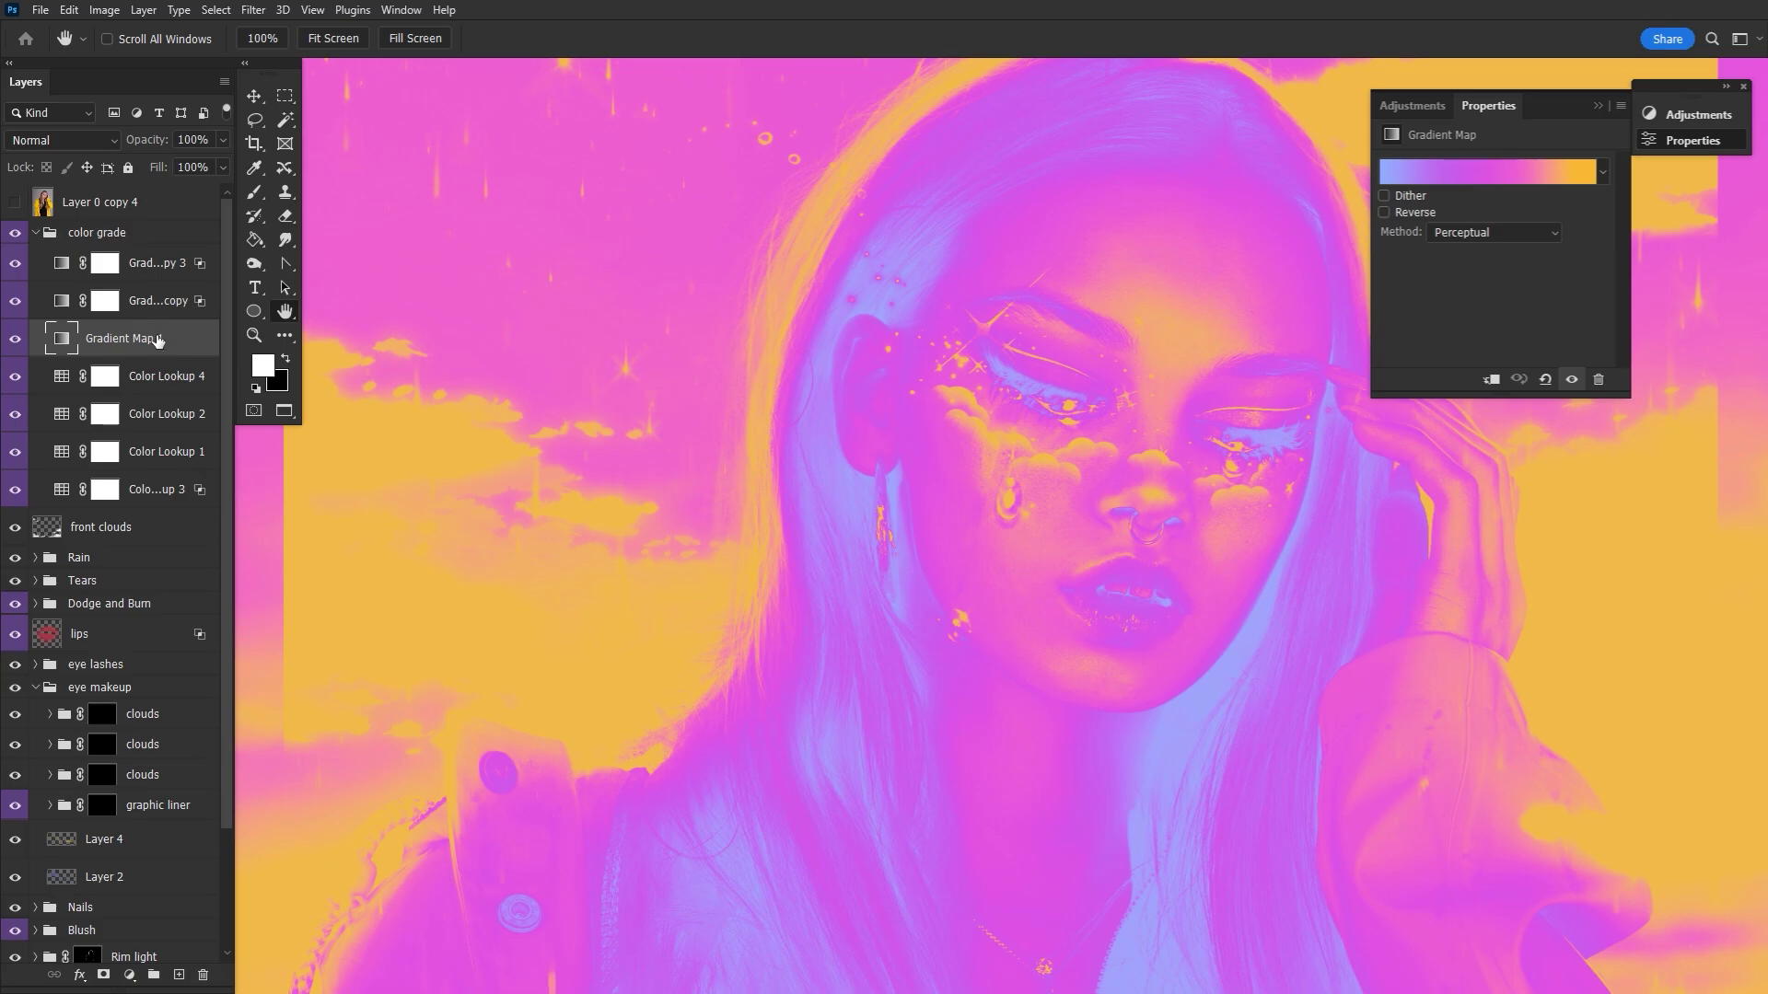
click(91, 139)
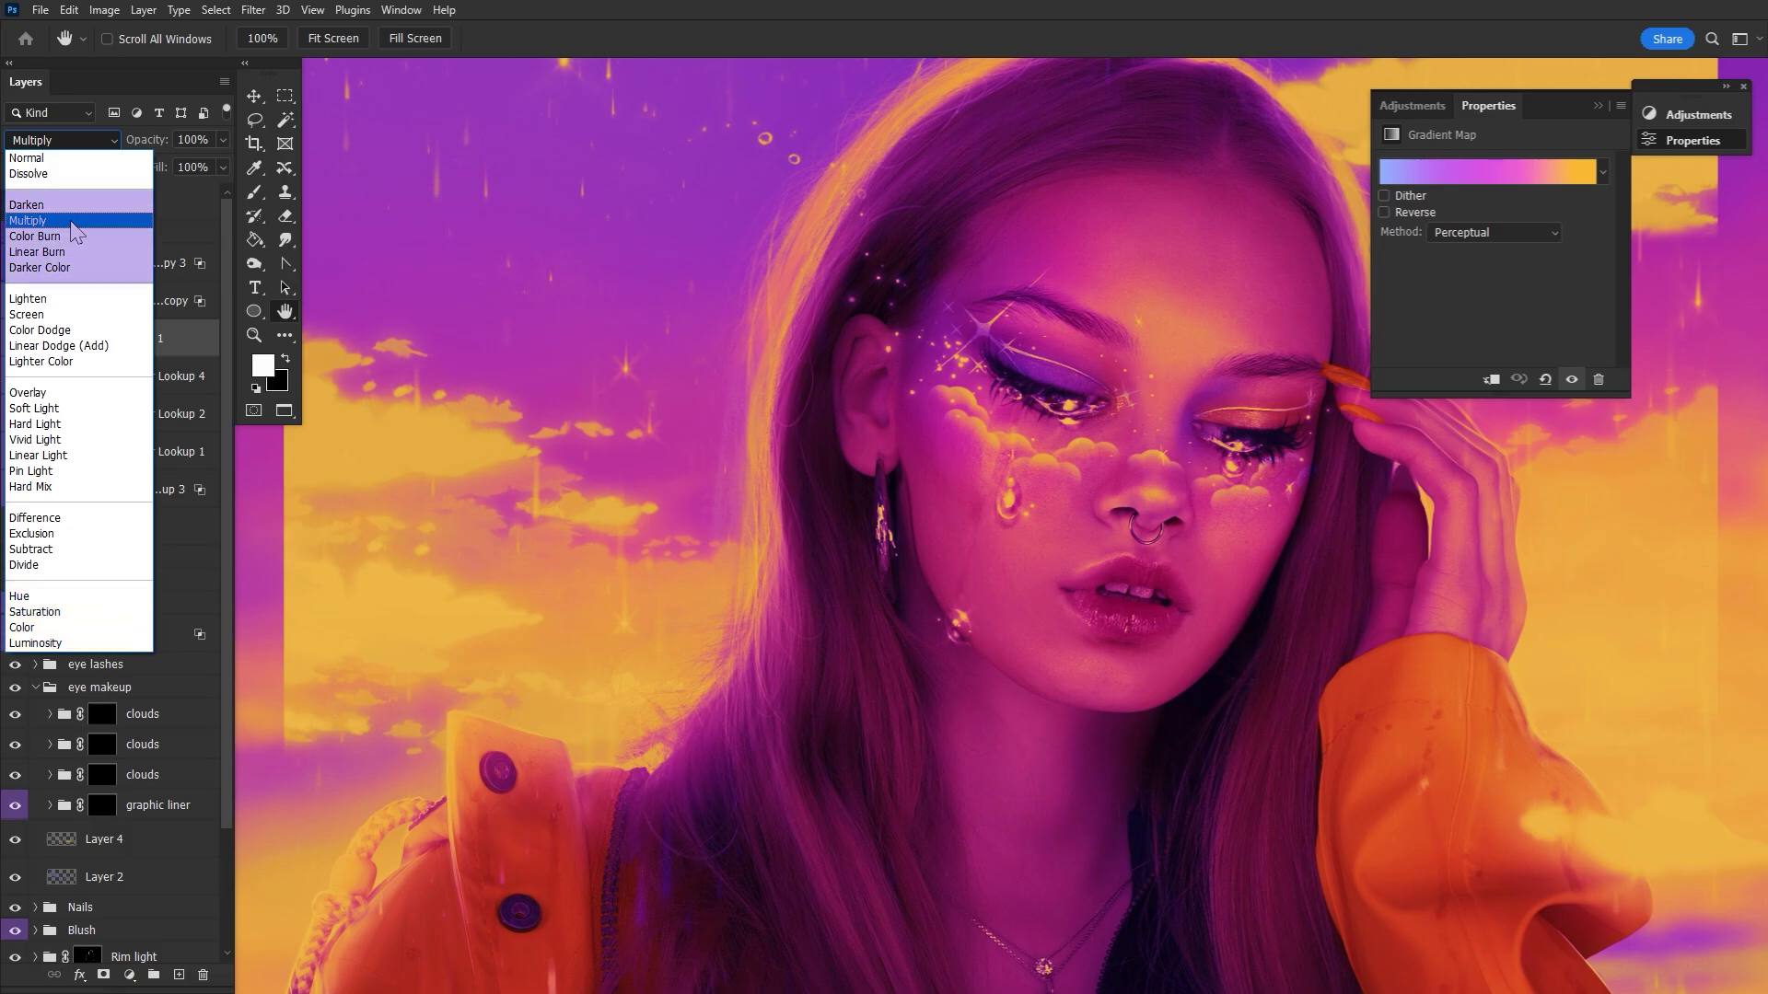
click(71, 222)
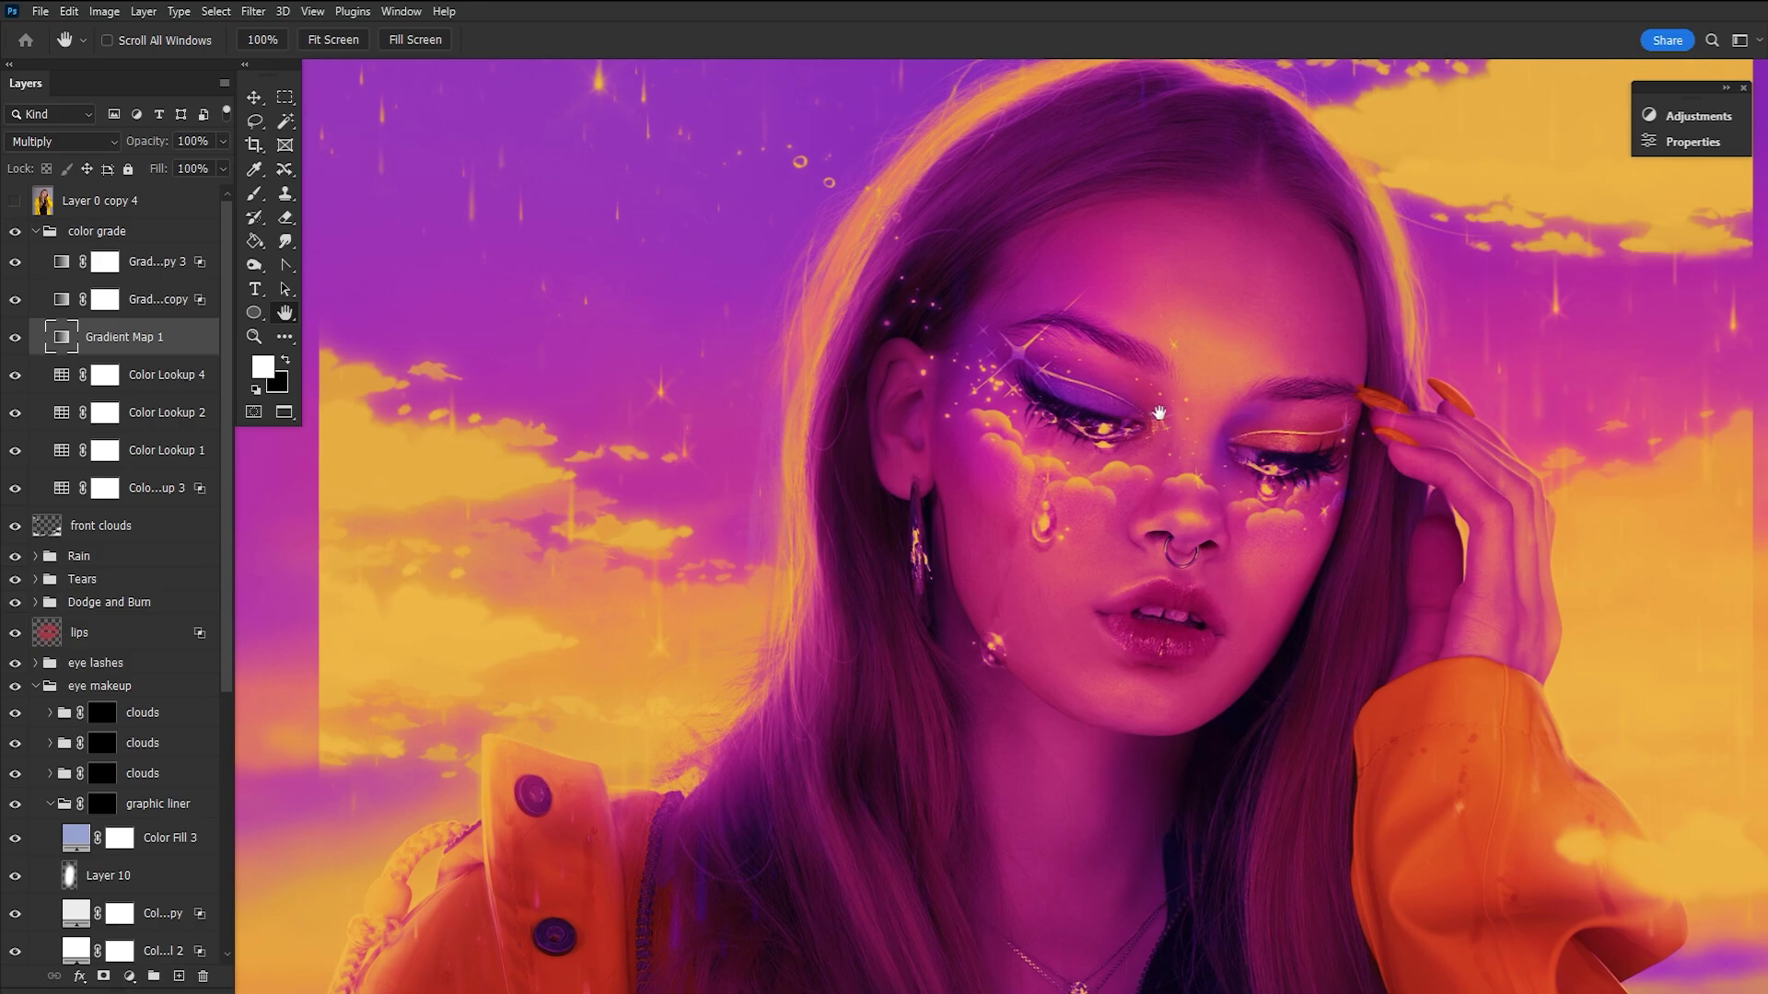
Compare the image with Gradient Map 1 hidden and shown, then try the layer at 52% opacity and restore 100%.
click(16, 340)
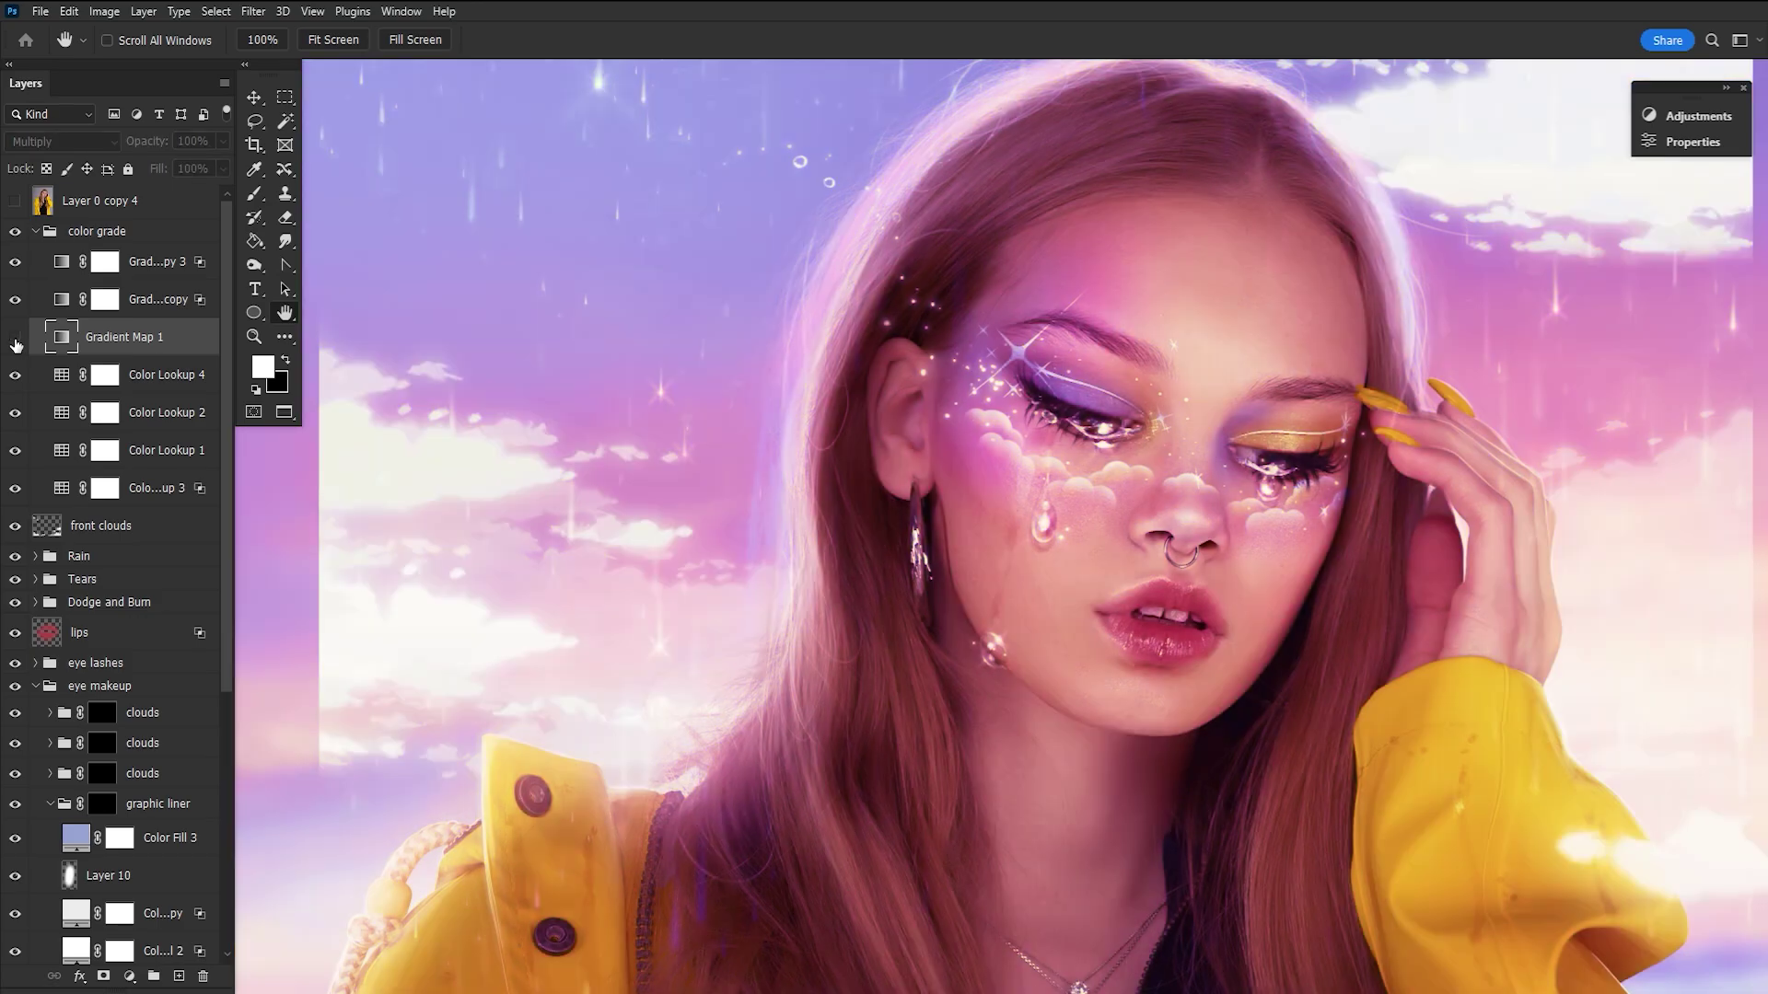
click(16, 341)
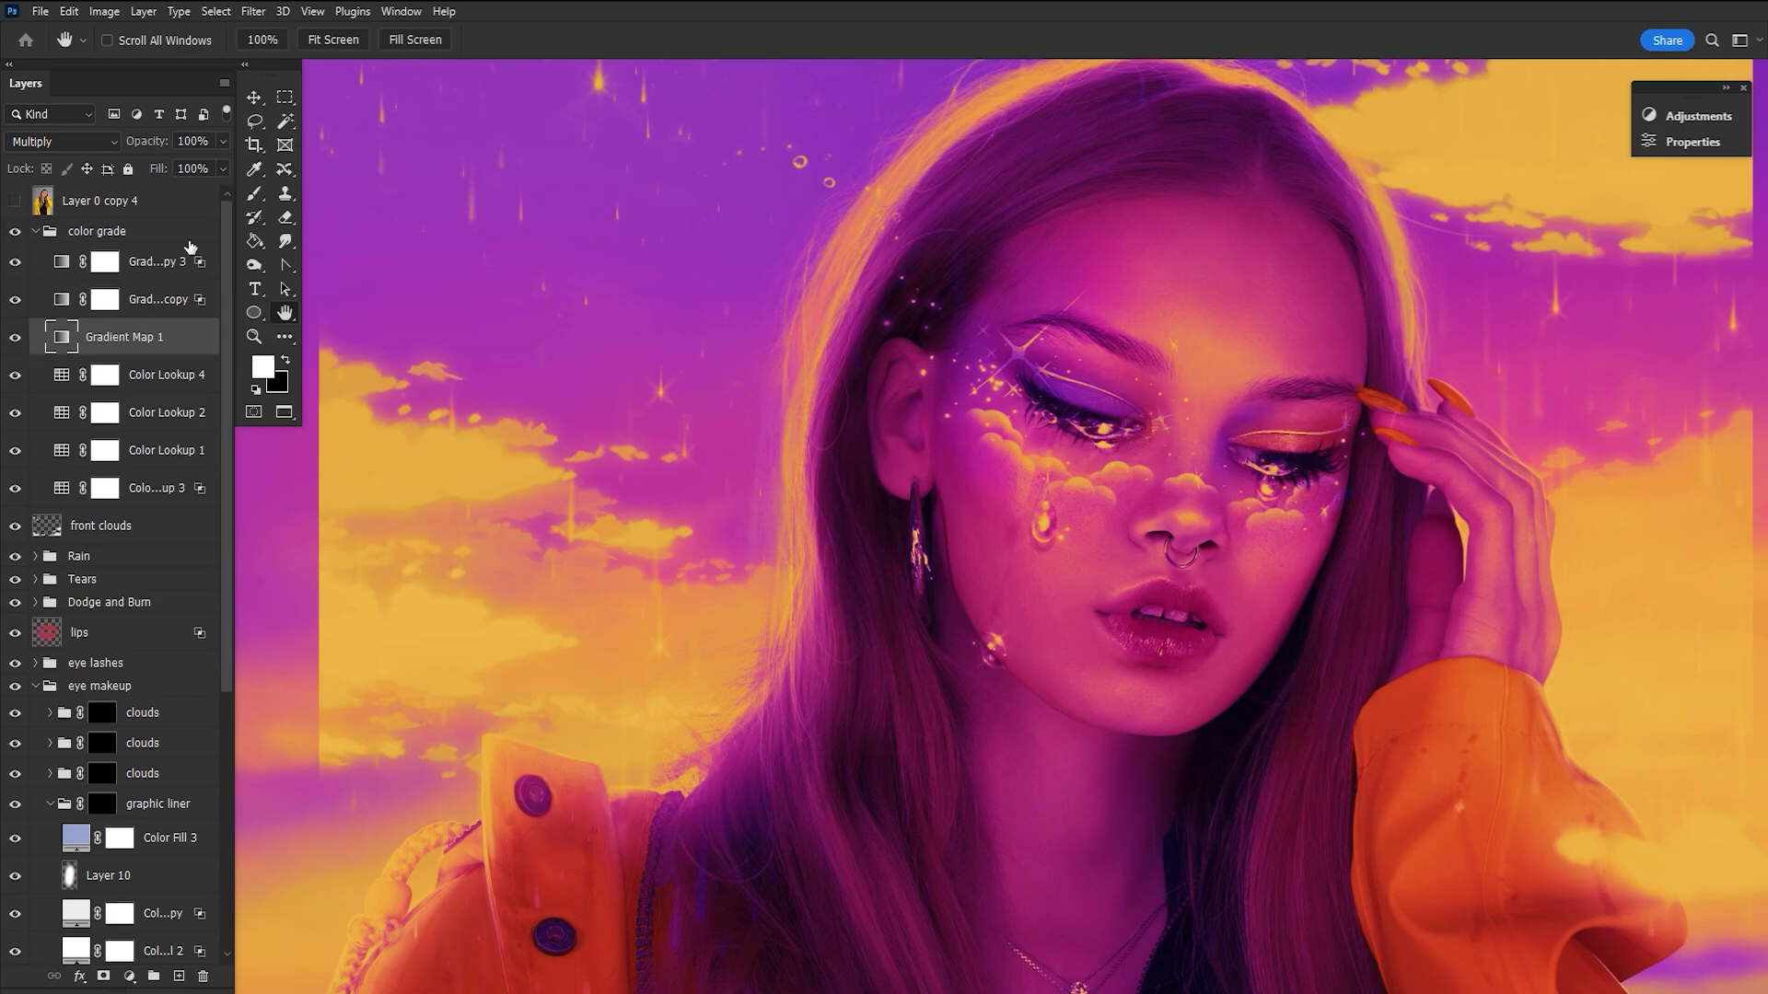
drag(155, 148, 112, 142)
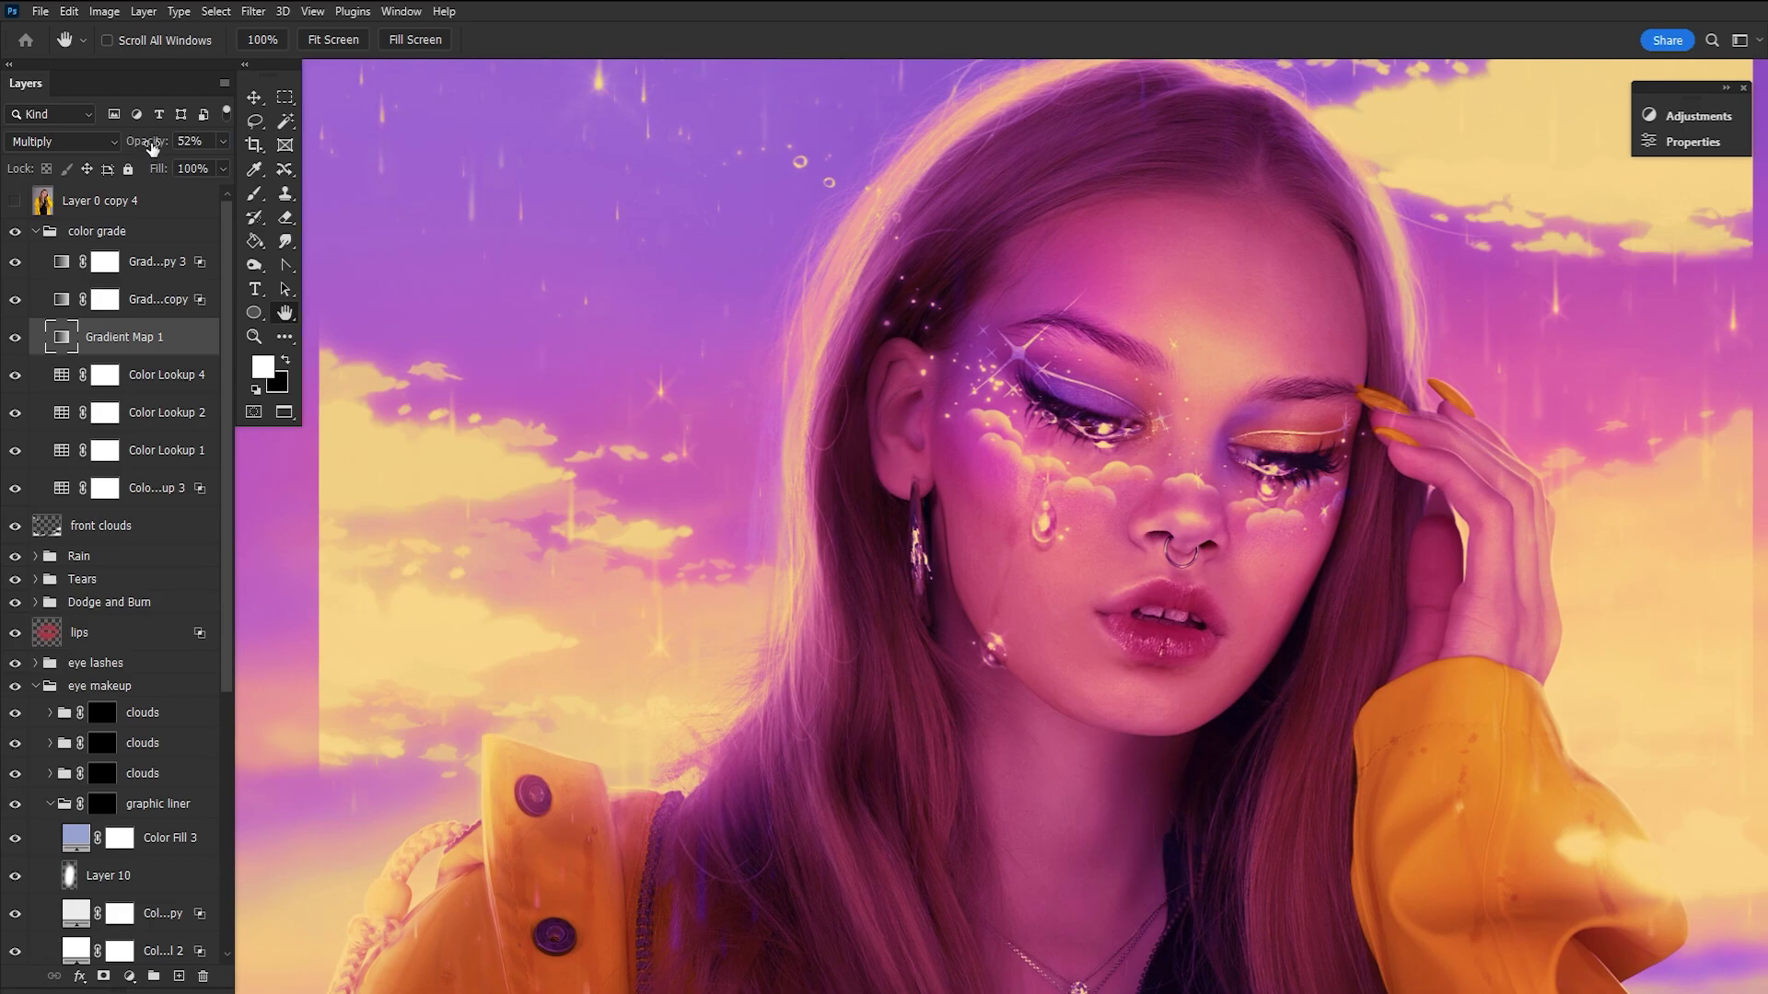
drag(152, 147, 307, 168)
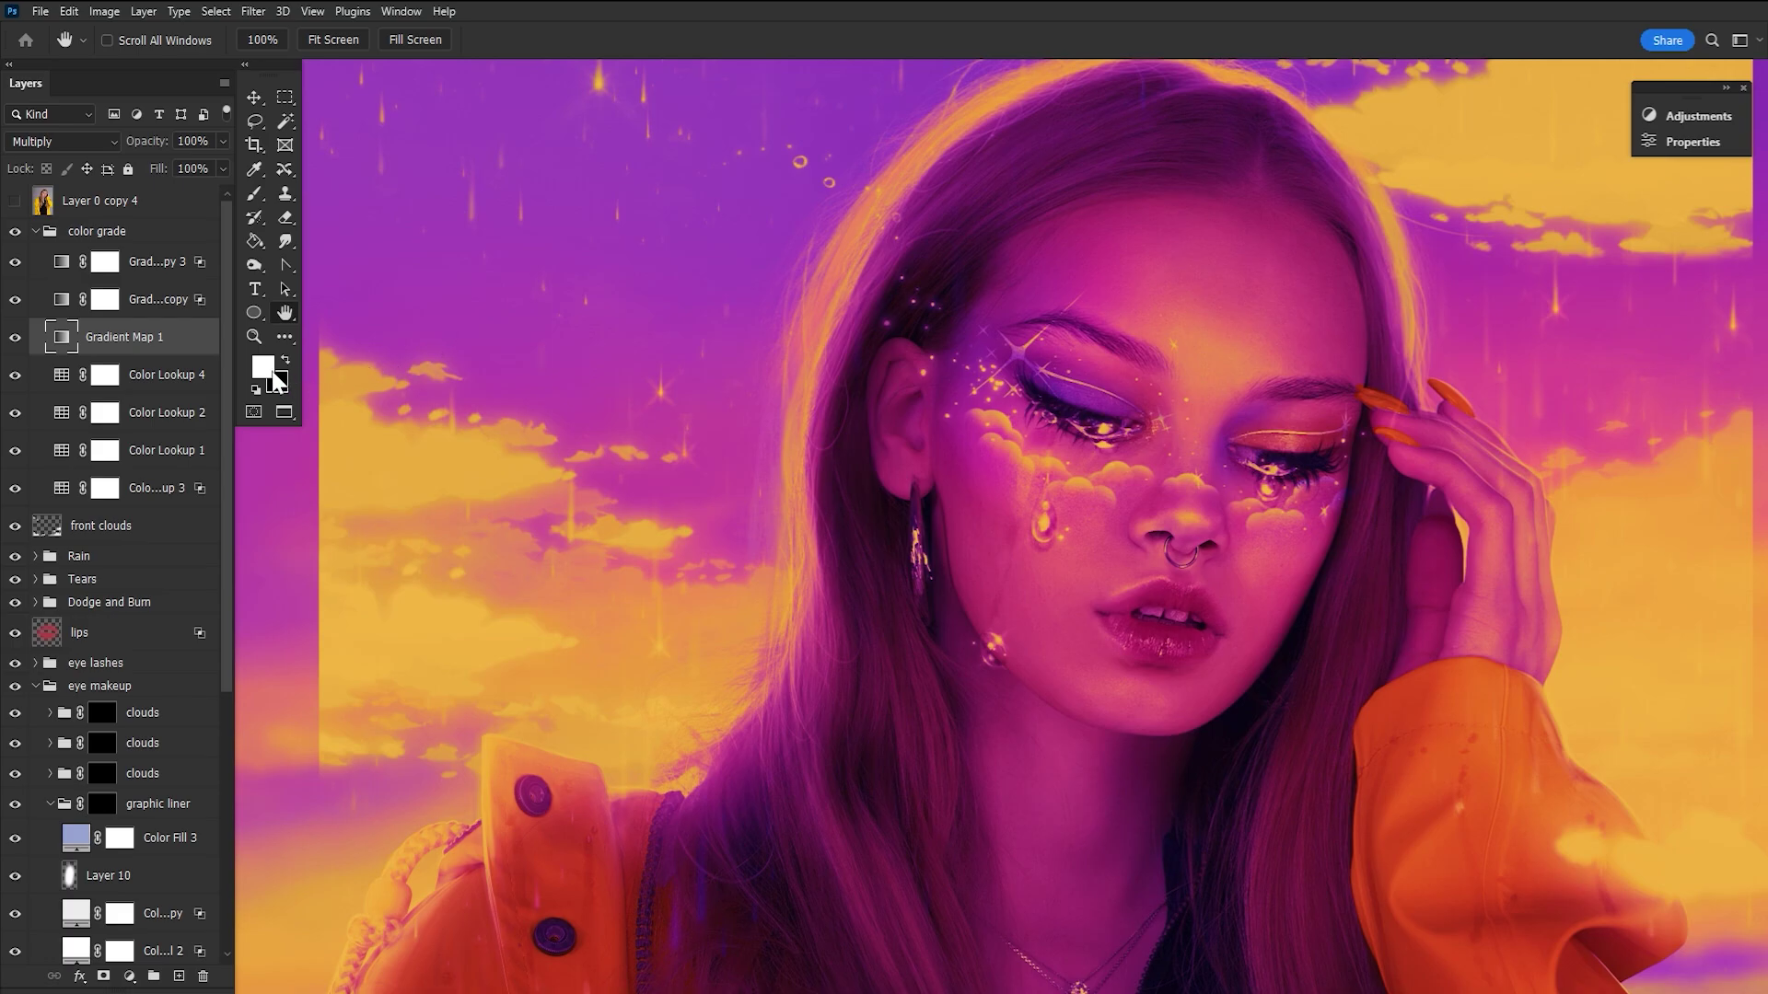
In Gradient Map 1's blending options, set the Blend If Underlying Layer white point to 198 and keep the black point at 0.
double_click(199, 342)
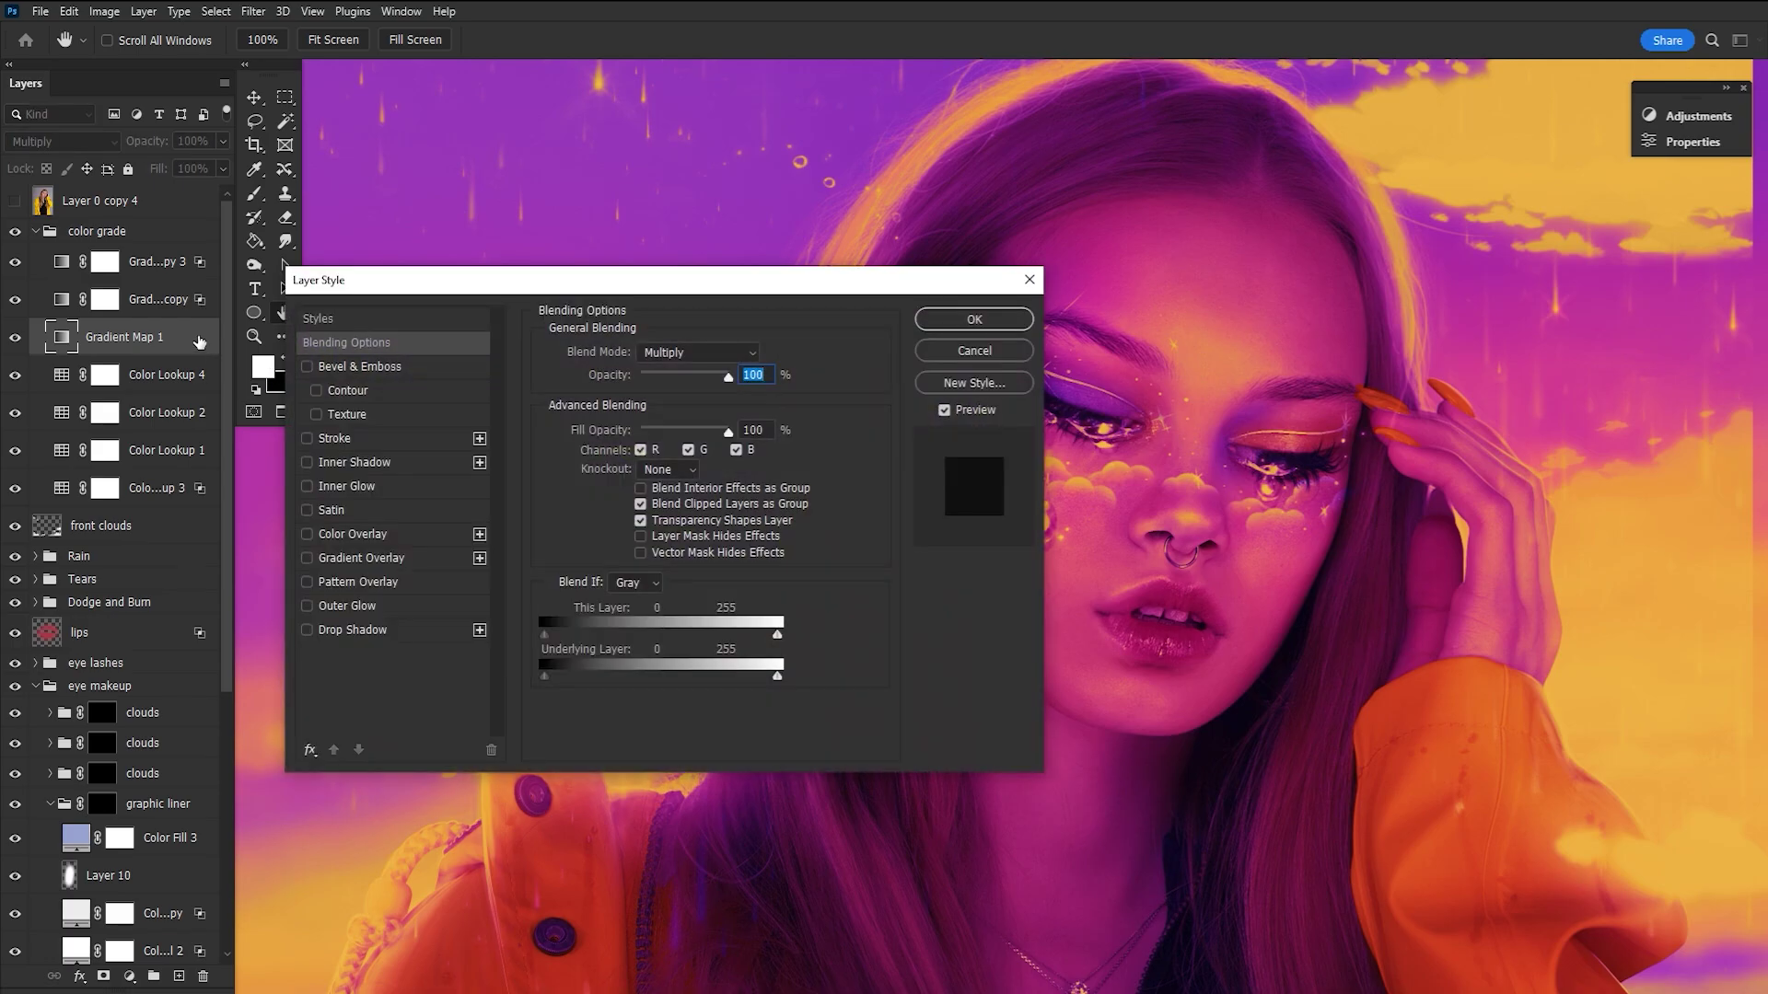
drag(591, 289, 618, 334)
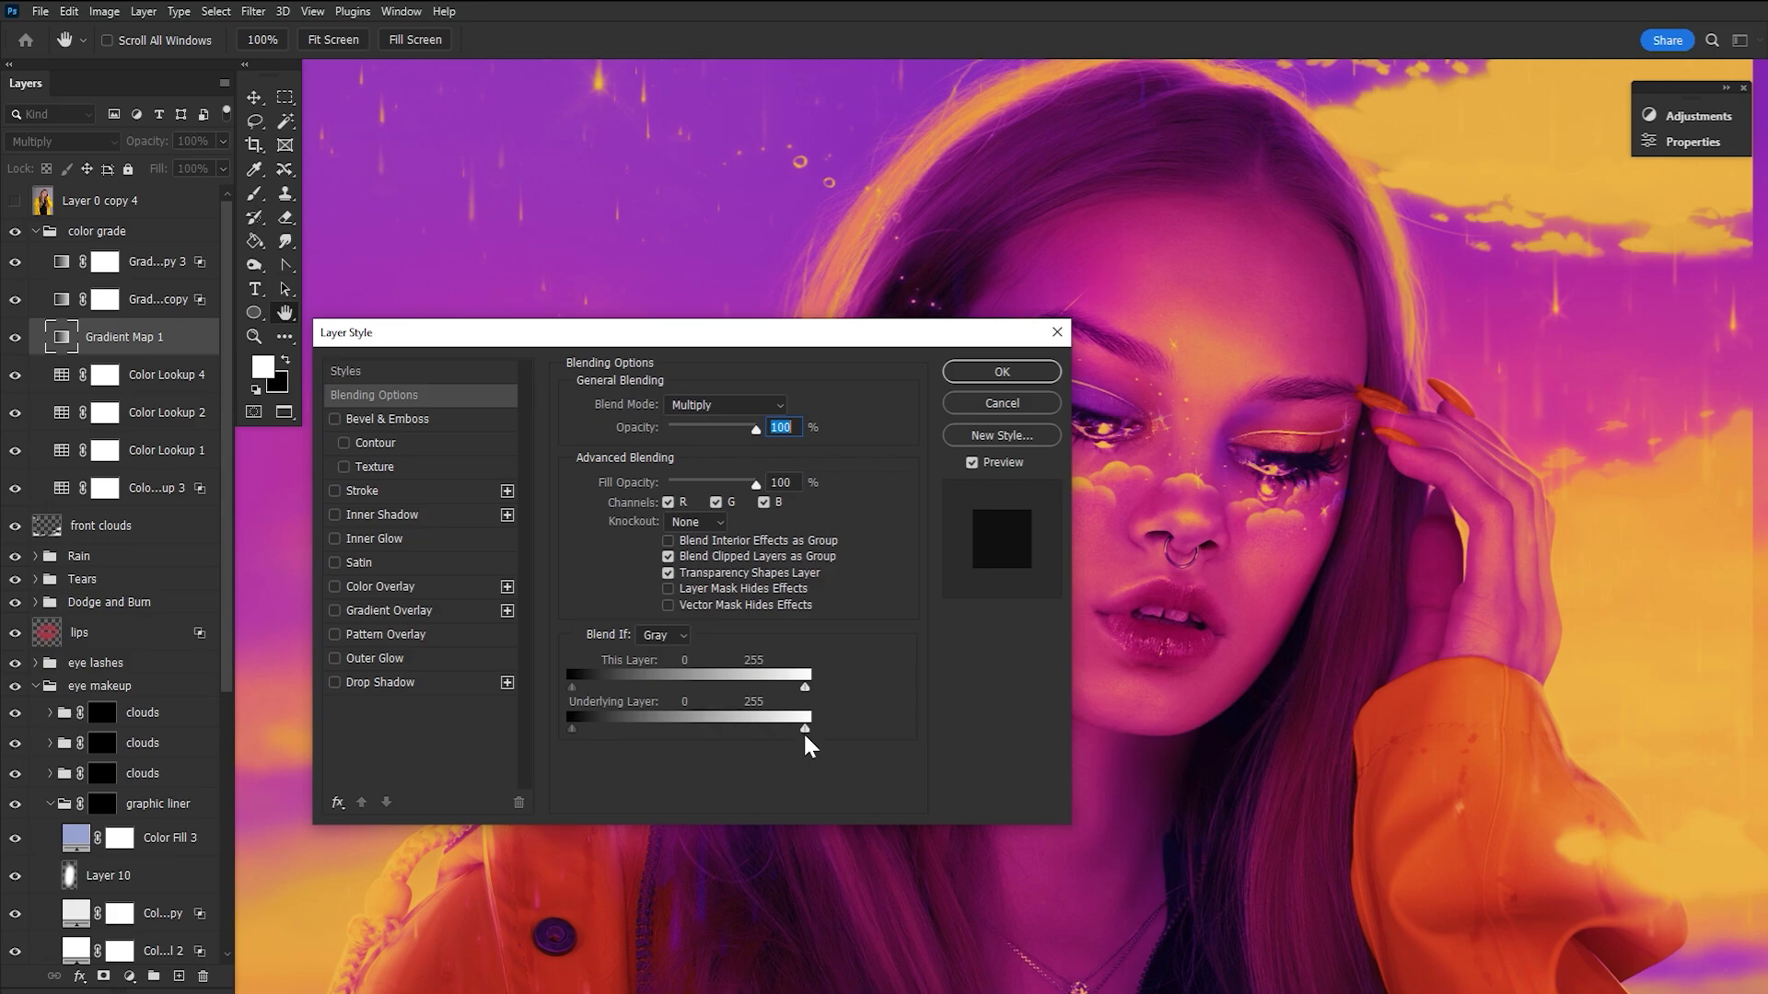
drag(772, 729, 752, 730)
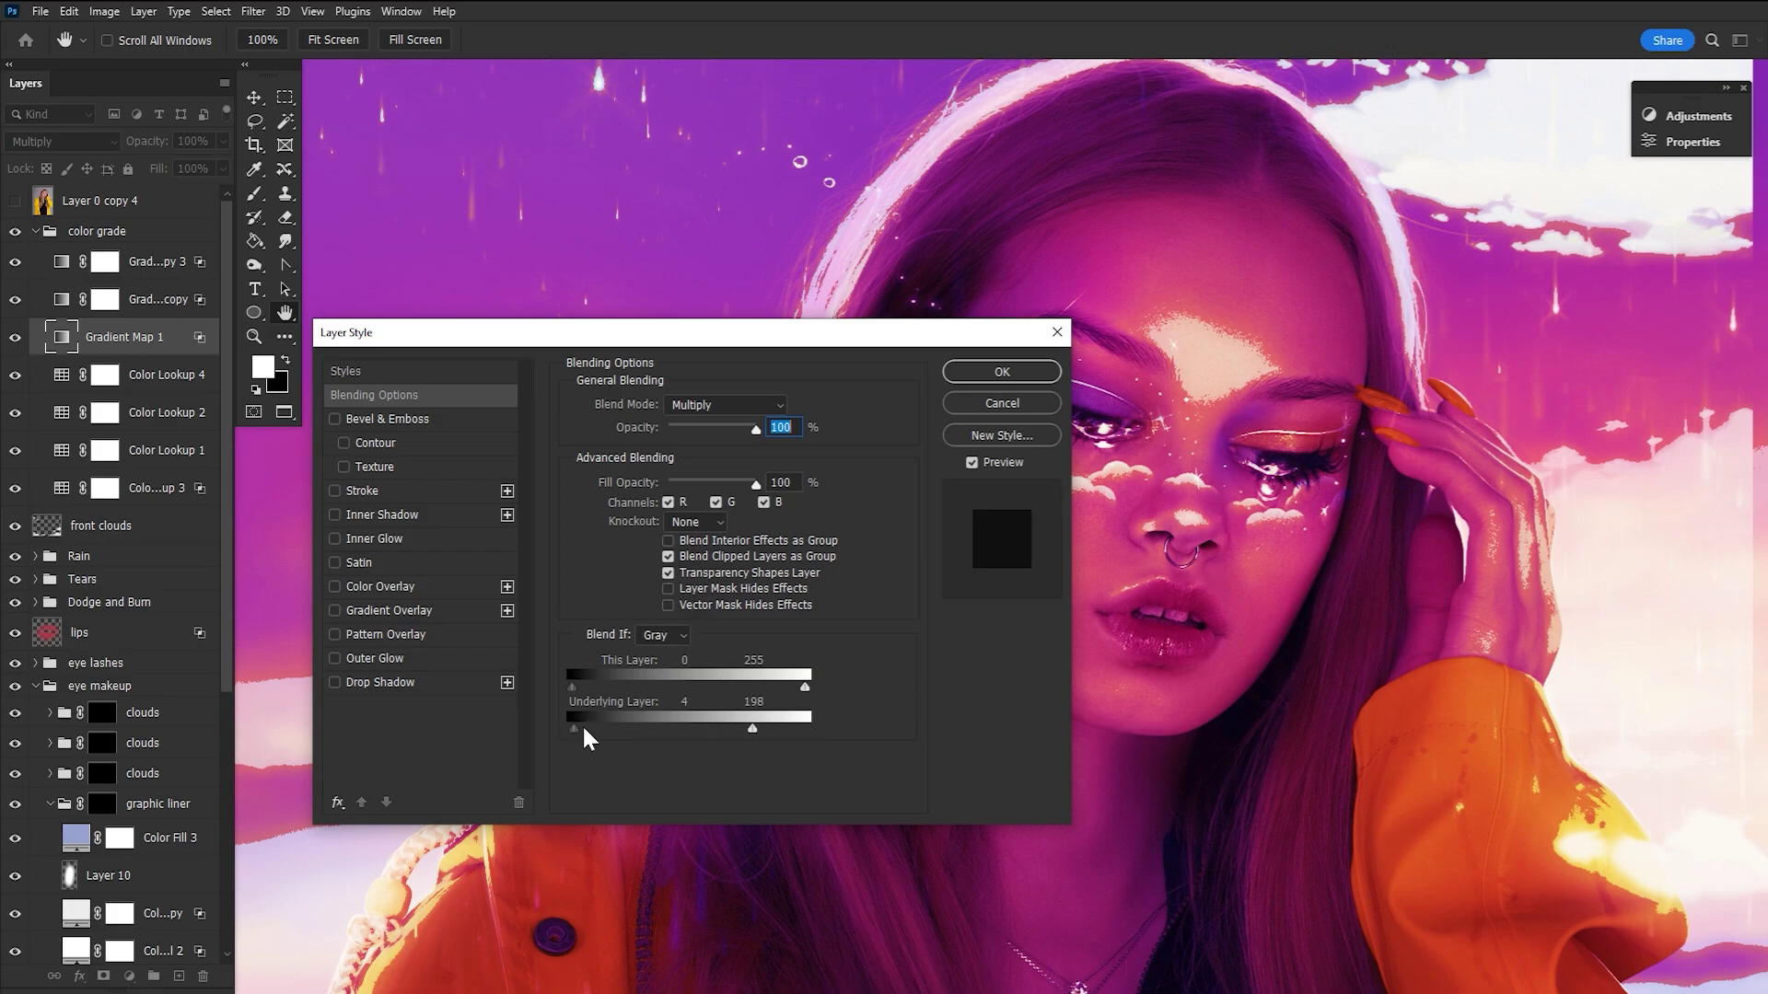
drag(591, 727, 552, 728)
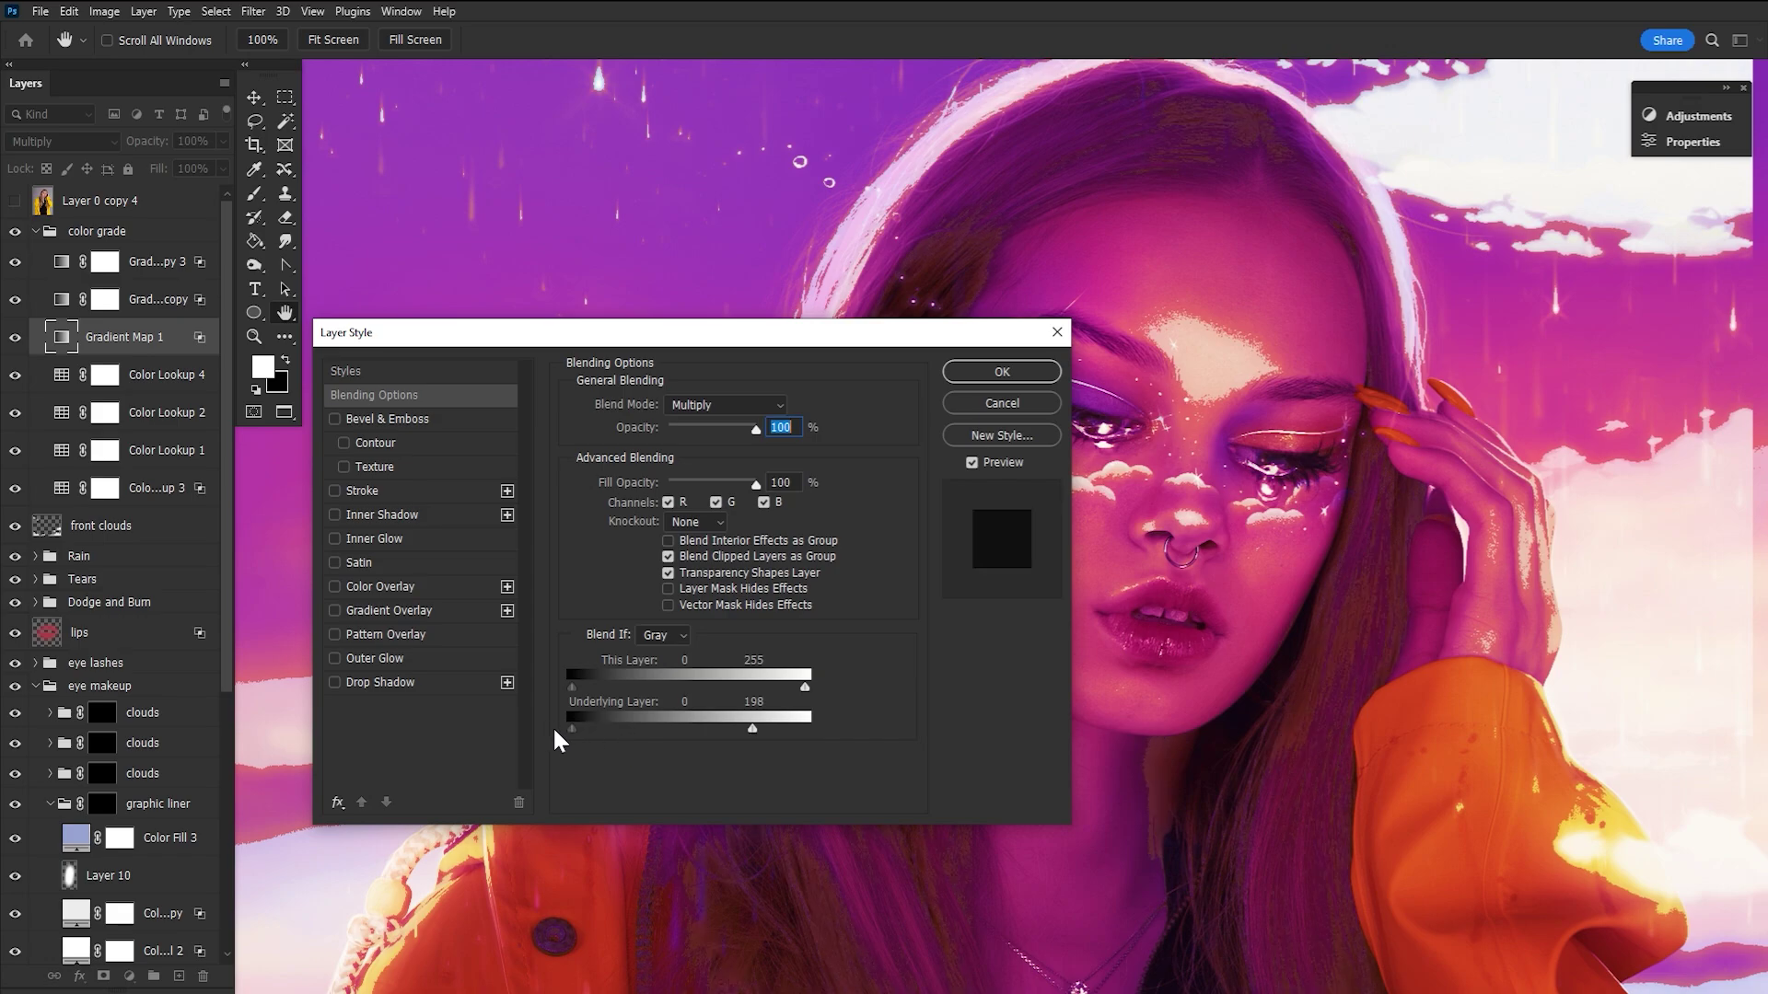
Split Gradient Map 1's Underlying Layer white point to 150 / 224, apply it, and lower the layer's opacity to 47%.
drag(756, 728, 778, 732)
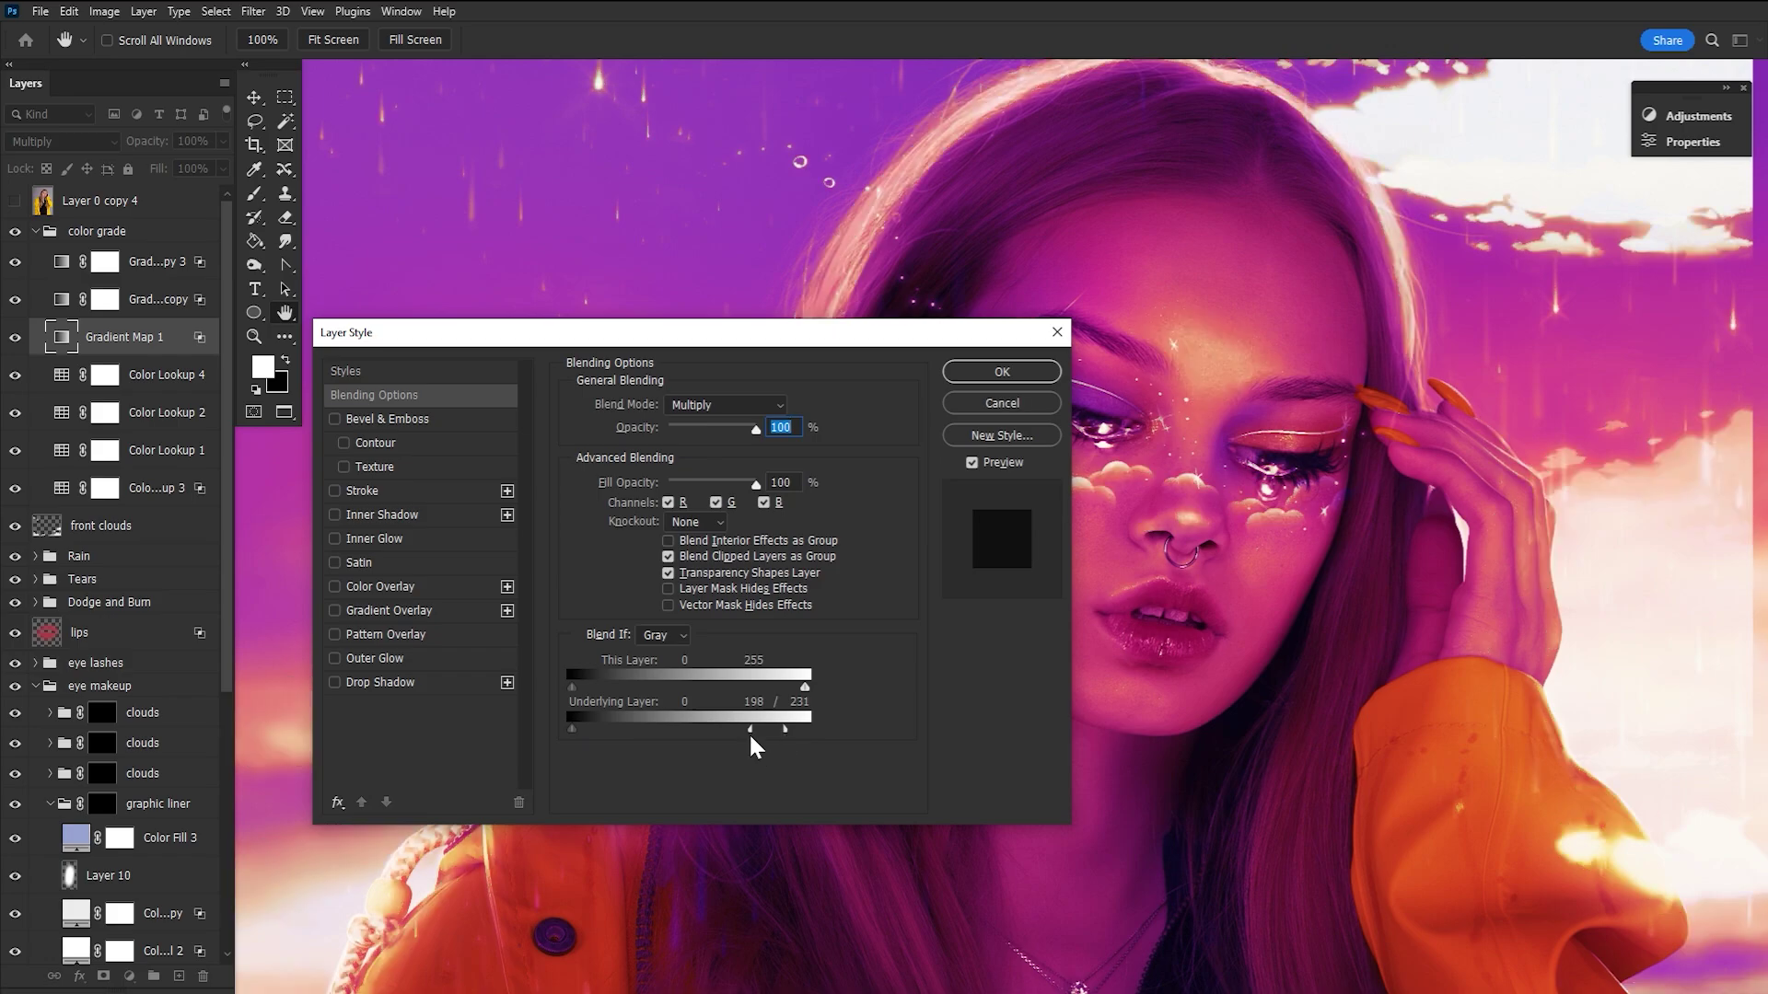
drag(750, 731, 707, 734)
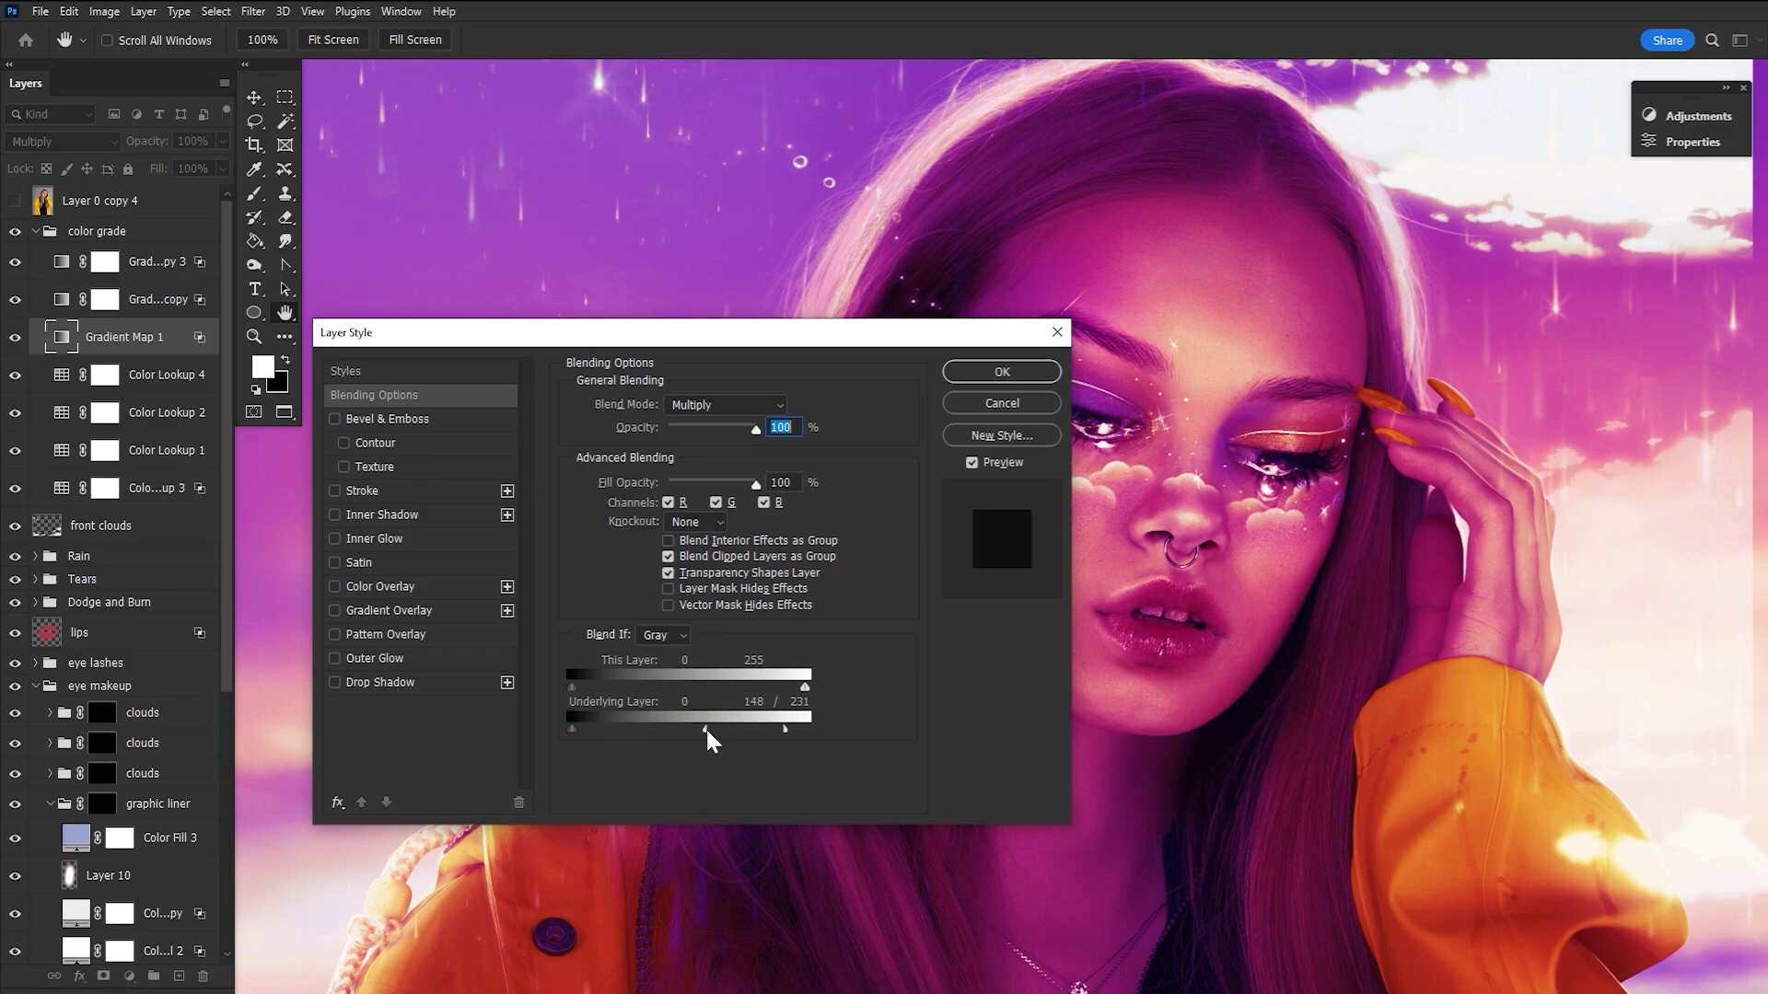
drag(747, 737, 750, 738)
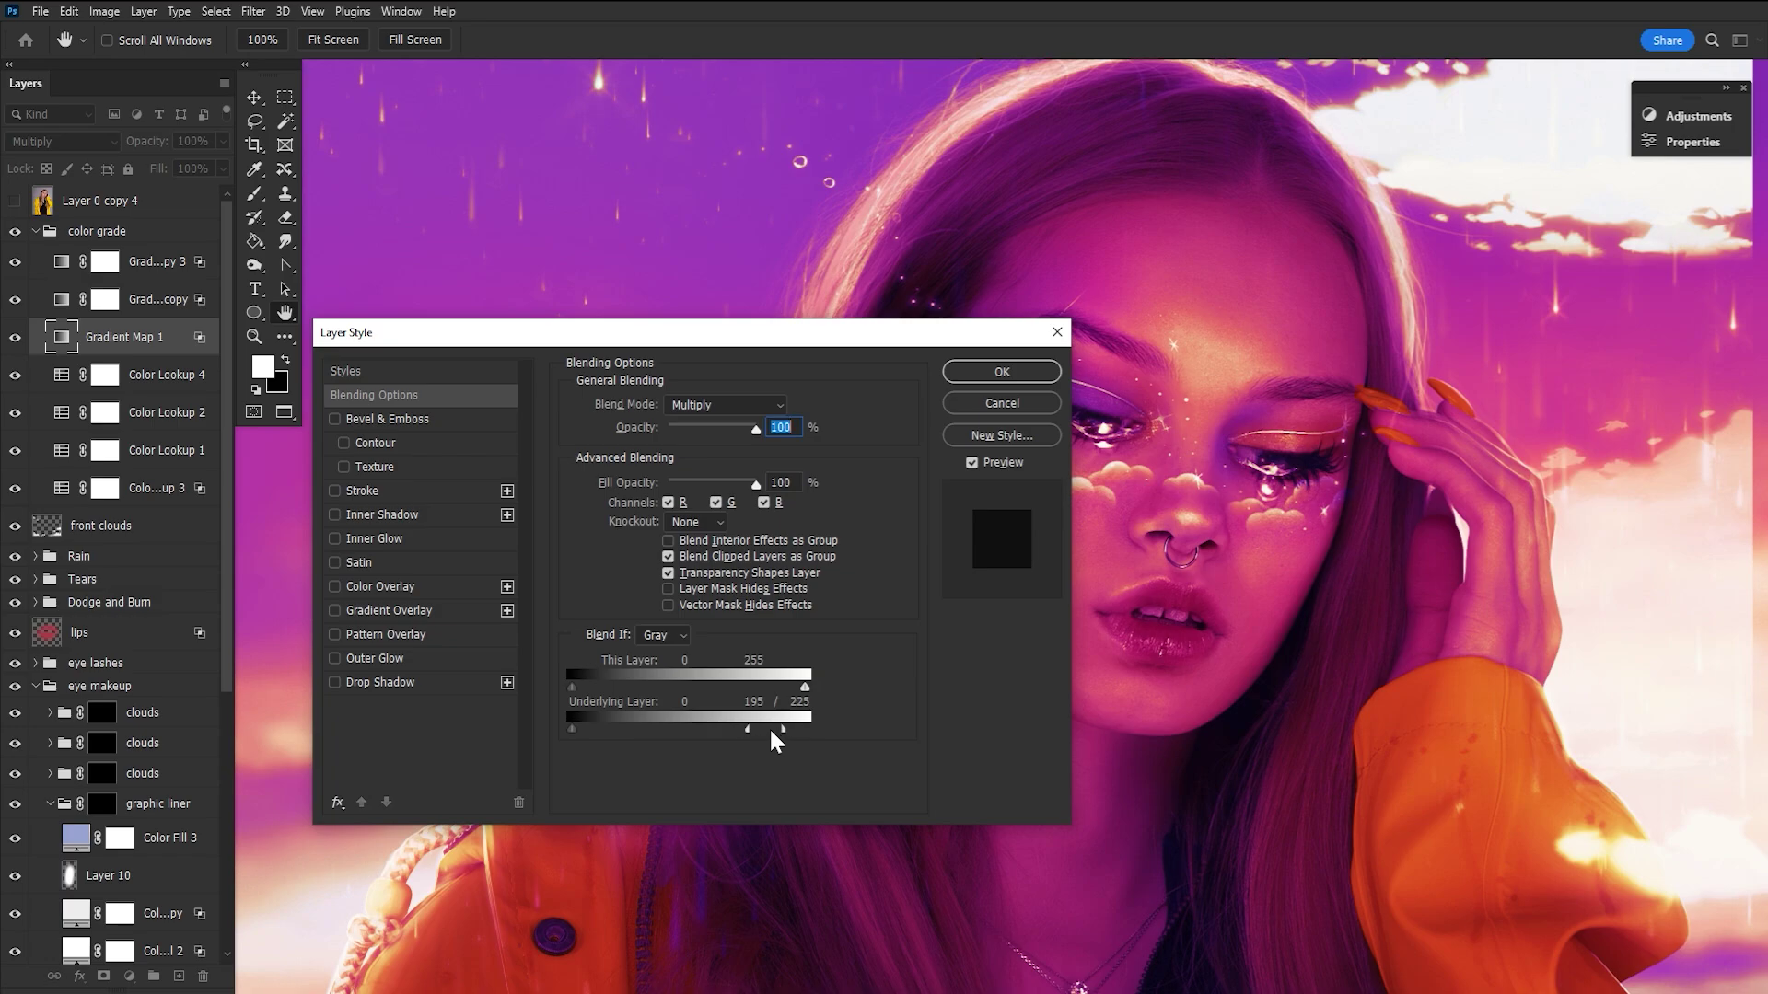
drag(771, 732, 672, 734)
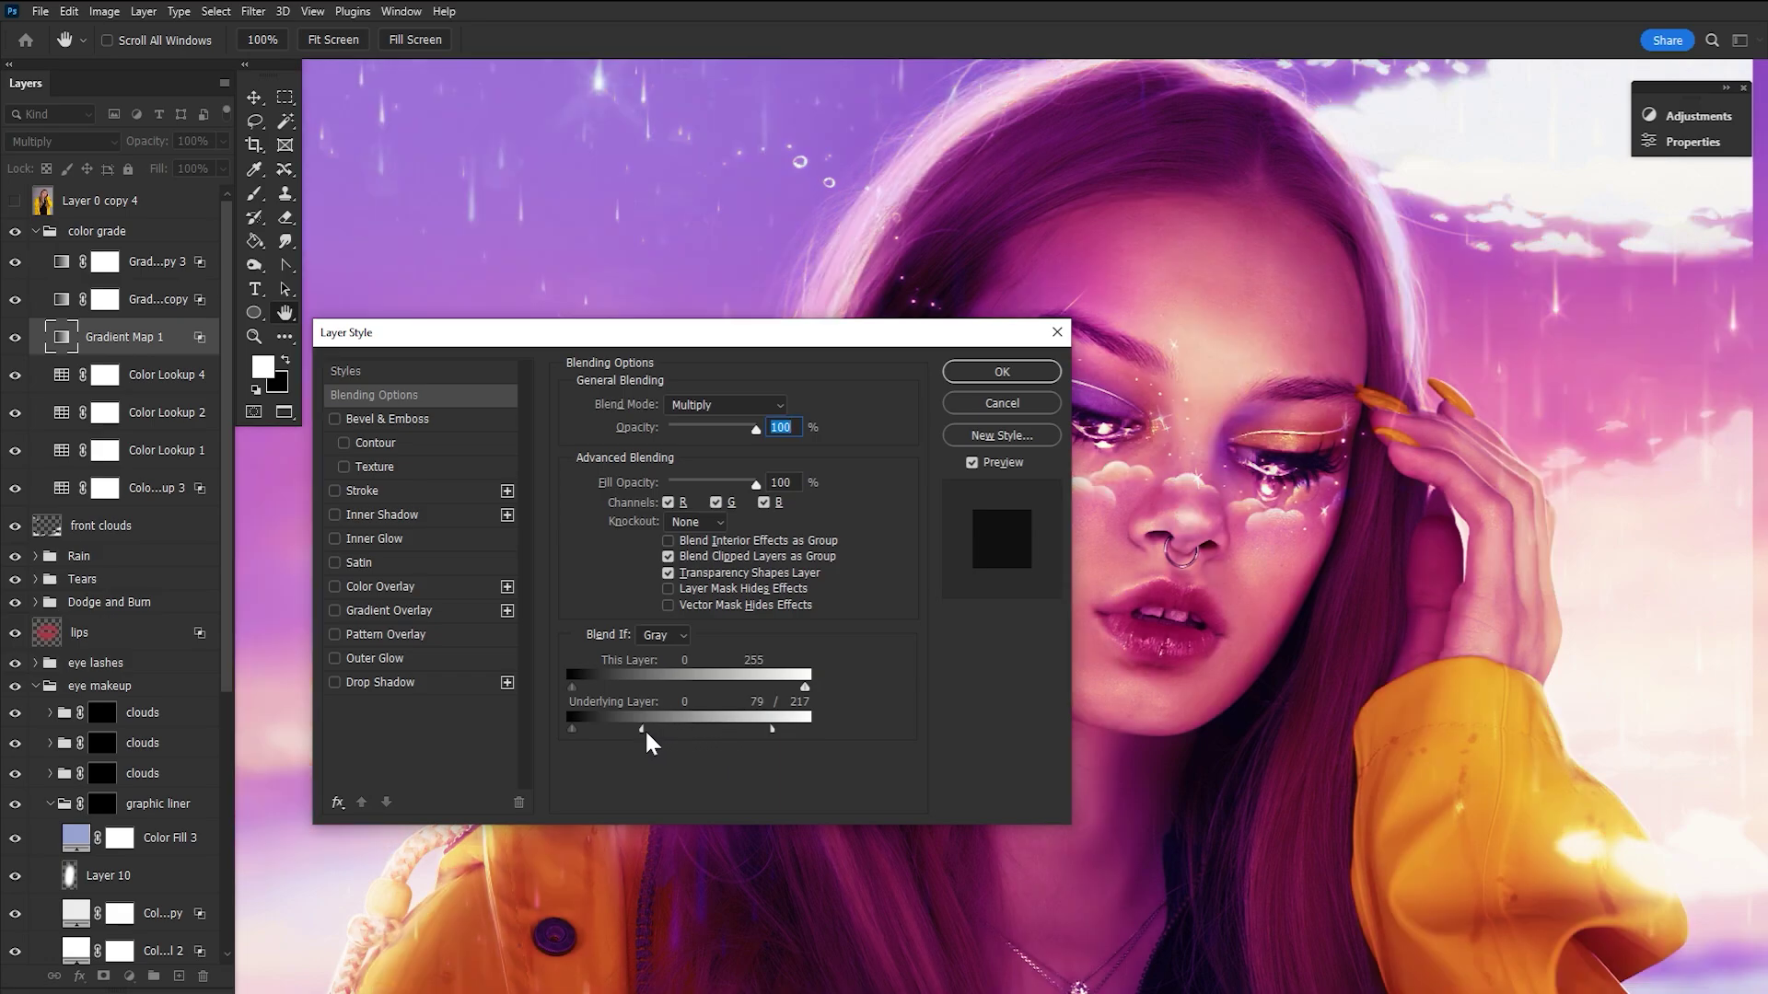
drag(646, 731, 776, 734)
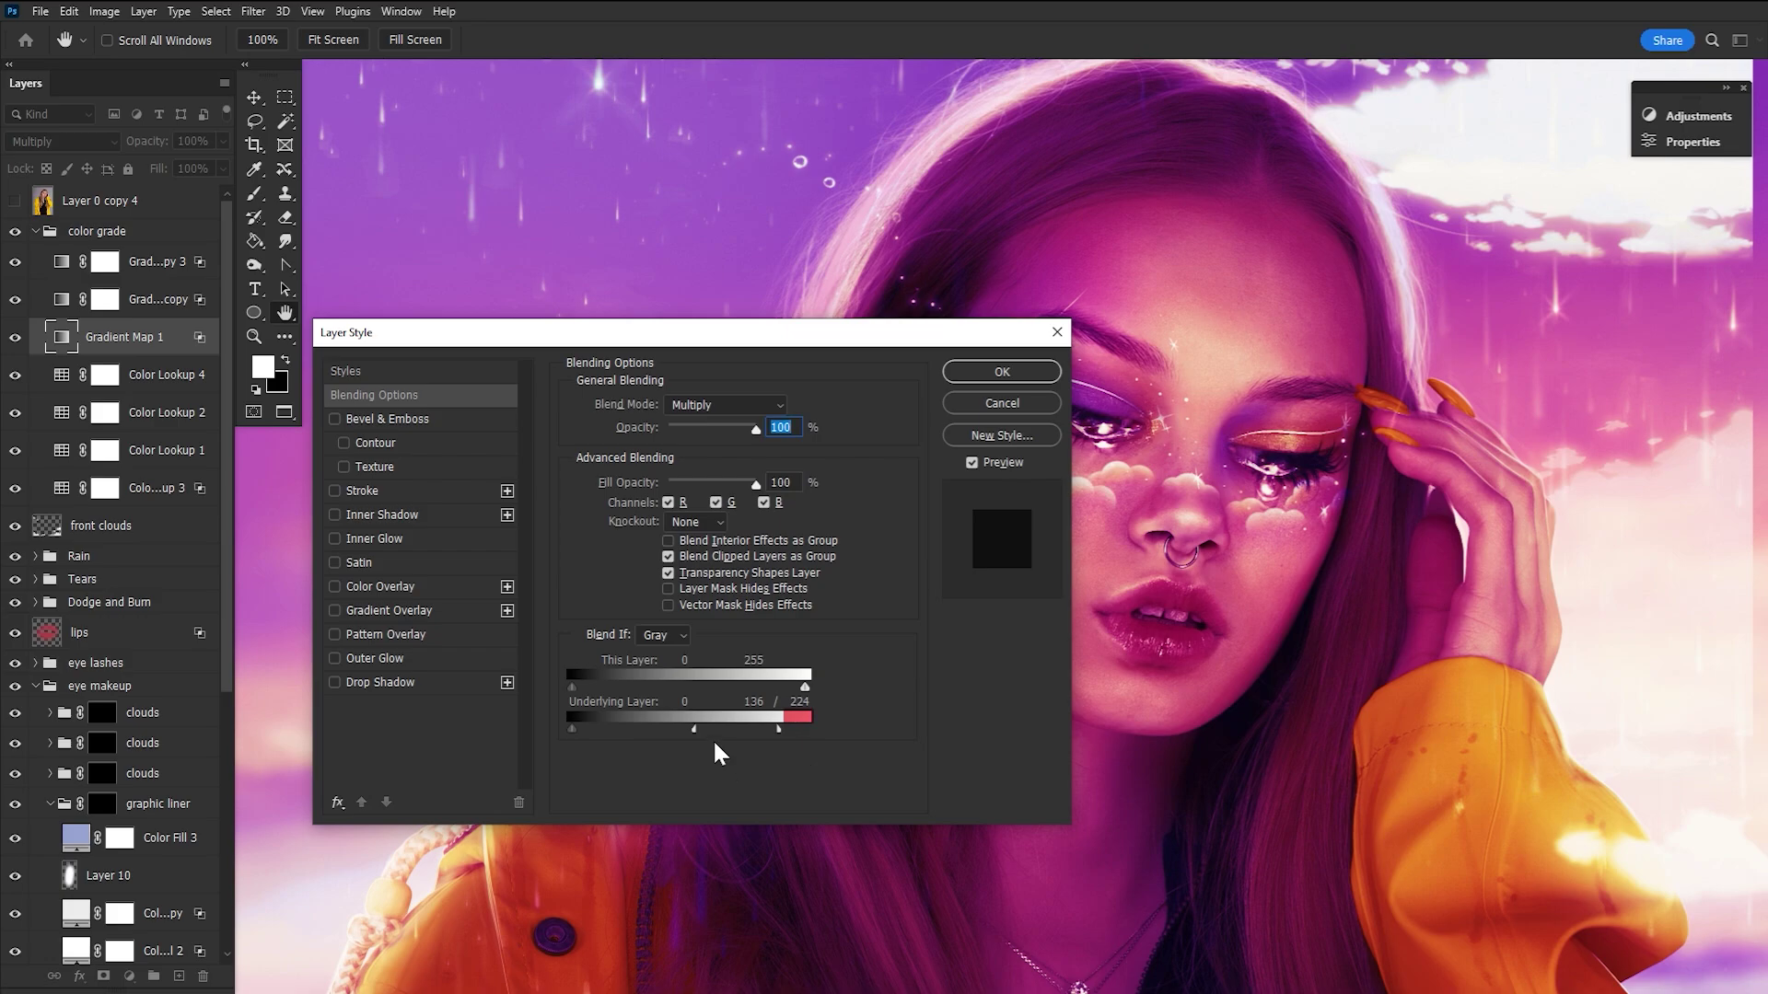
drag(689, 728, 718, 789)
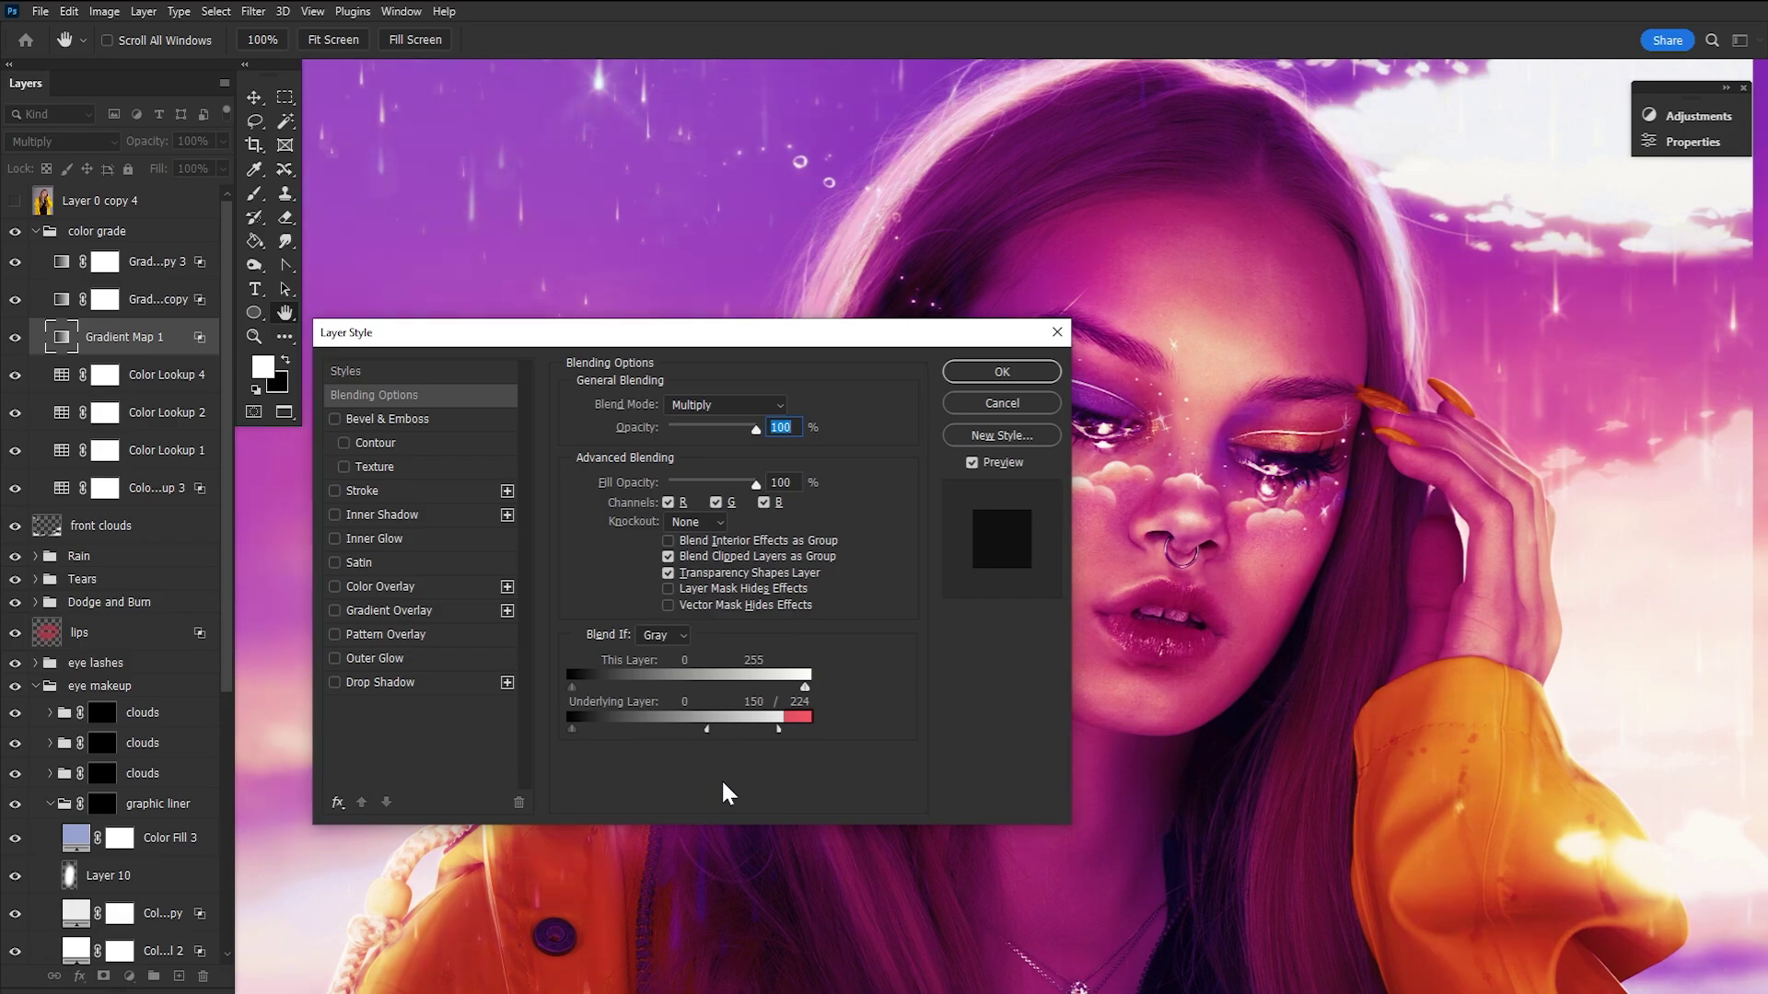
click(981, 371)
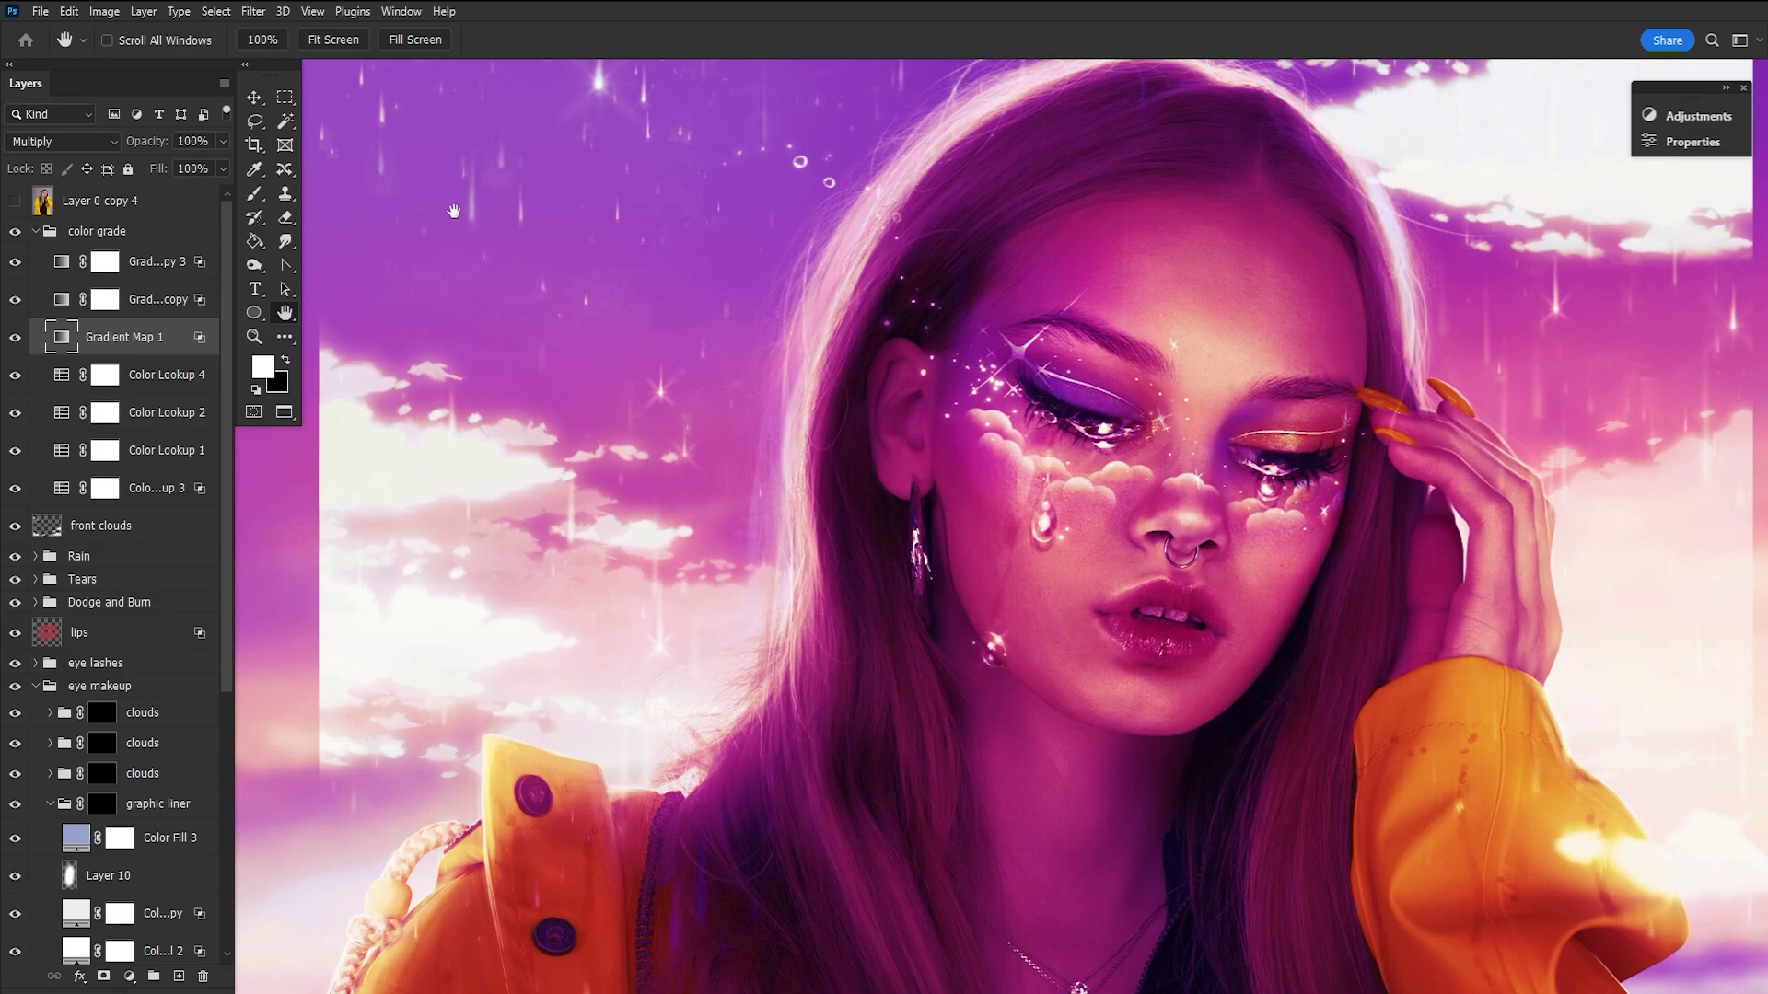
drag(173, 150, 107, 145)
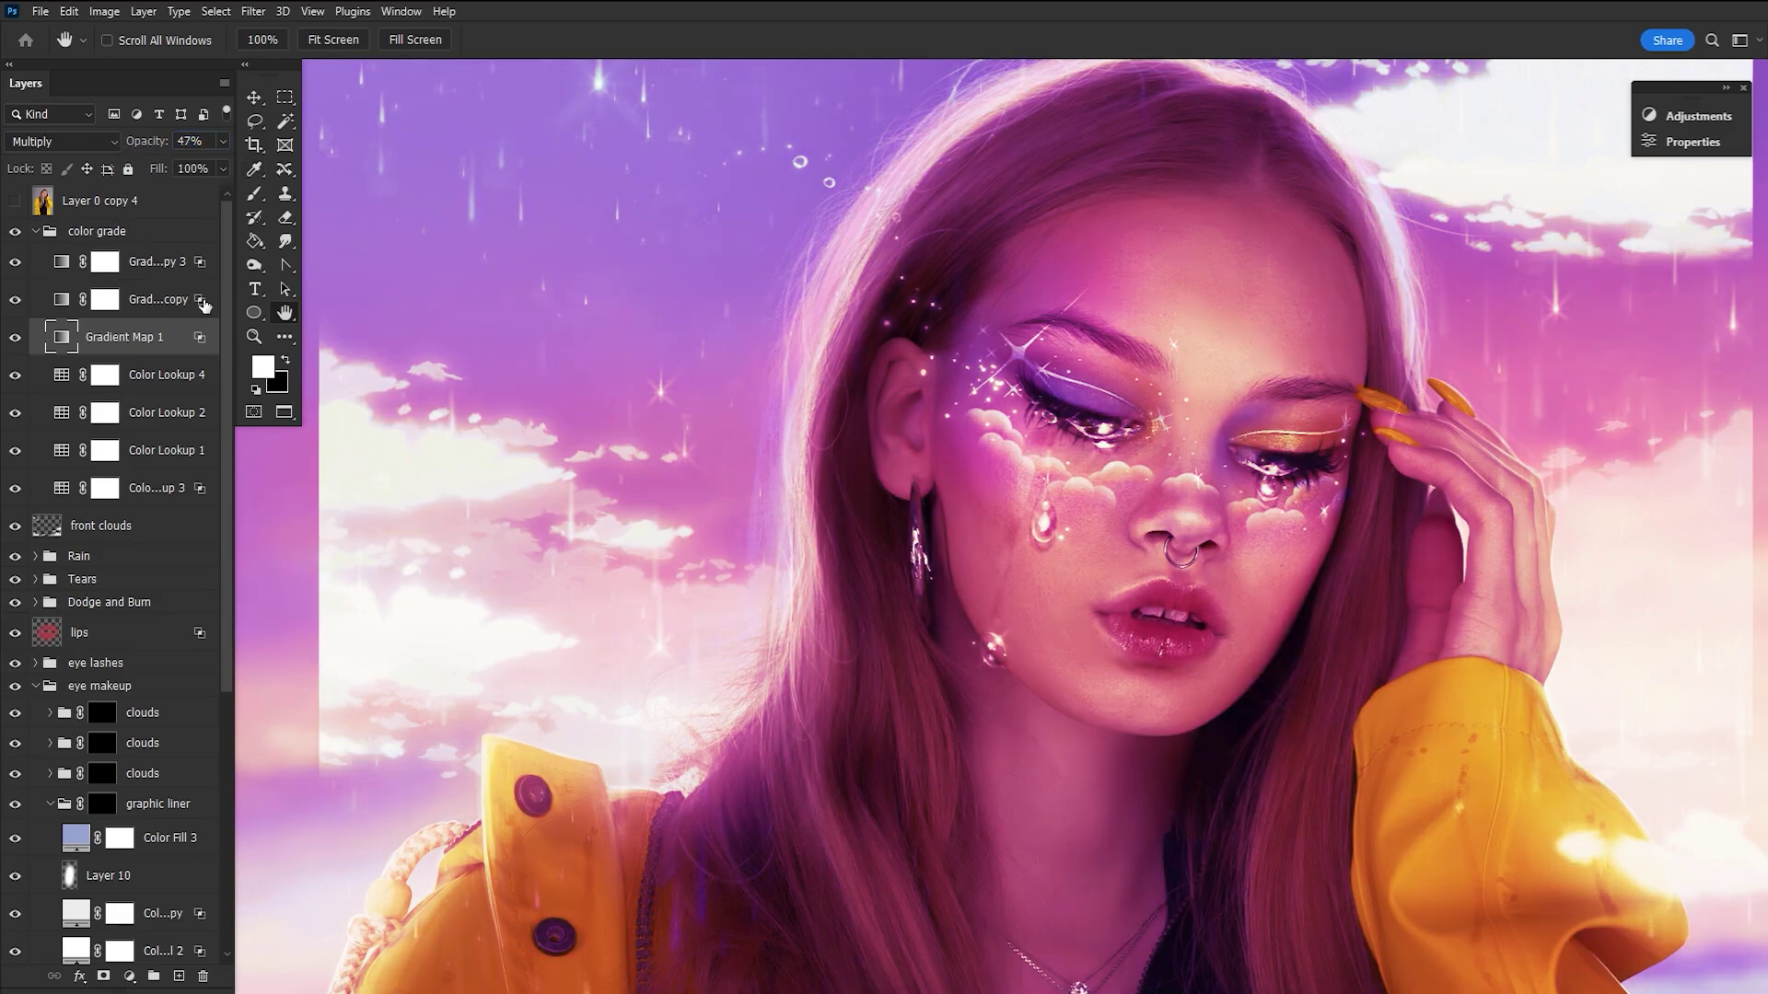
Examine the Blend If settings of the gradient map copy directly above Gradient Map 1.
double_click(205, 305)
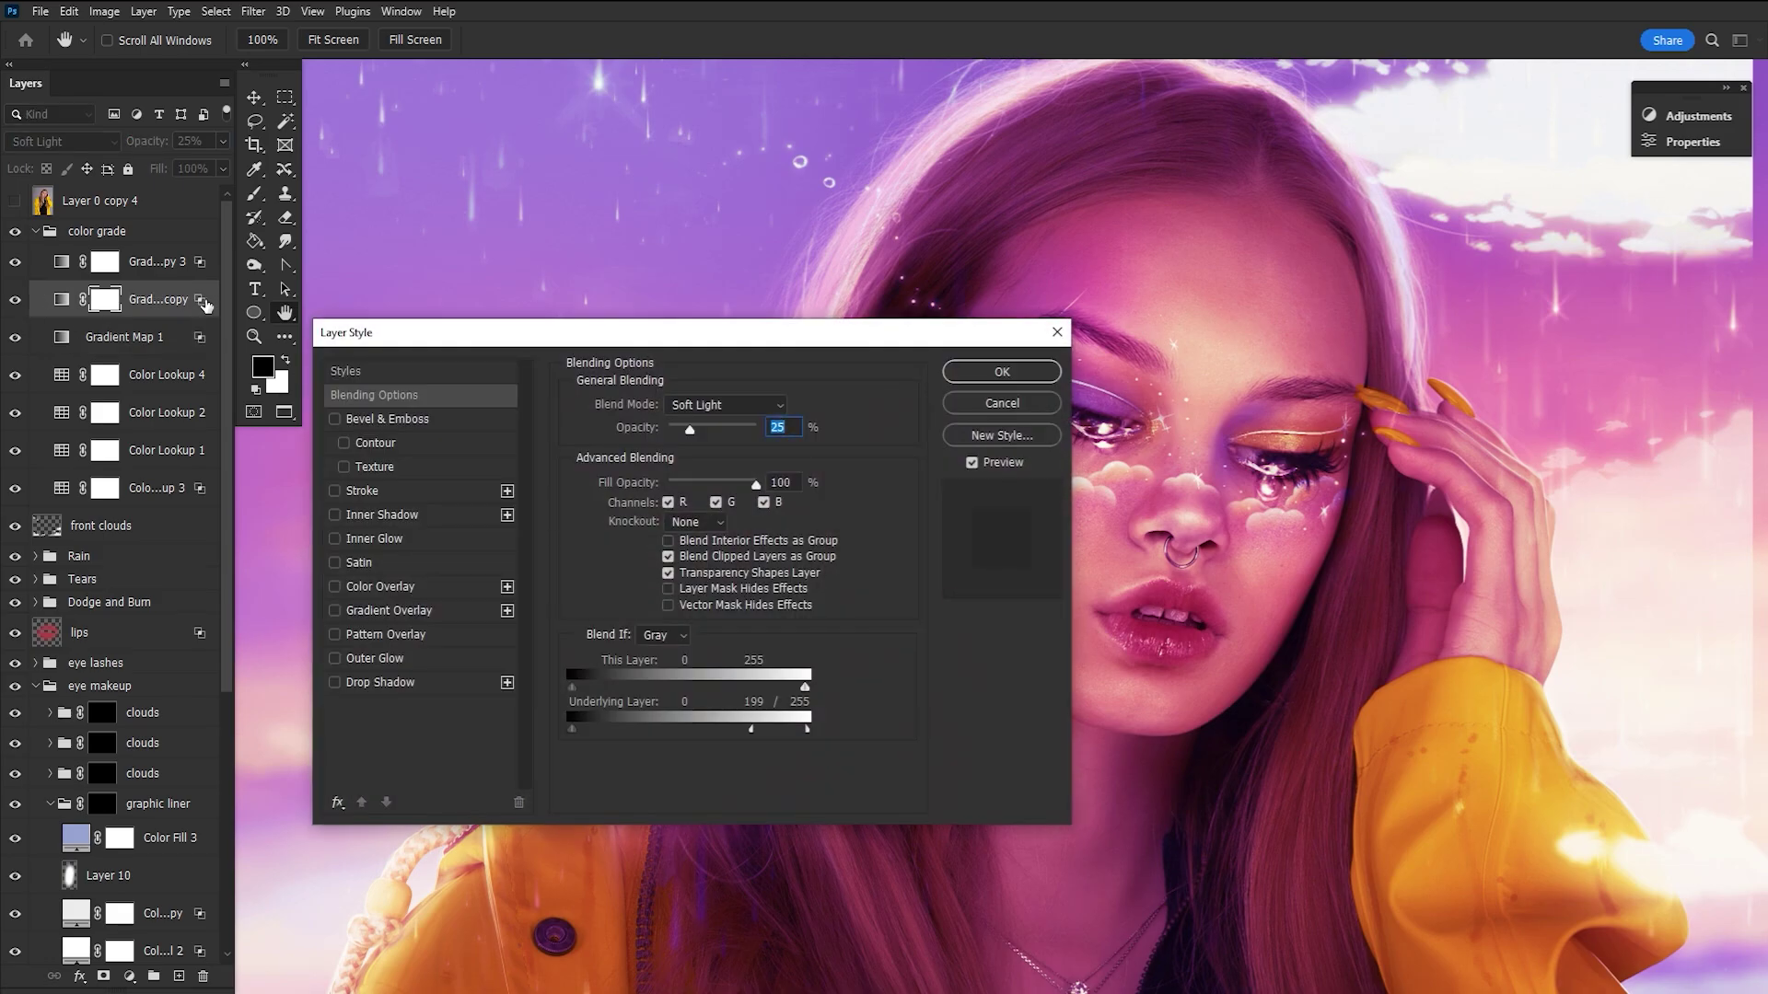
click(1002, 372)
Raise the opacity of the lowest Color Lookup layer in the color grade group to 100%.
click(170, 489)
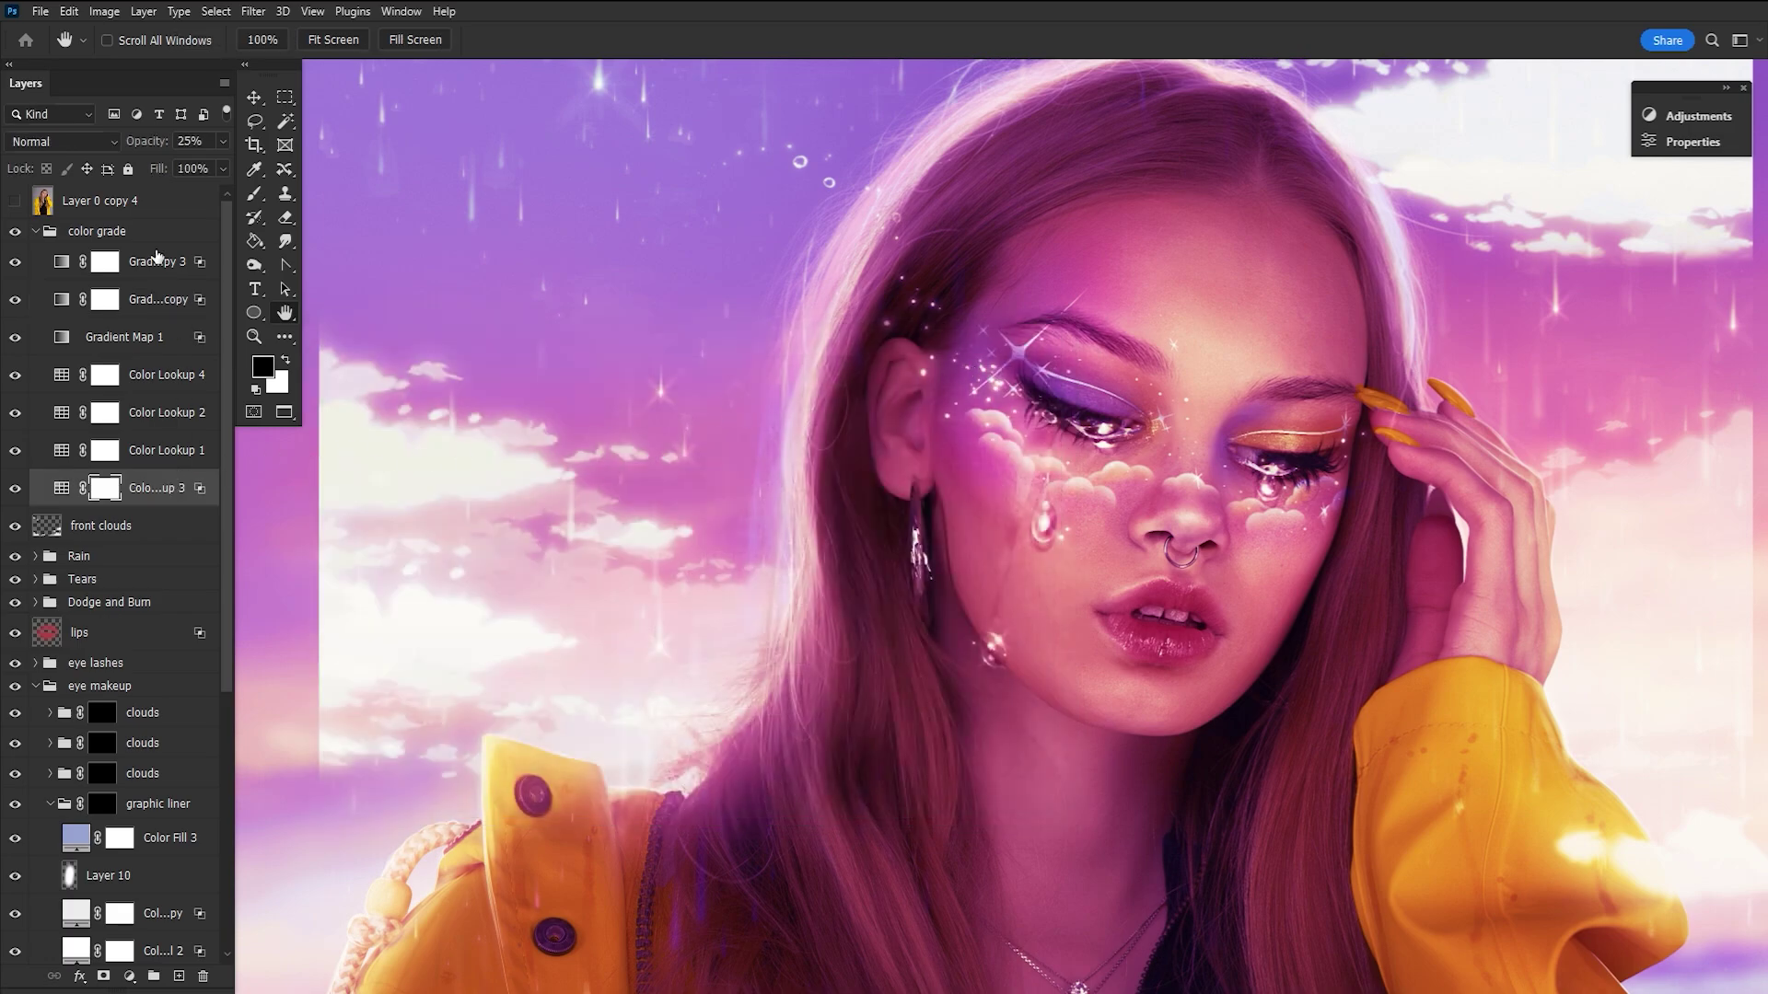
drag(151, 148, 286, 164)
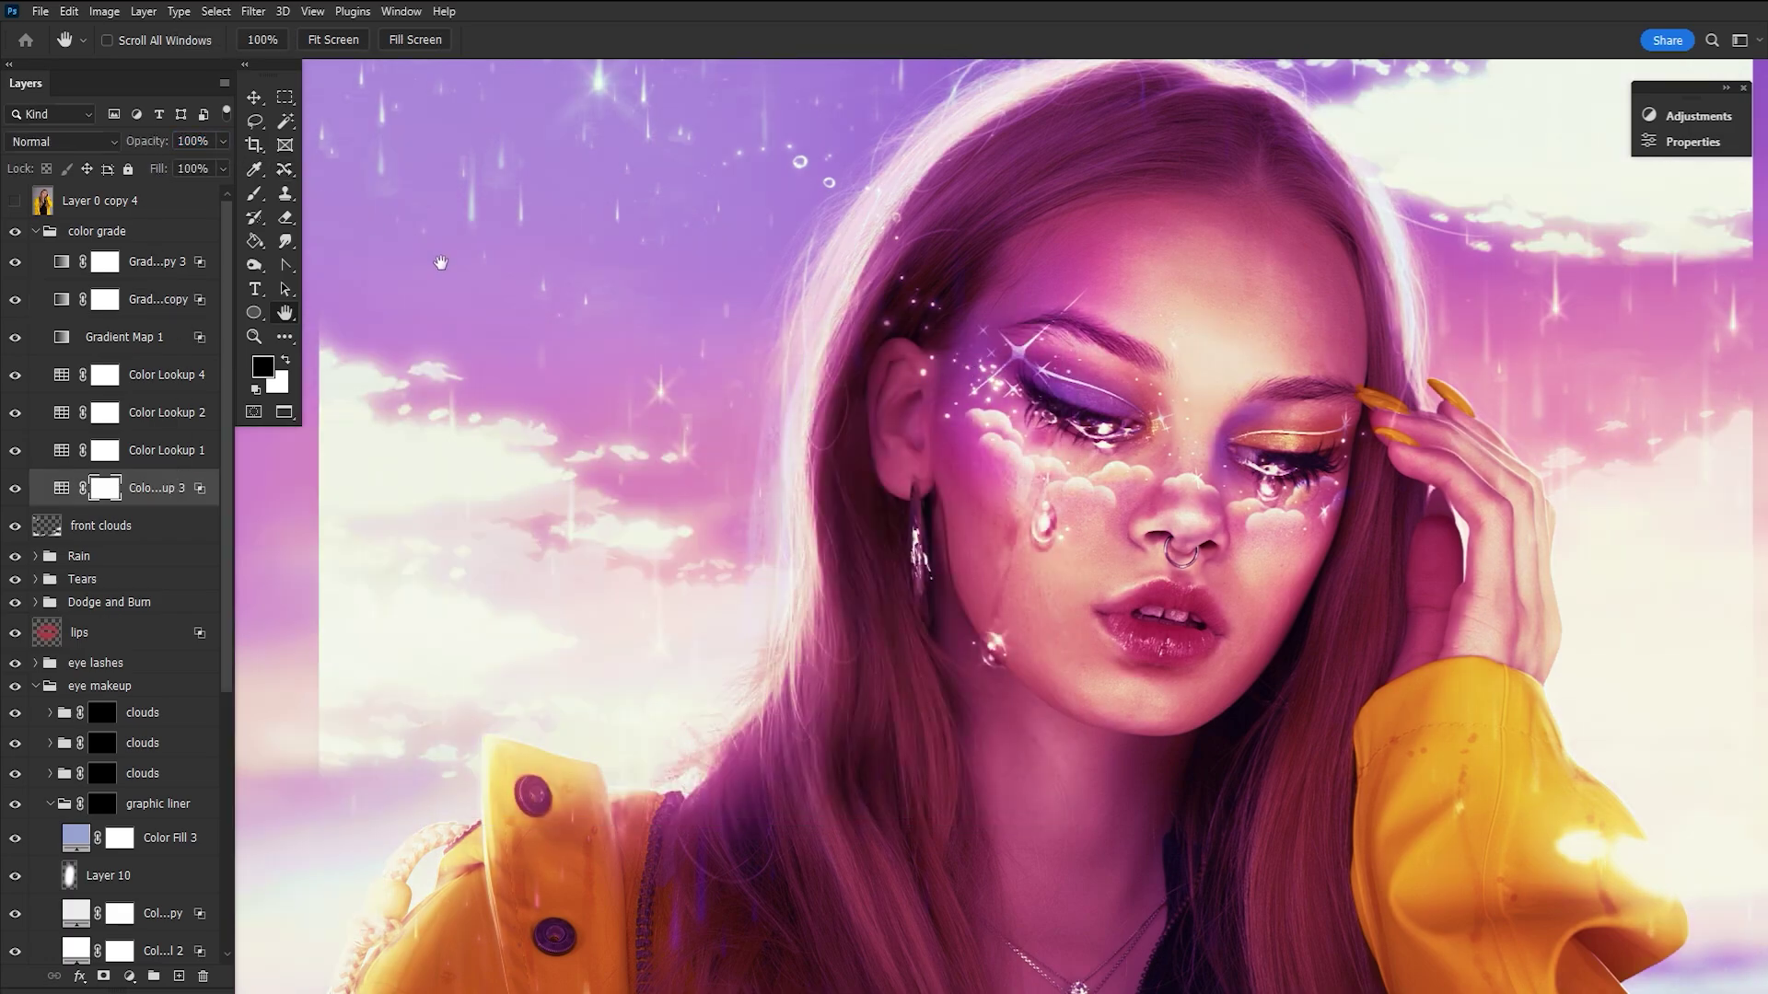
Try a split Underlying Layer black point of 130 / 172 on the lowest Color Lookup layer, then discard the change.
double_click(196, 494)
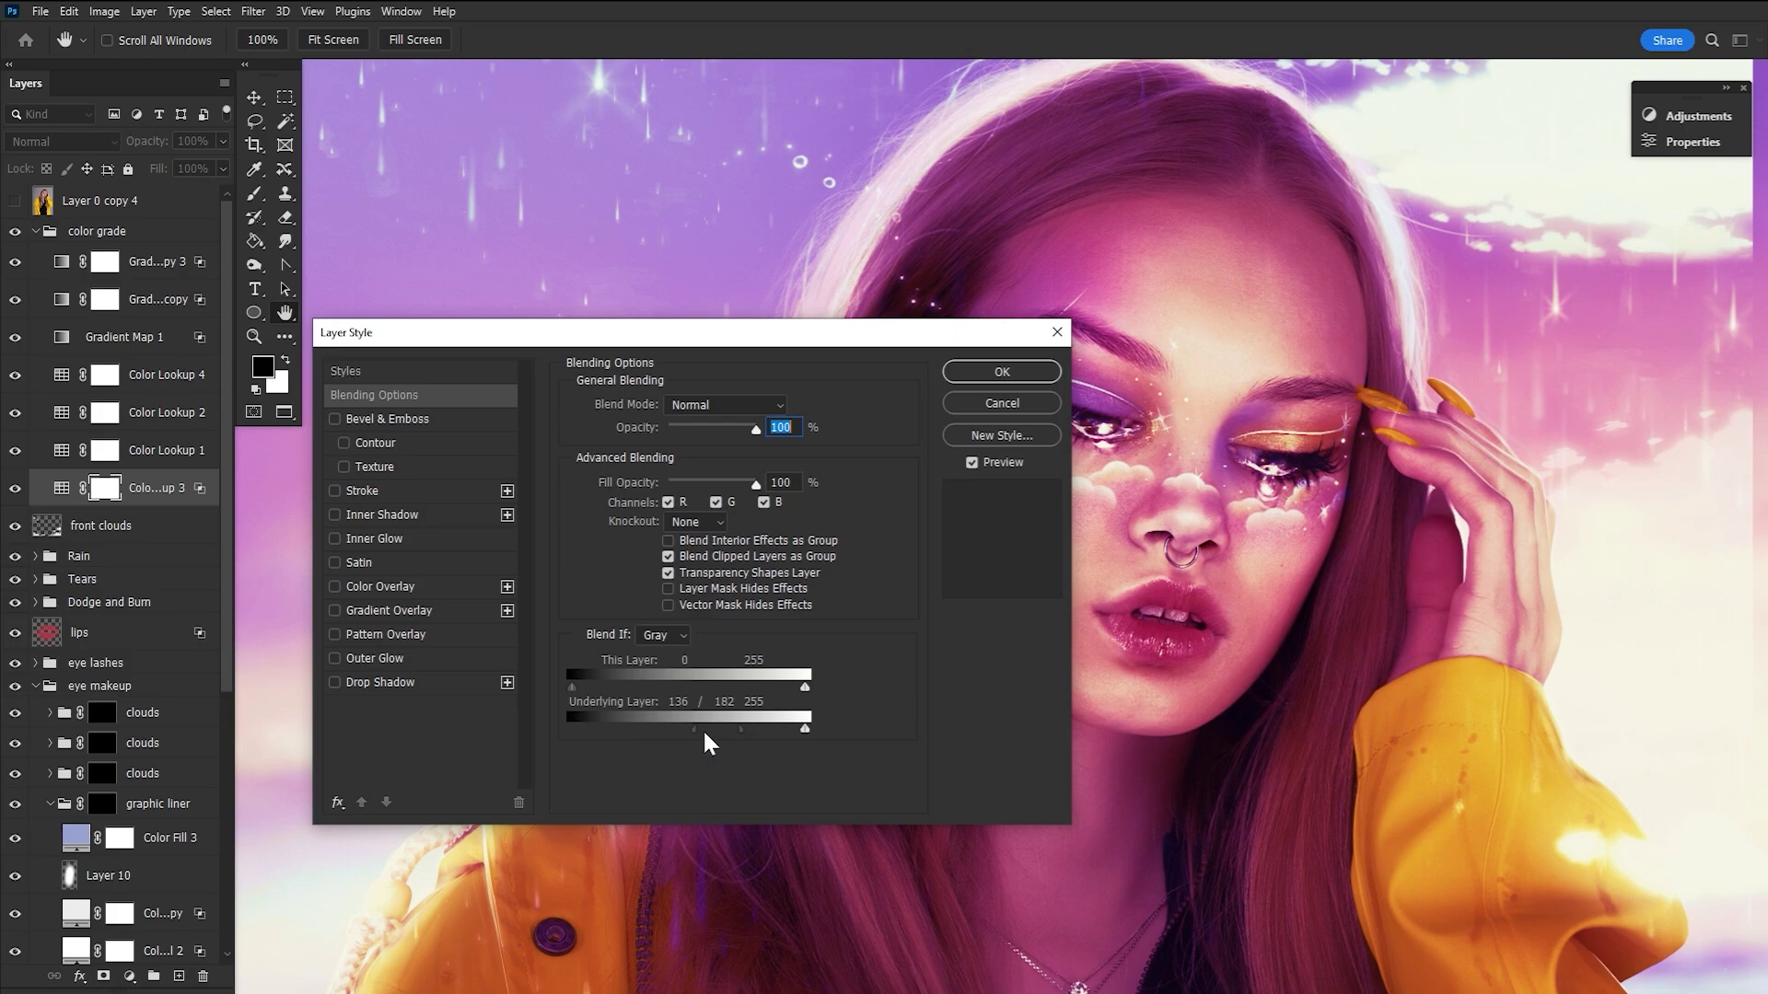
drag(675, 732, 540, 730)
mouse_move(742, 730)
mouse_down()
mouse_move(570, 738)
mouse_move(733, 738)
mouse_up()
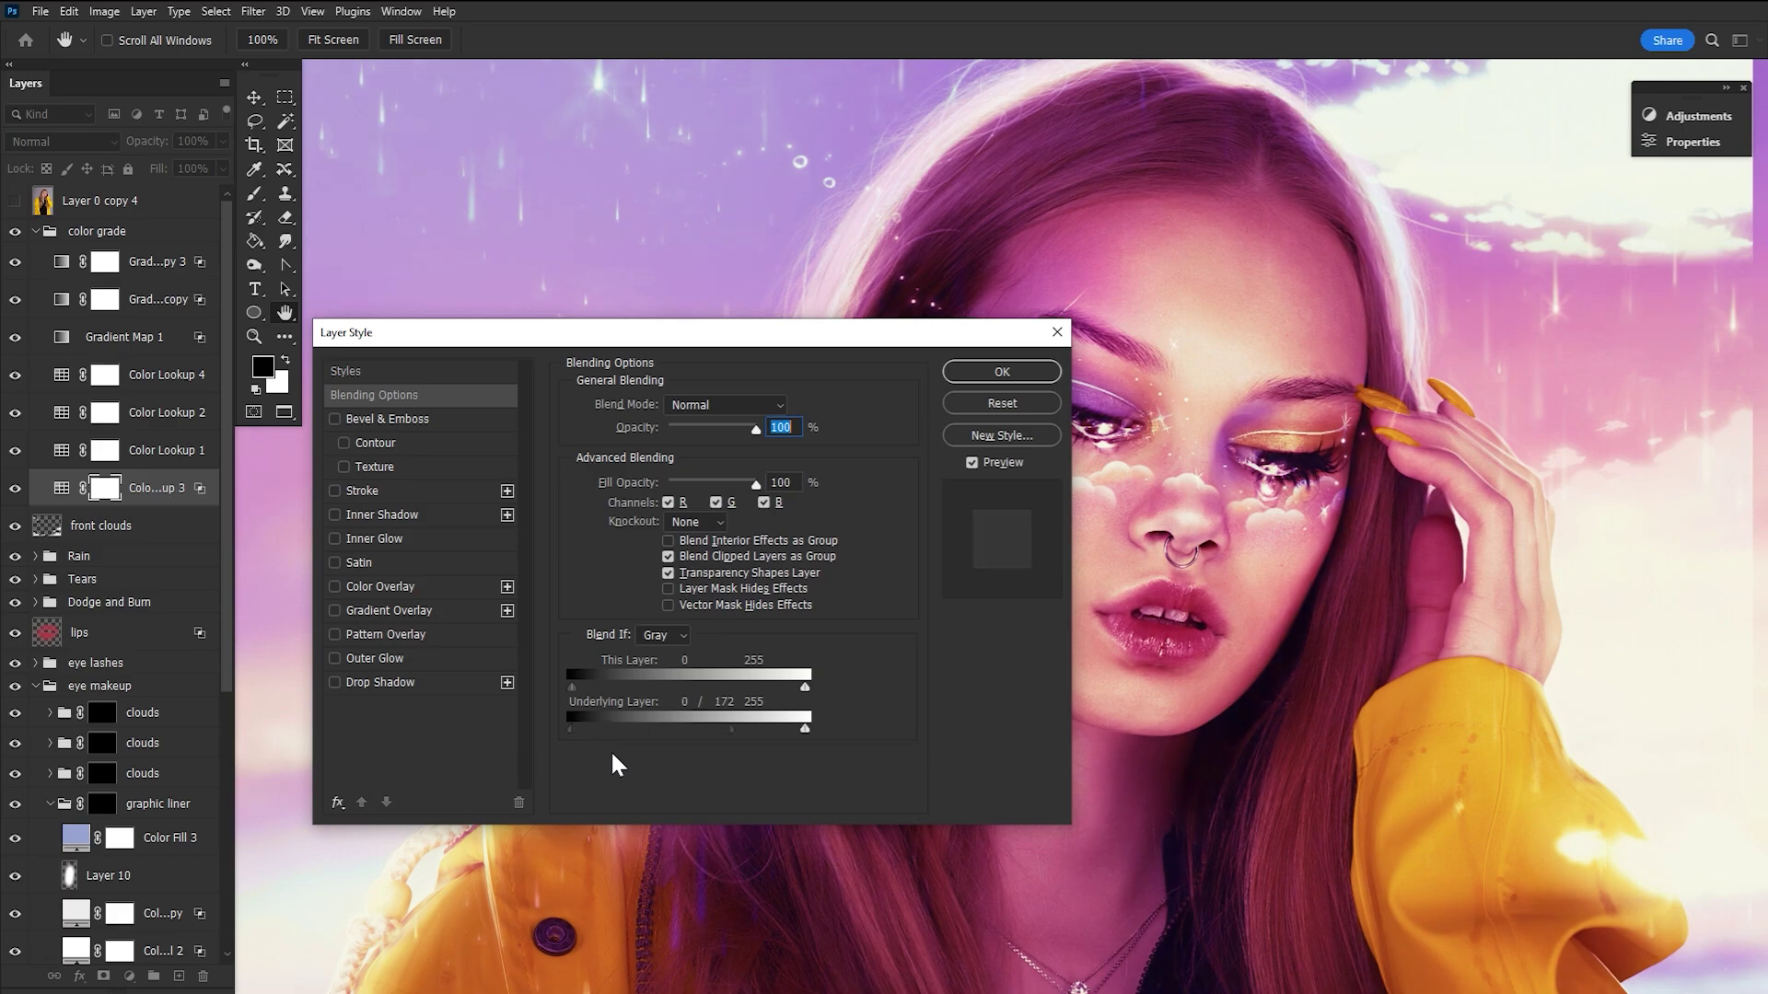
drag(573, 729, 689, 732)
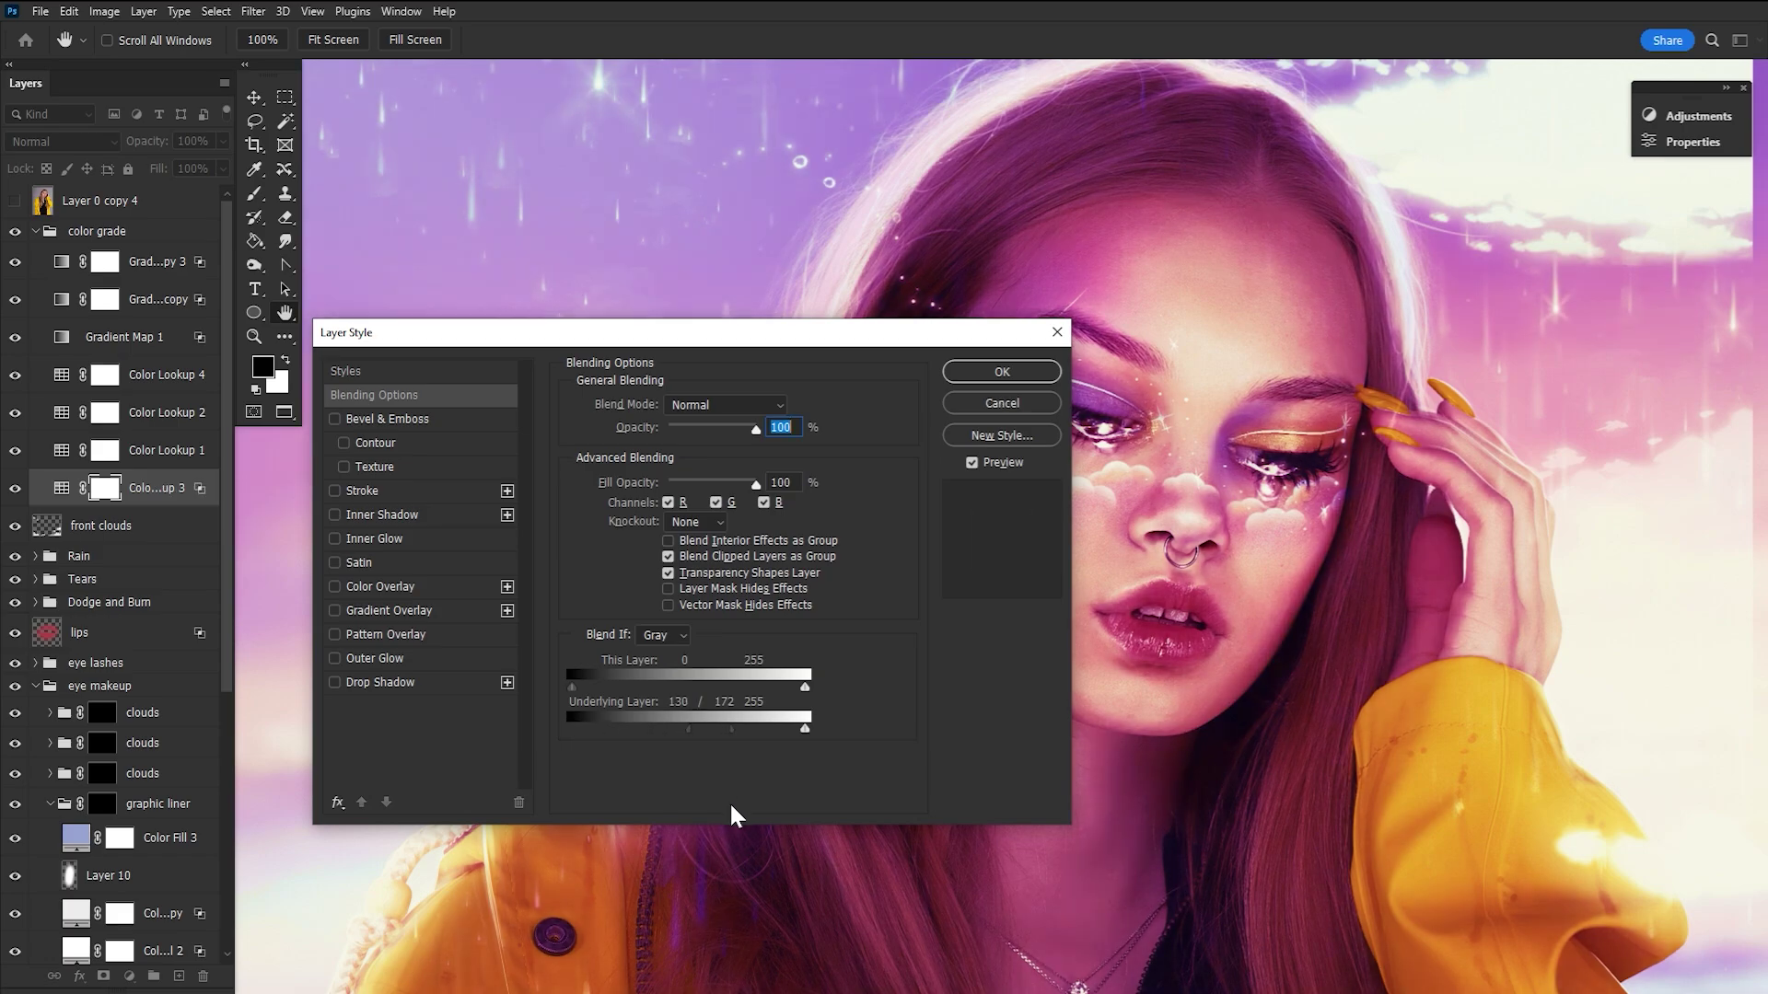
click(976, 405)
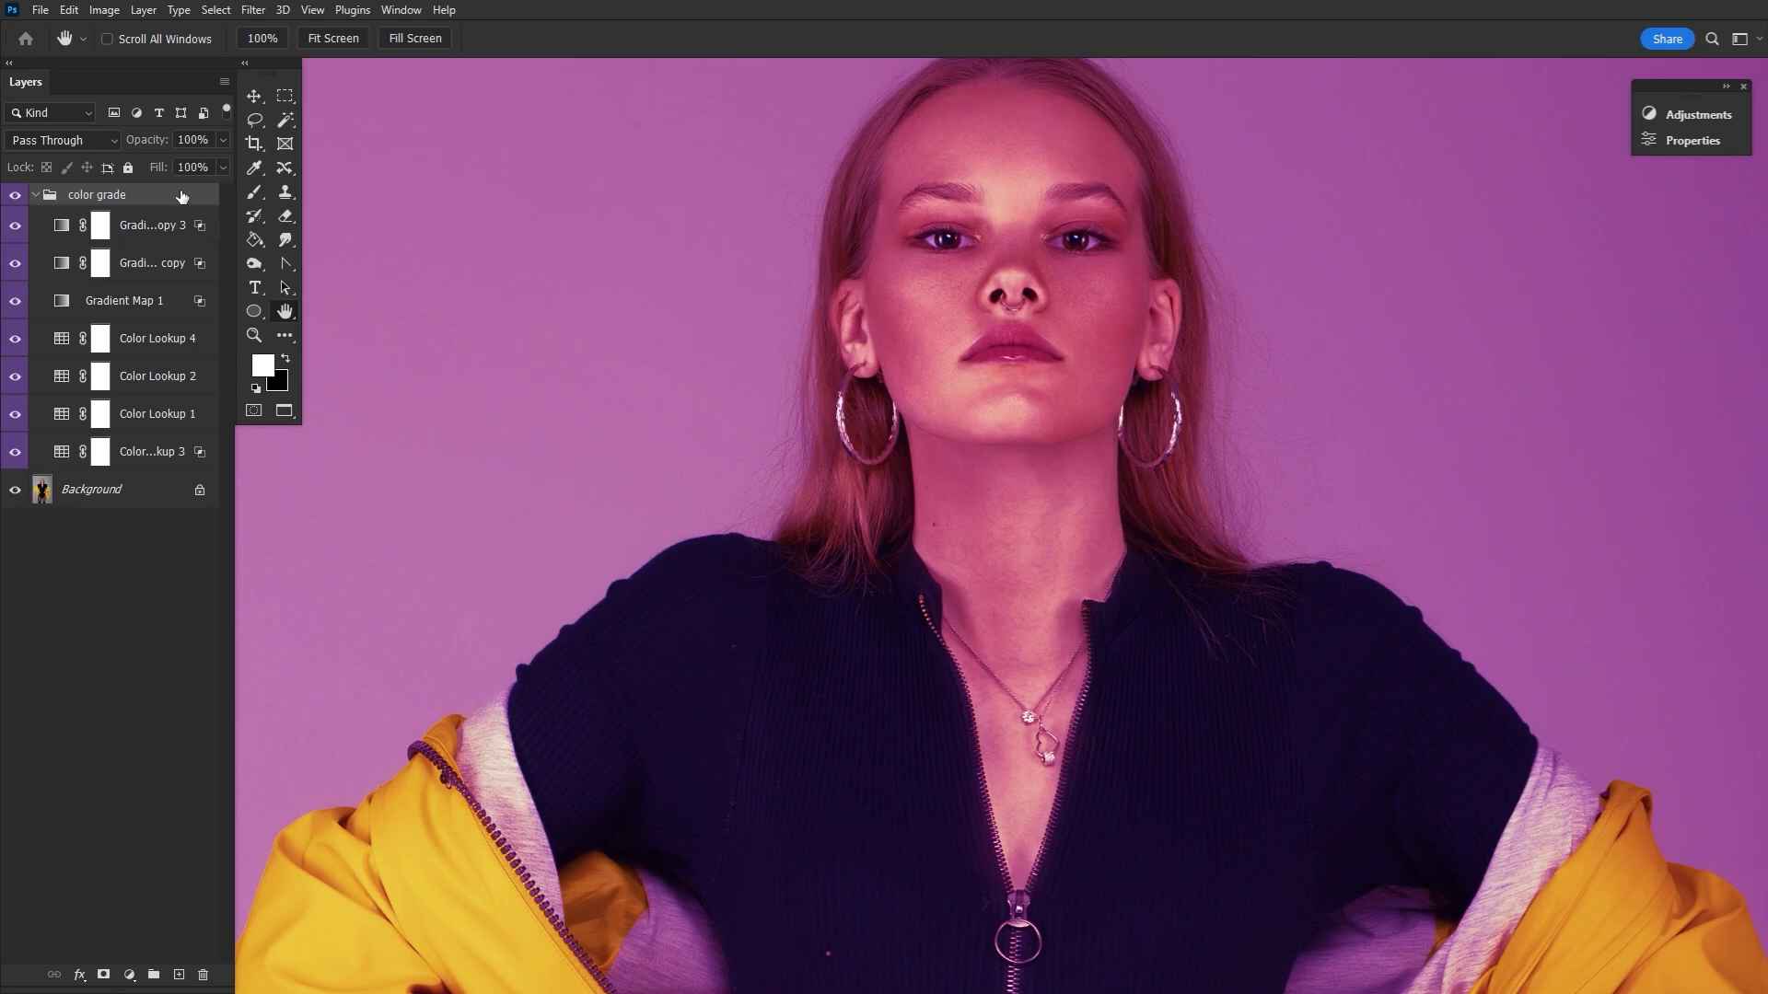
Compare the studio portrait with the color grade group hidden and shown.
click(12, 197)
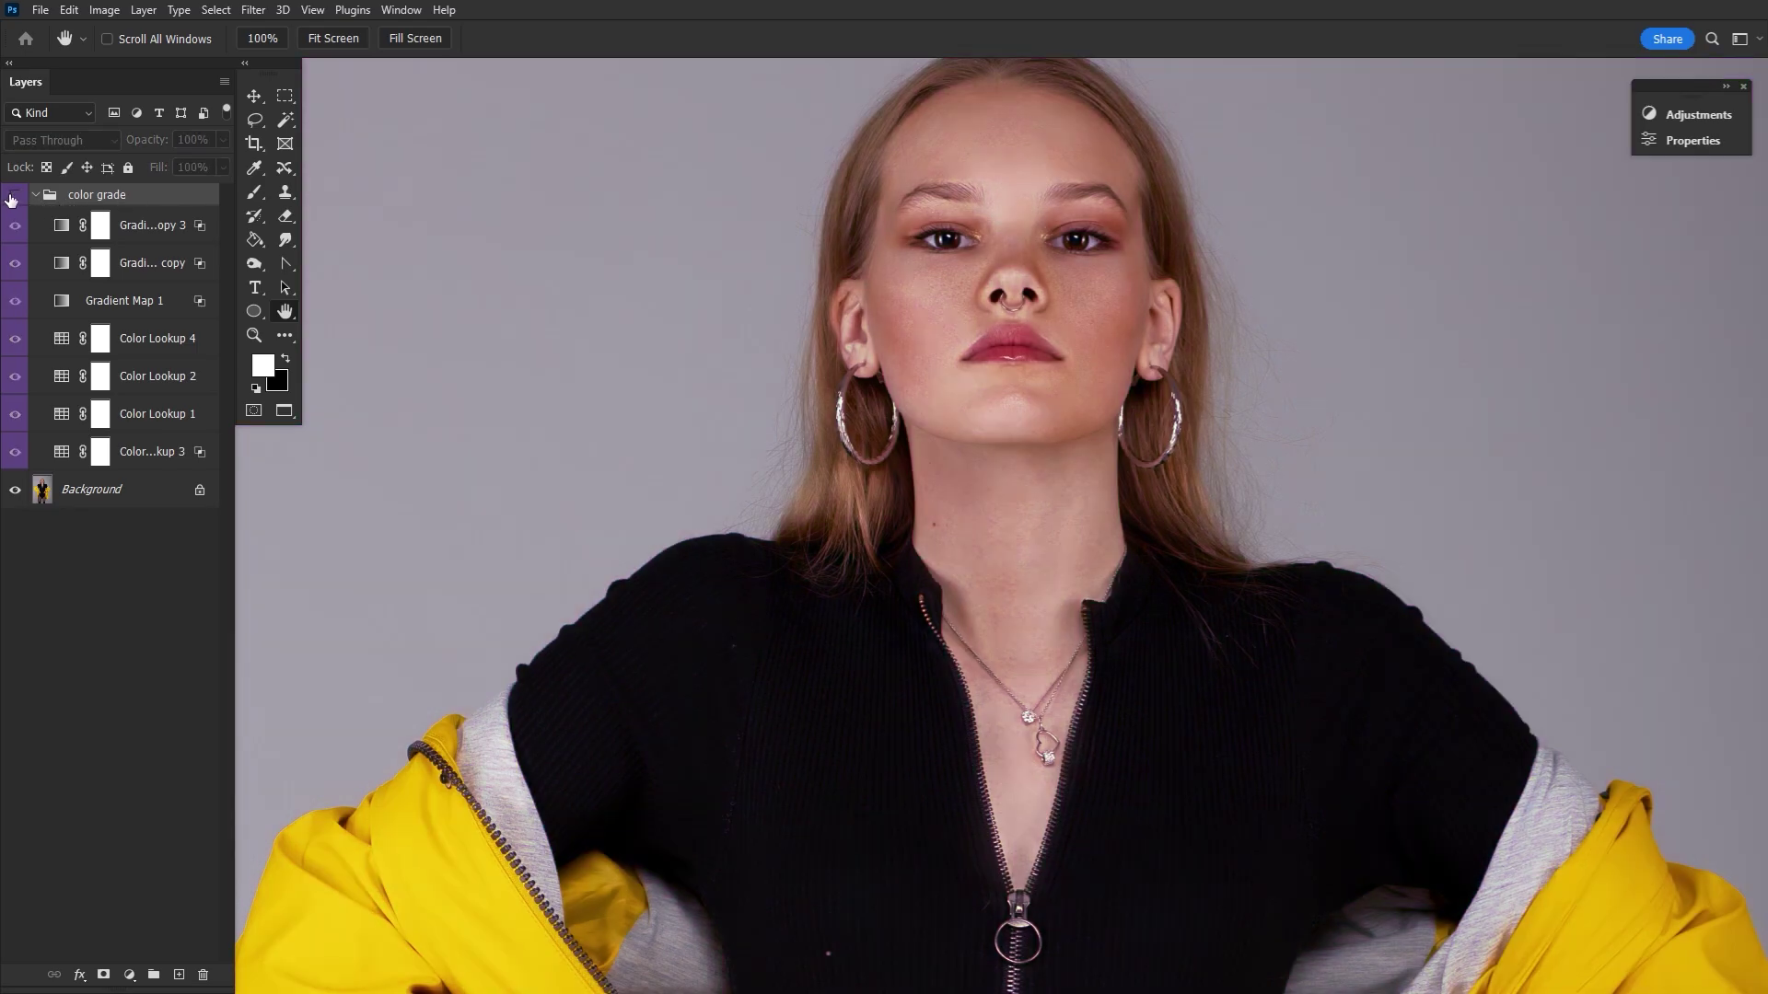
click(12, 198)
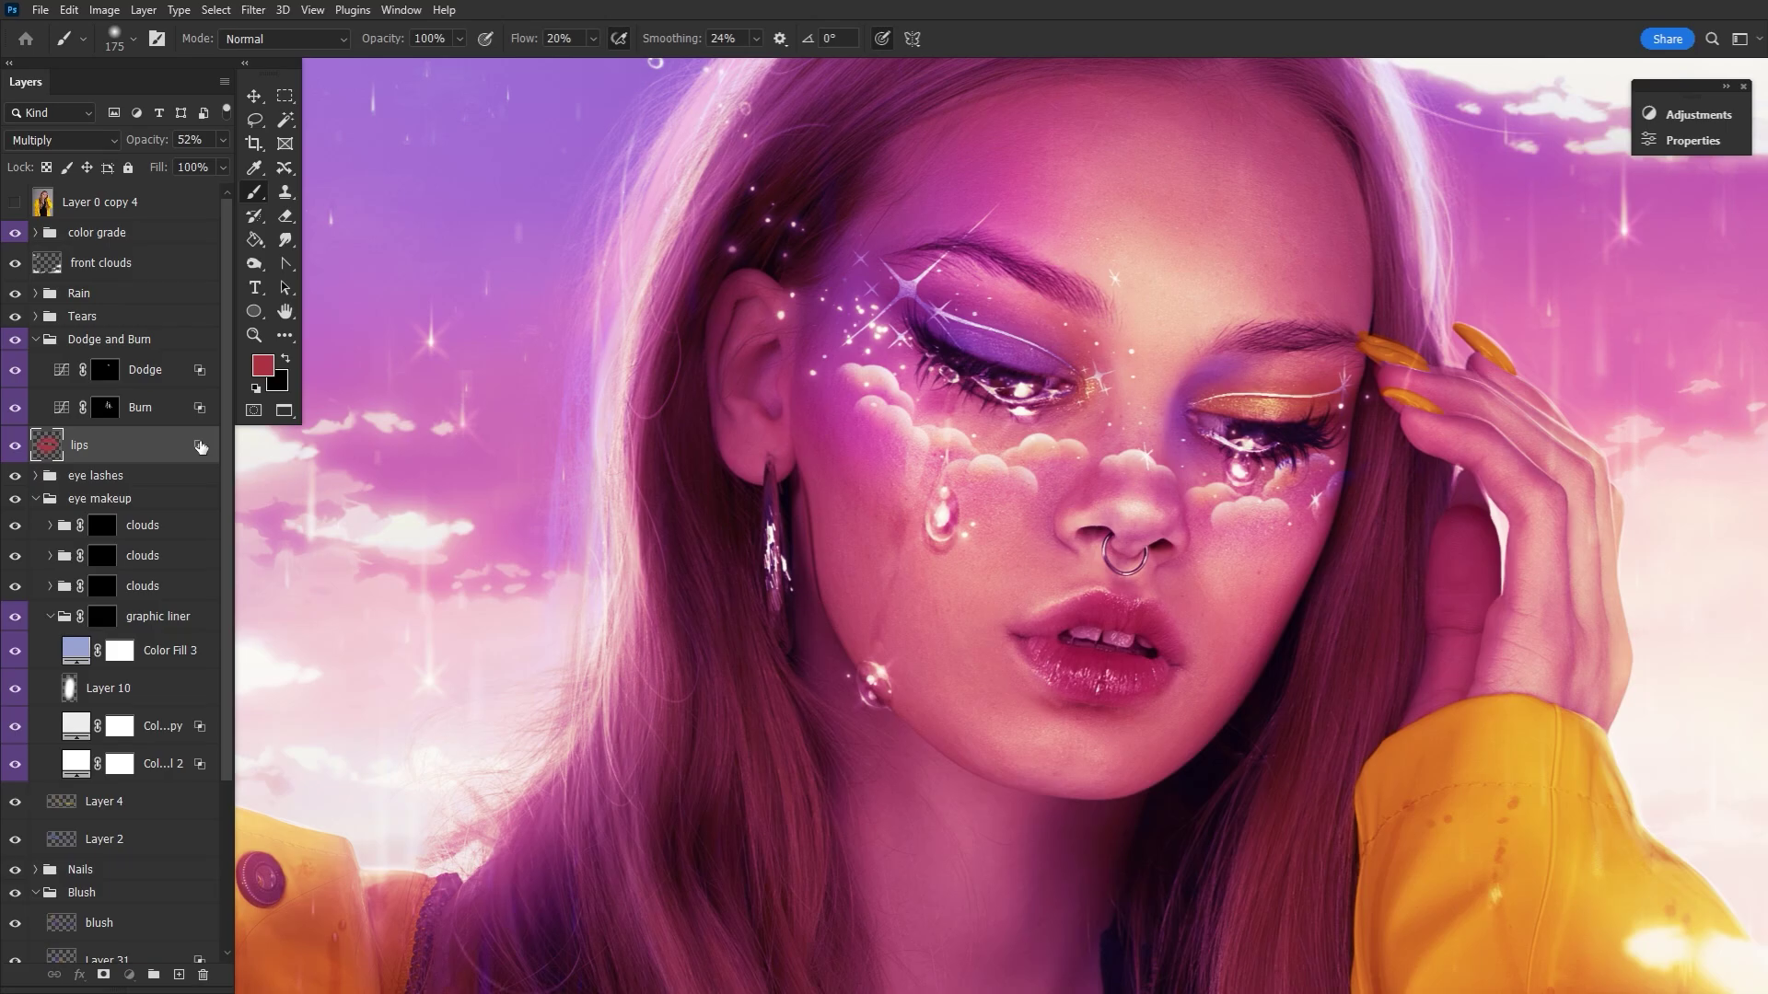
Set the lips layer's Blend If Underlying Layer white point to a split of 129 / 238.
double_click(200, 446)
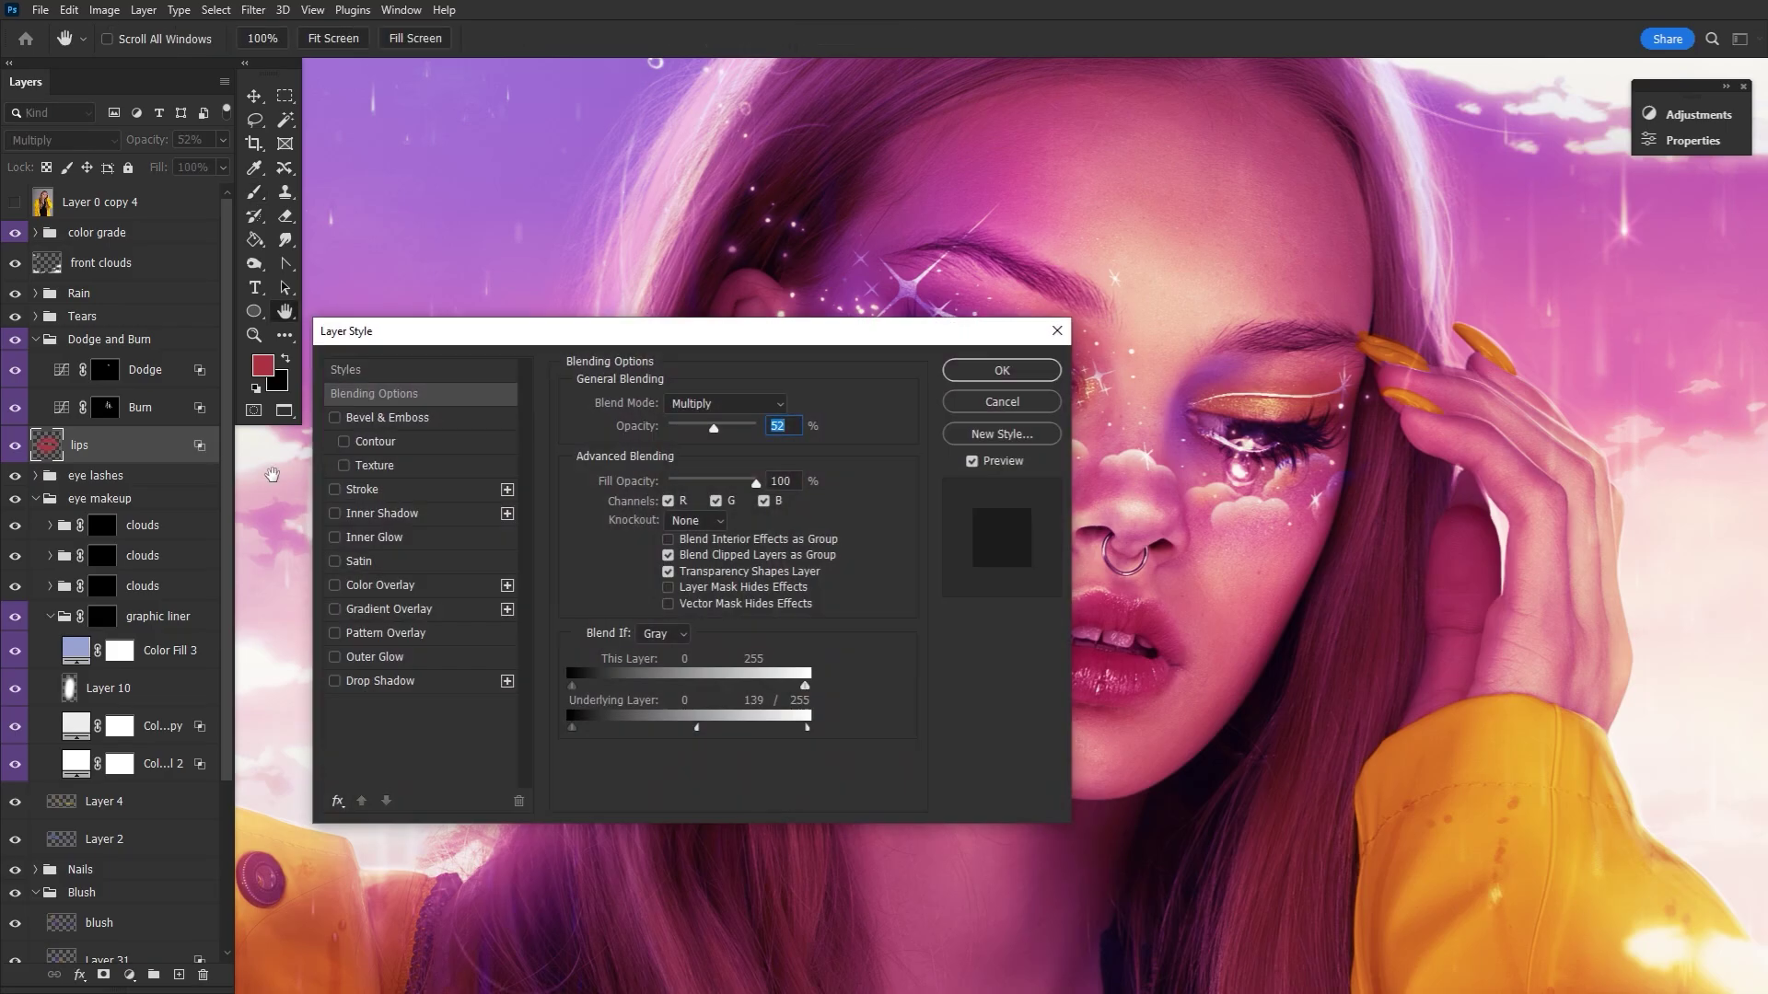
drag(845, 343, 776, 322)
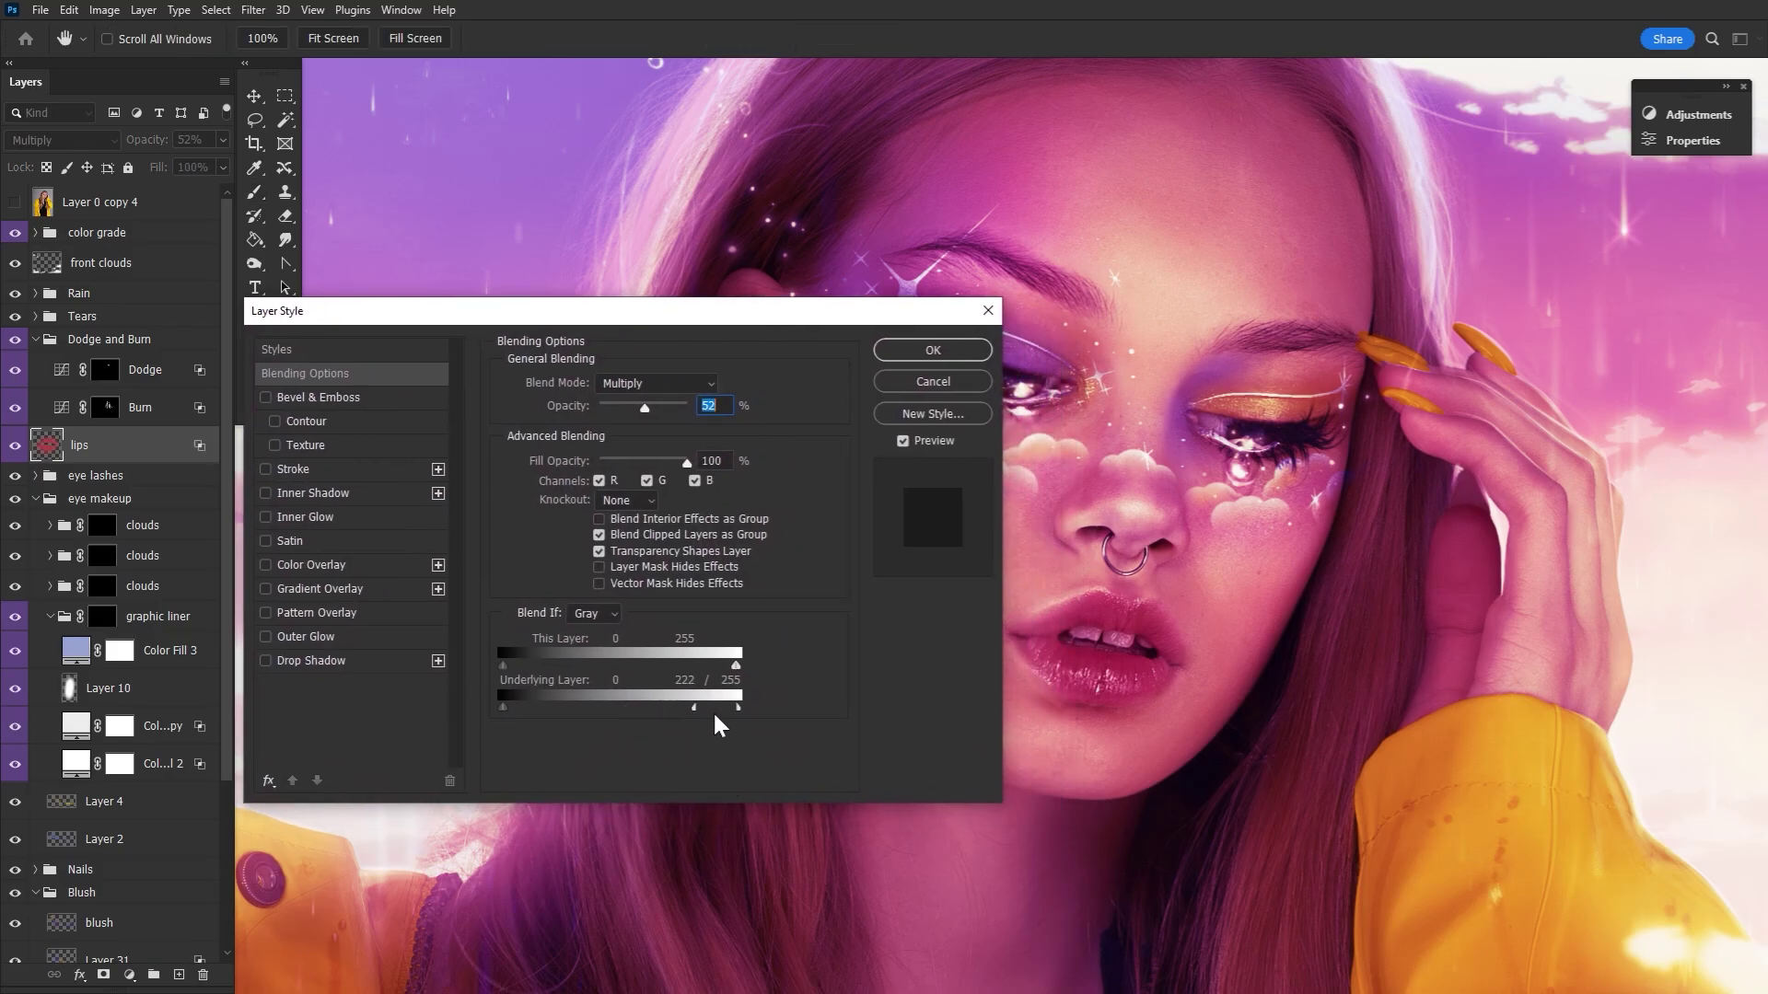
drag(714, 711, 737, 714)
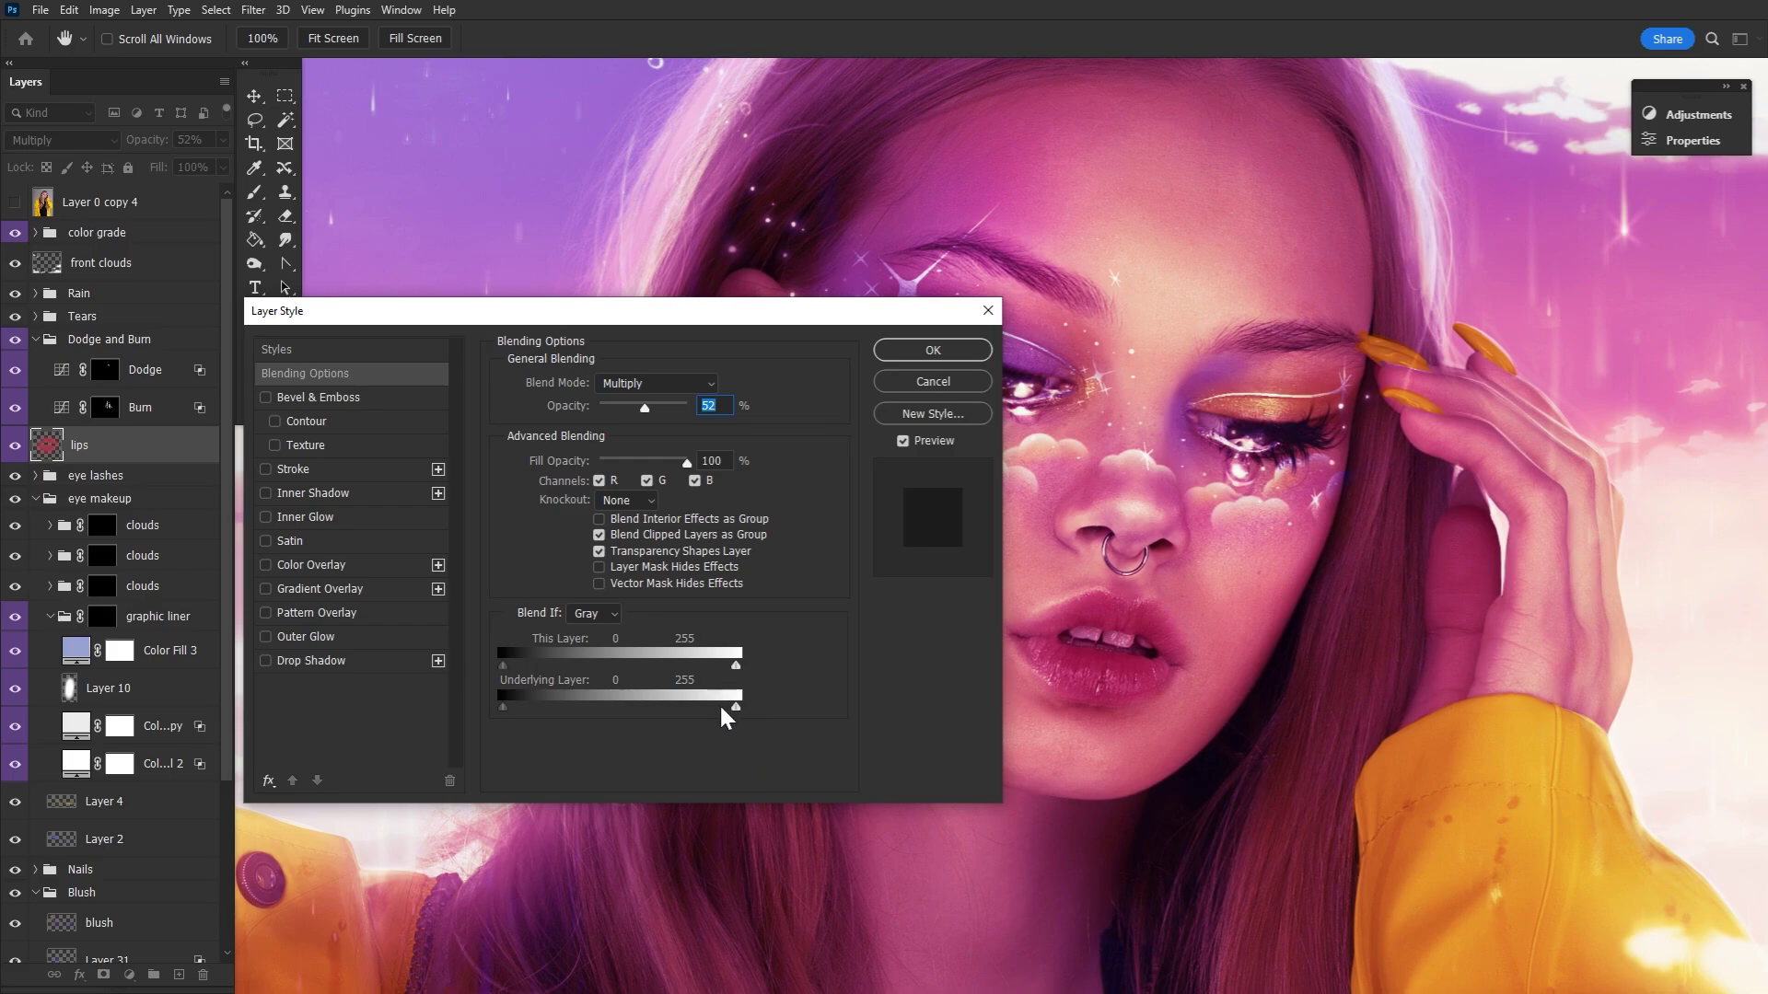
mouse_move(616, 720)
mouse_down()
mouse_move(593, 718)
mouse_move(629, 724)
mouse_up()
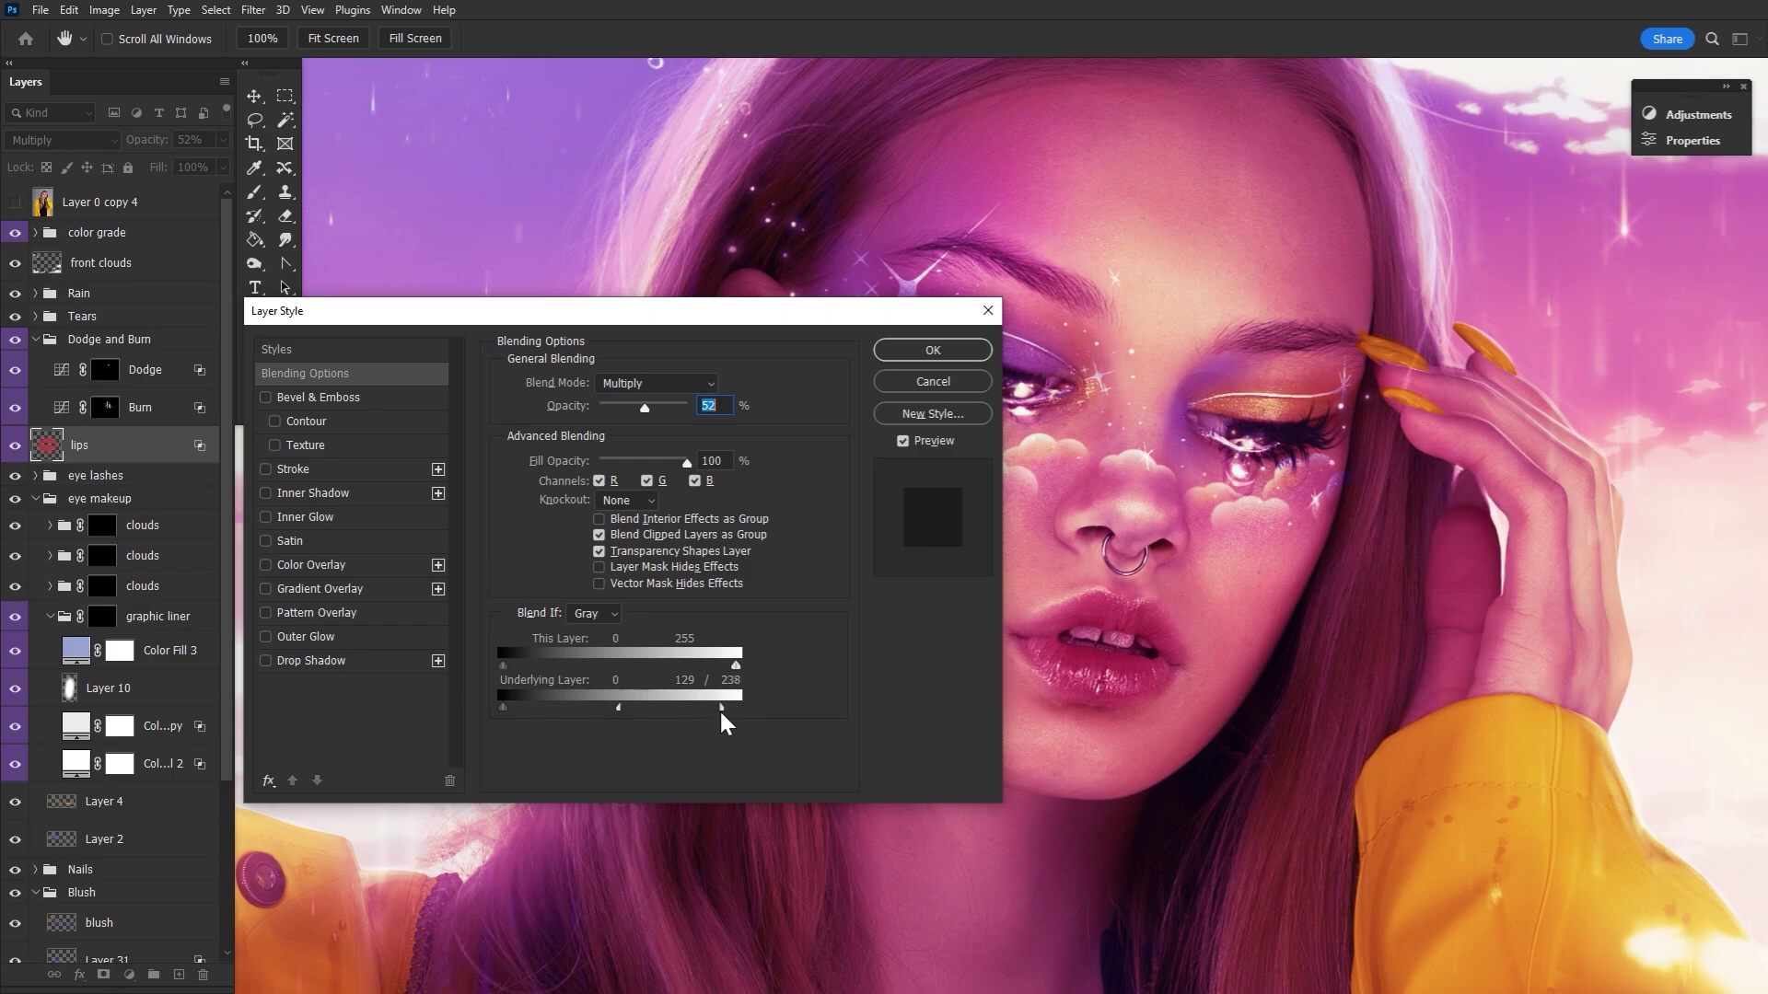
click(940, 354)
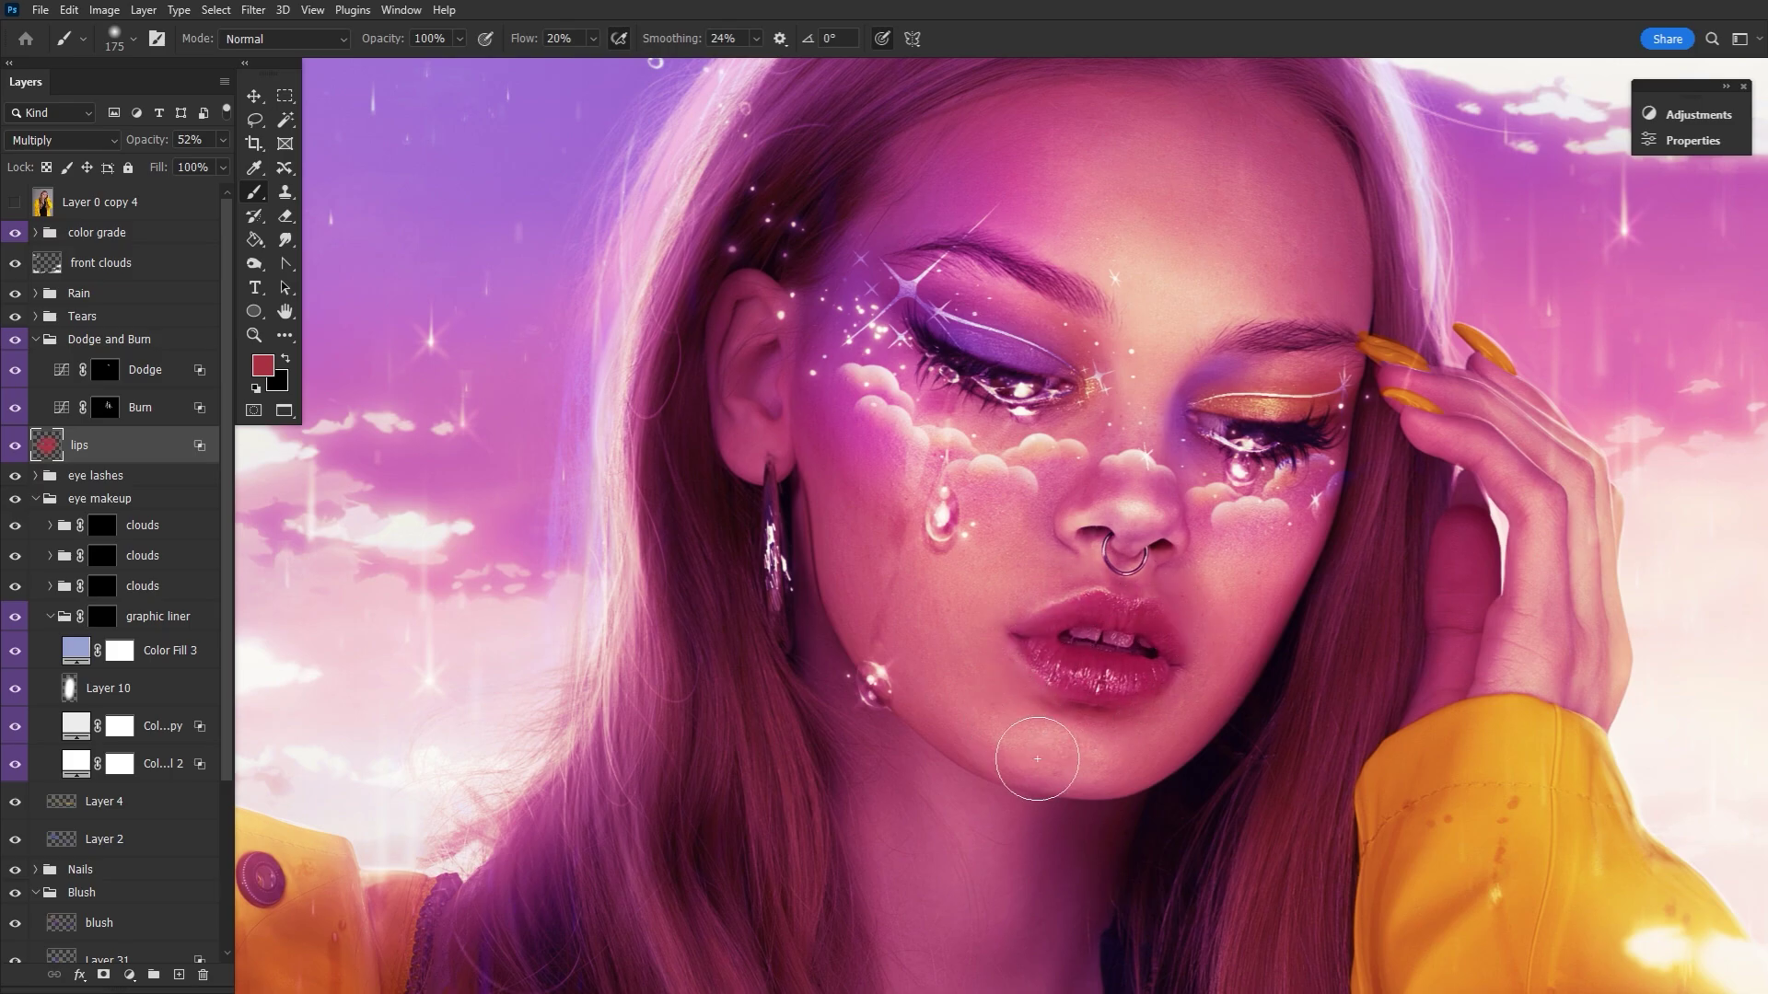
key(ctrl+z)
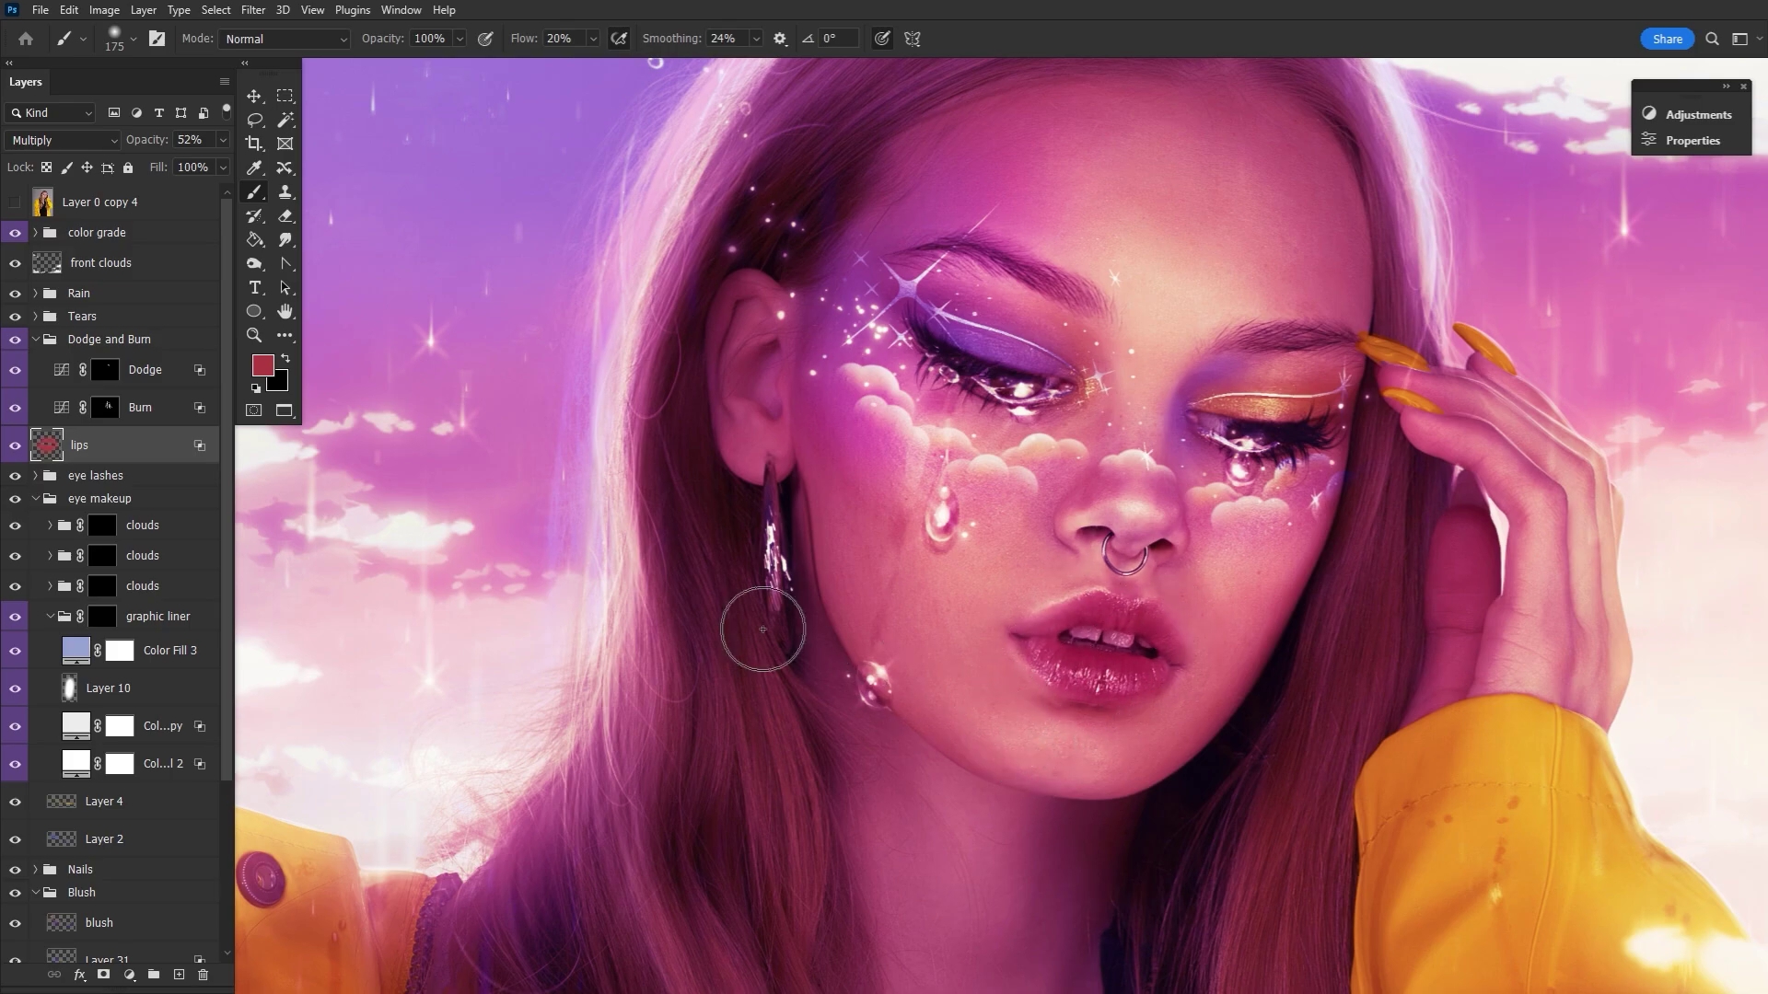
Examine the Blend If Underlying Layer settings of the Burn curves layer.
click(177, 416)
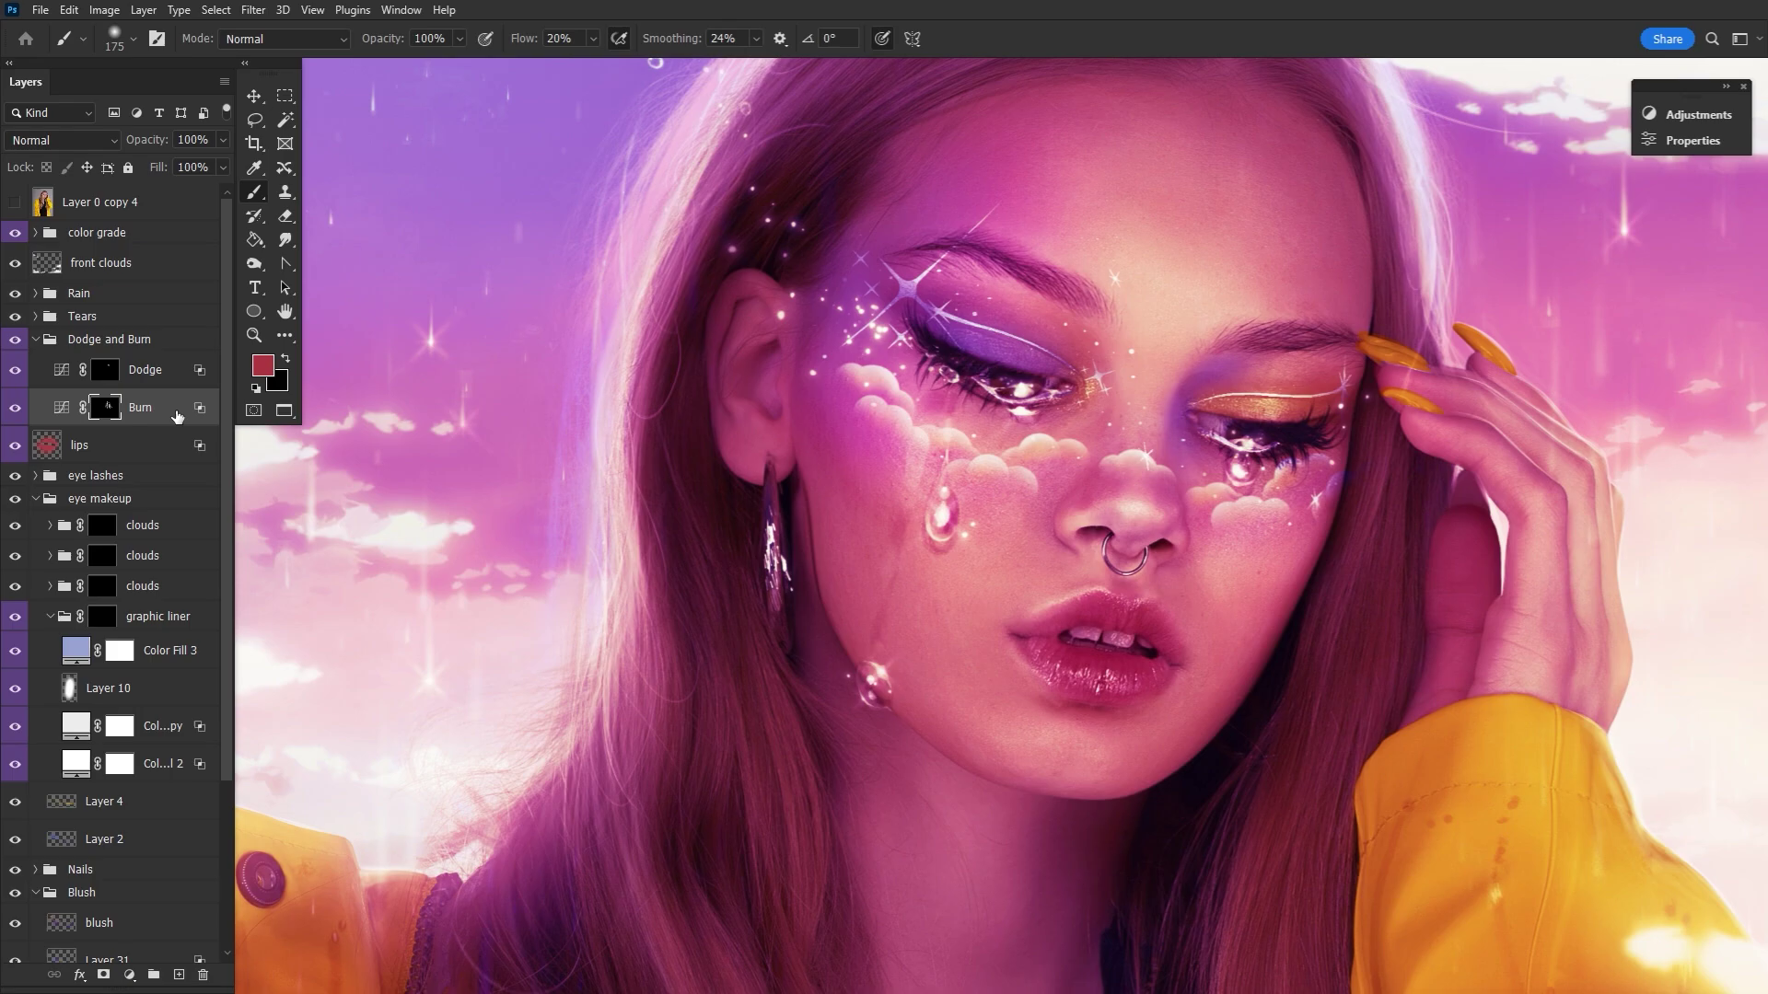
double_click(177, 416)
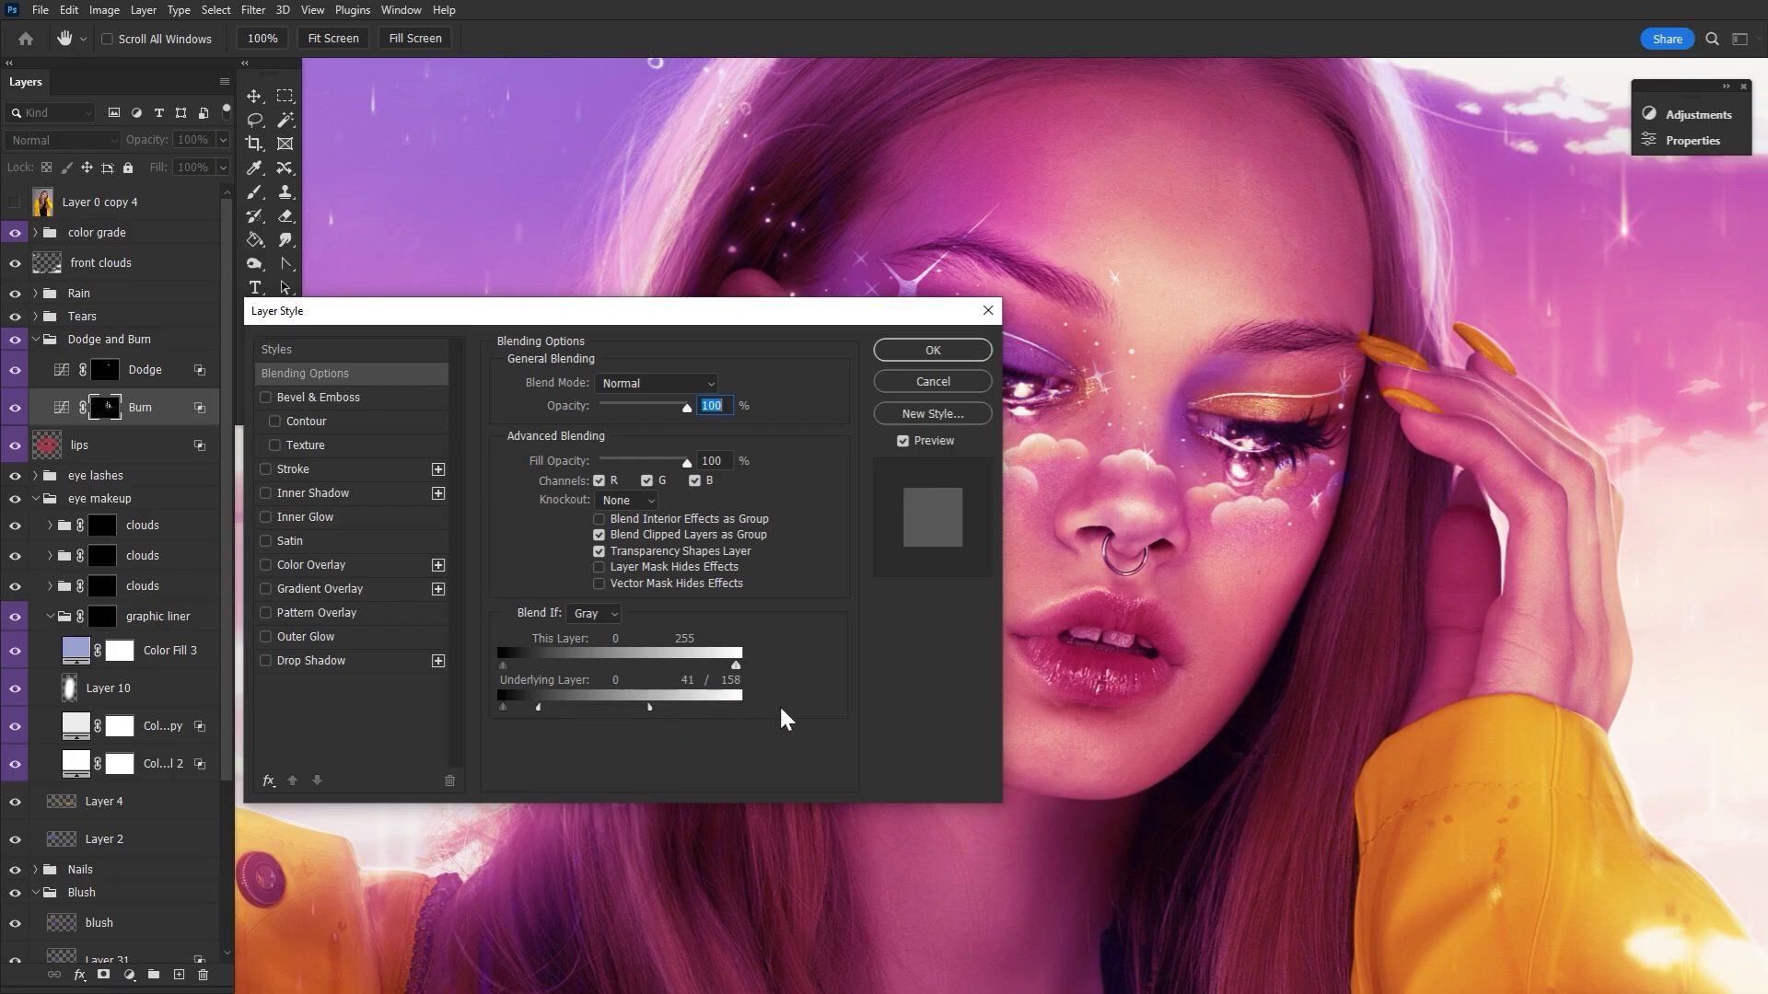
click(930, 351)
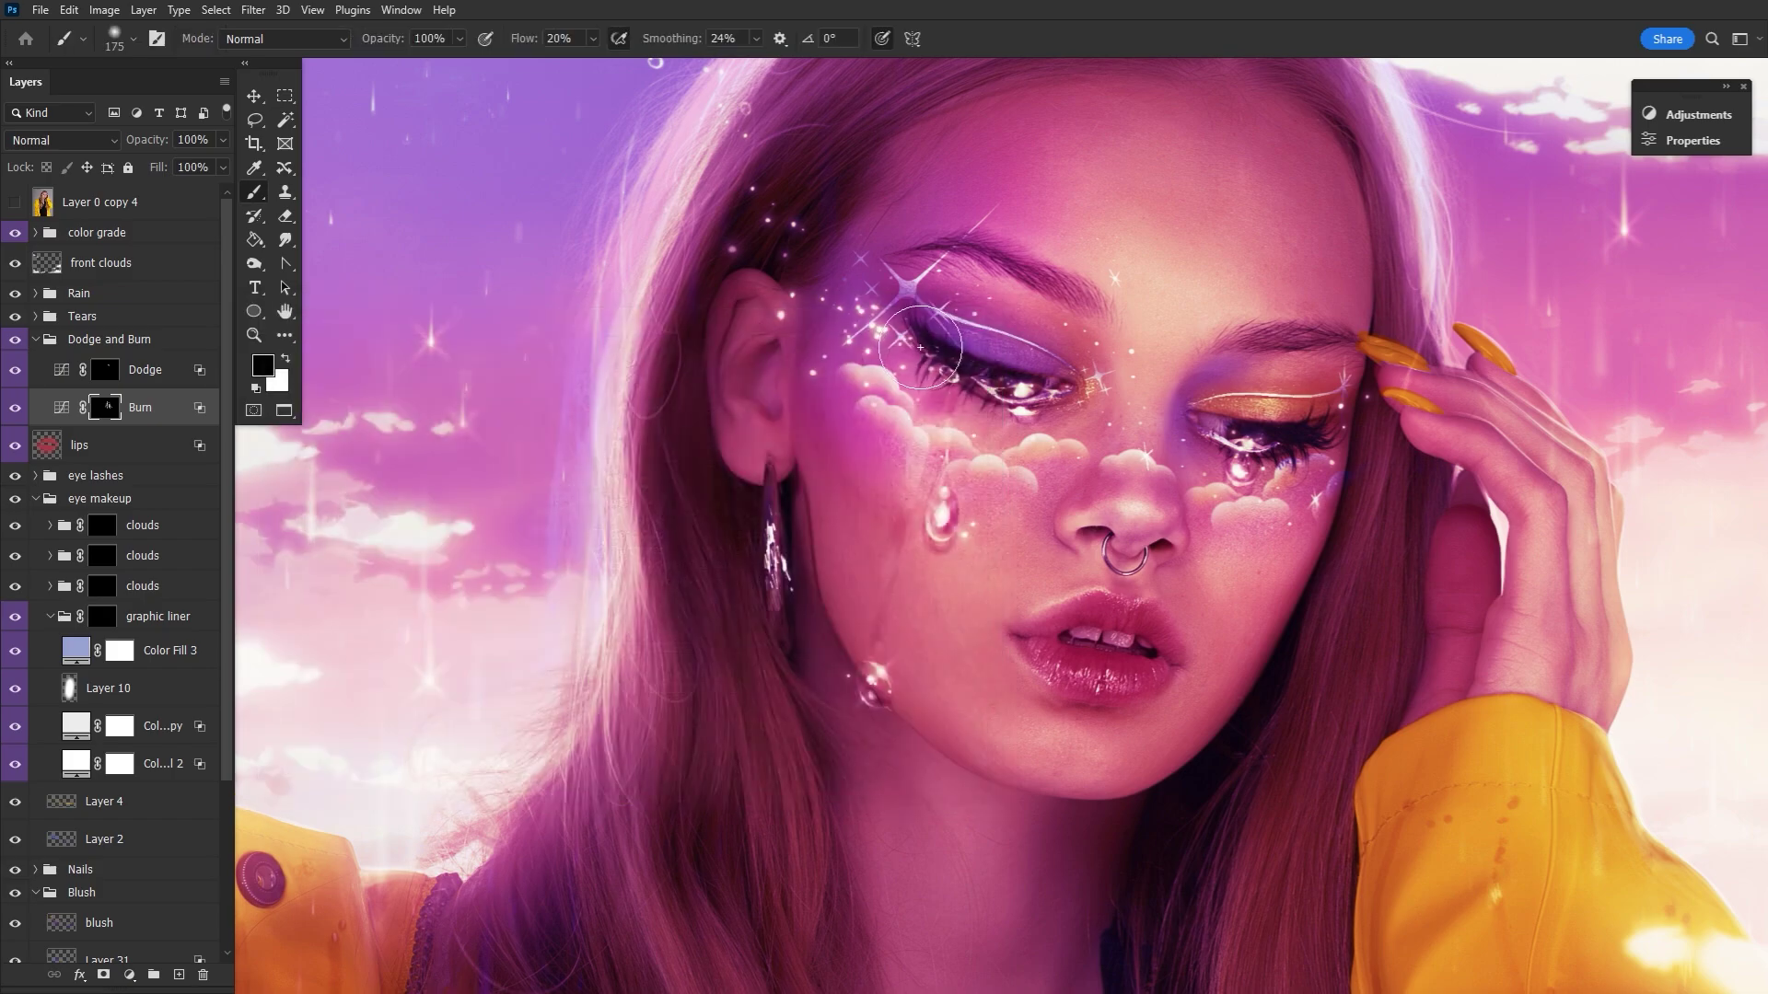
Brush white on the Dodge layer's mask over the nose, both eyelids, lips and chin, and check the Dodge and Burn group's effect.
key(x)
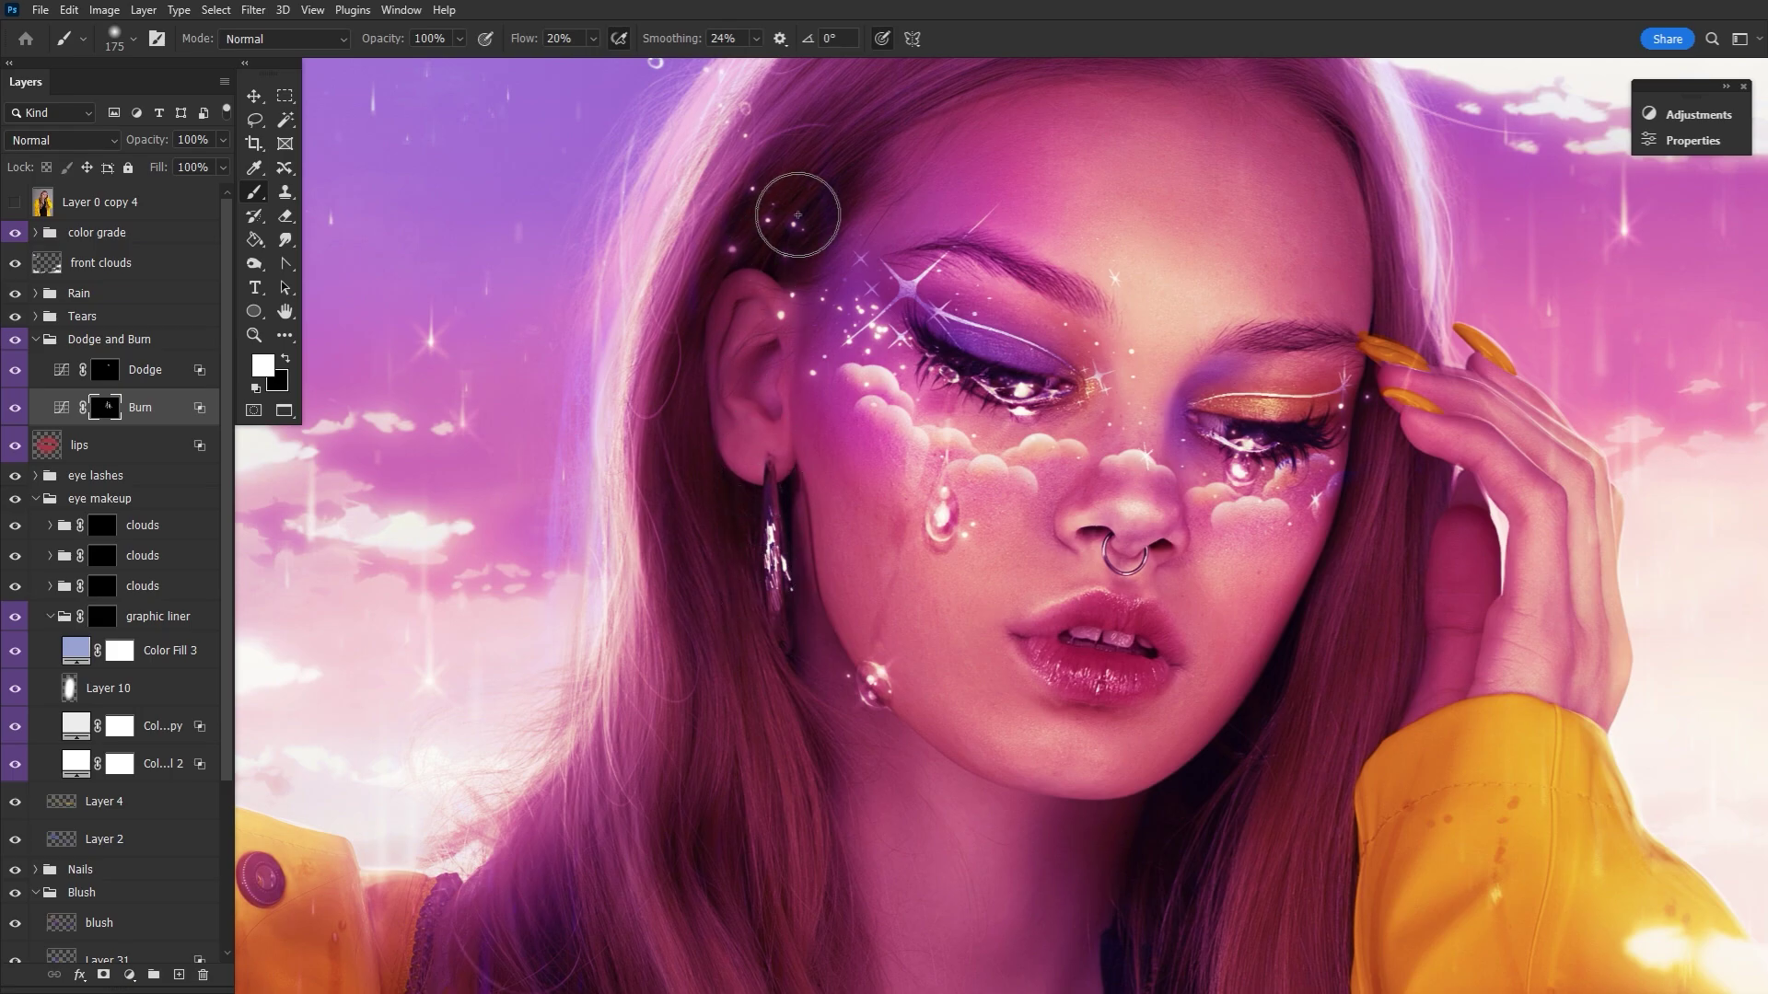
click(104, 373)
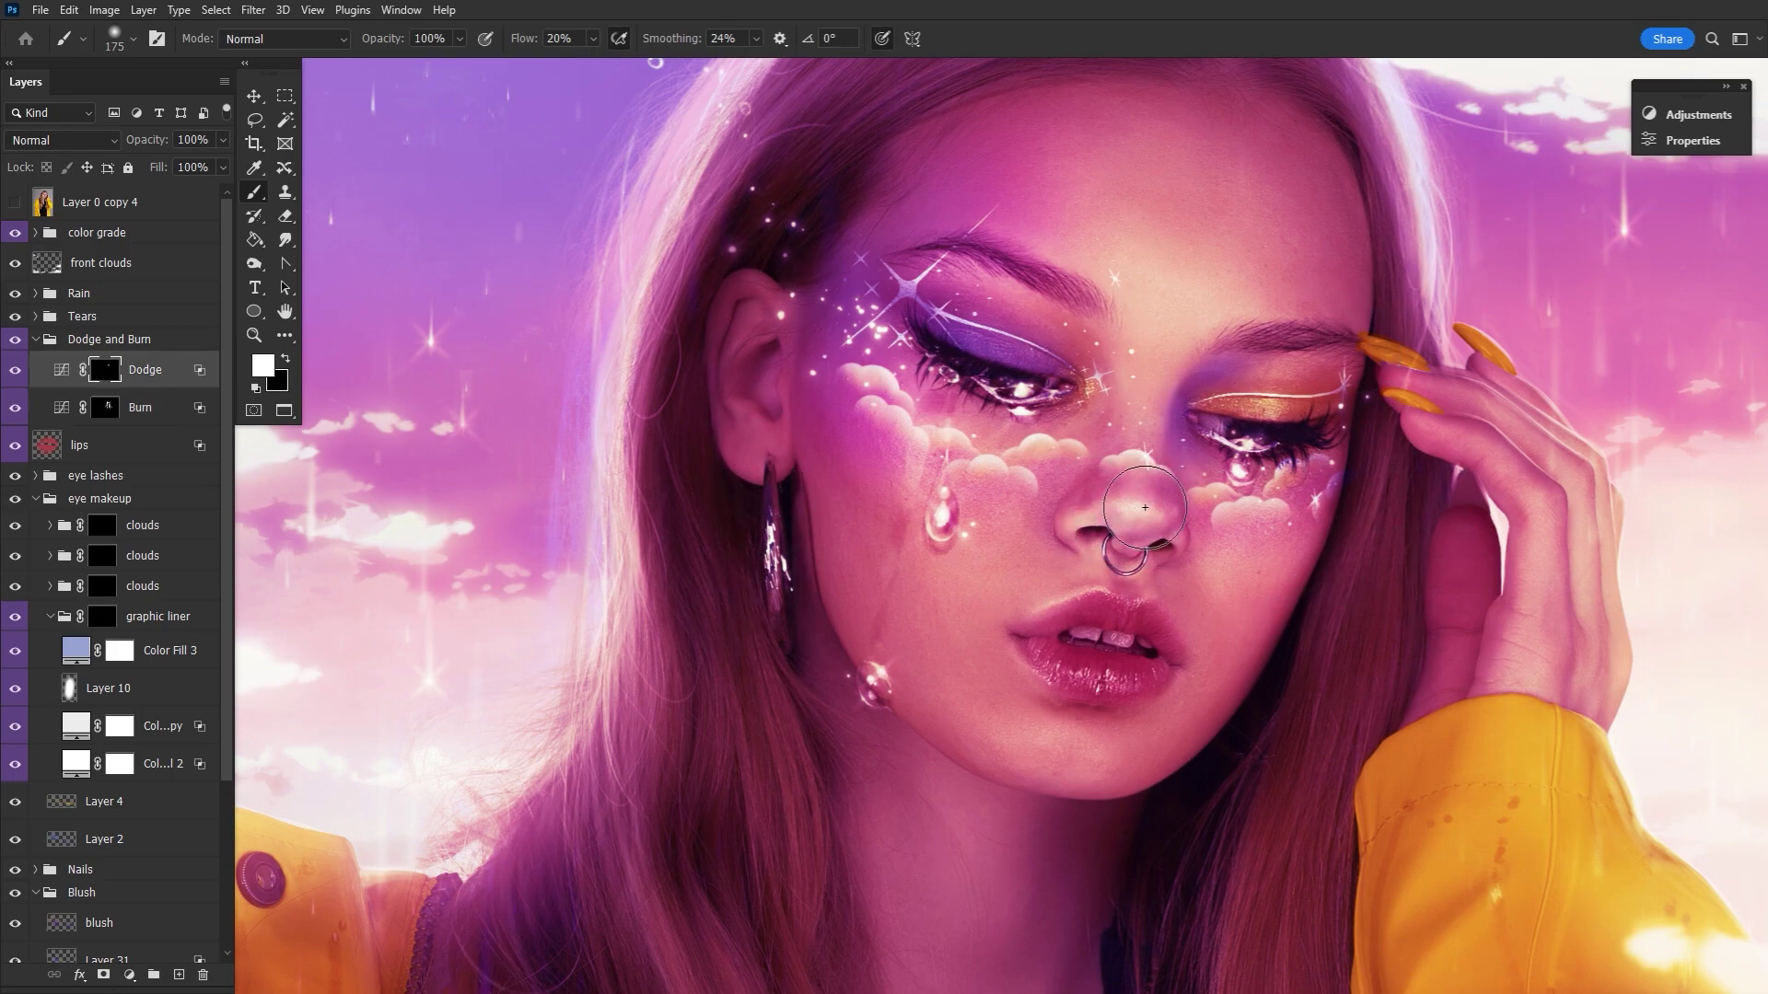
drag(1128, 502, 1164, 574)
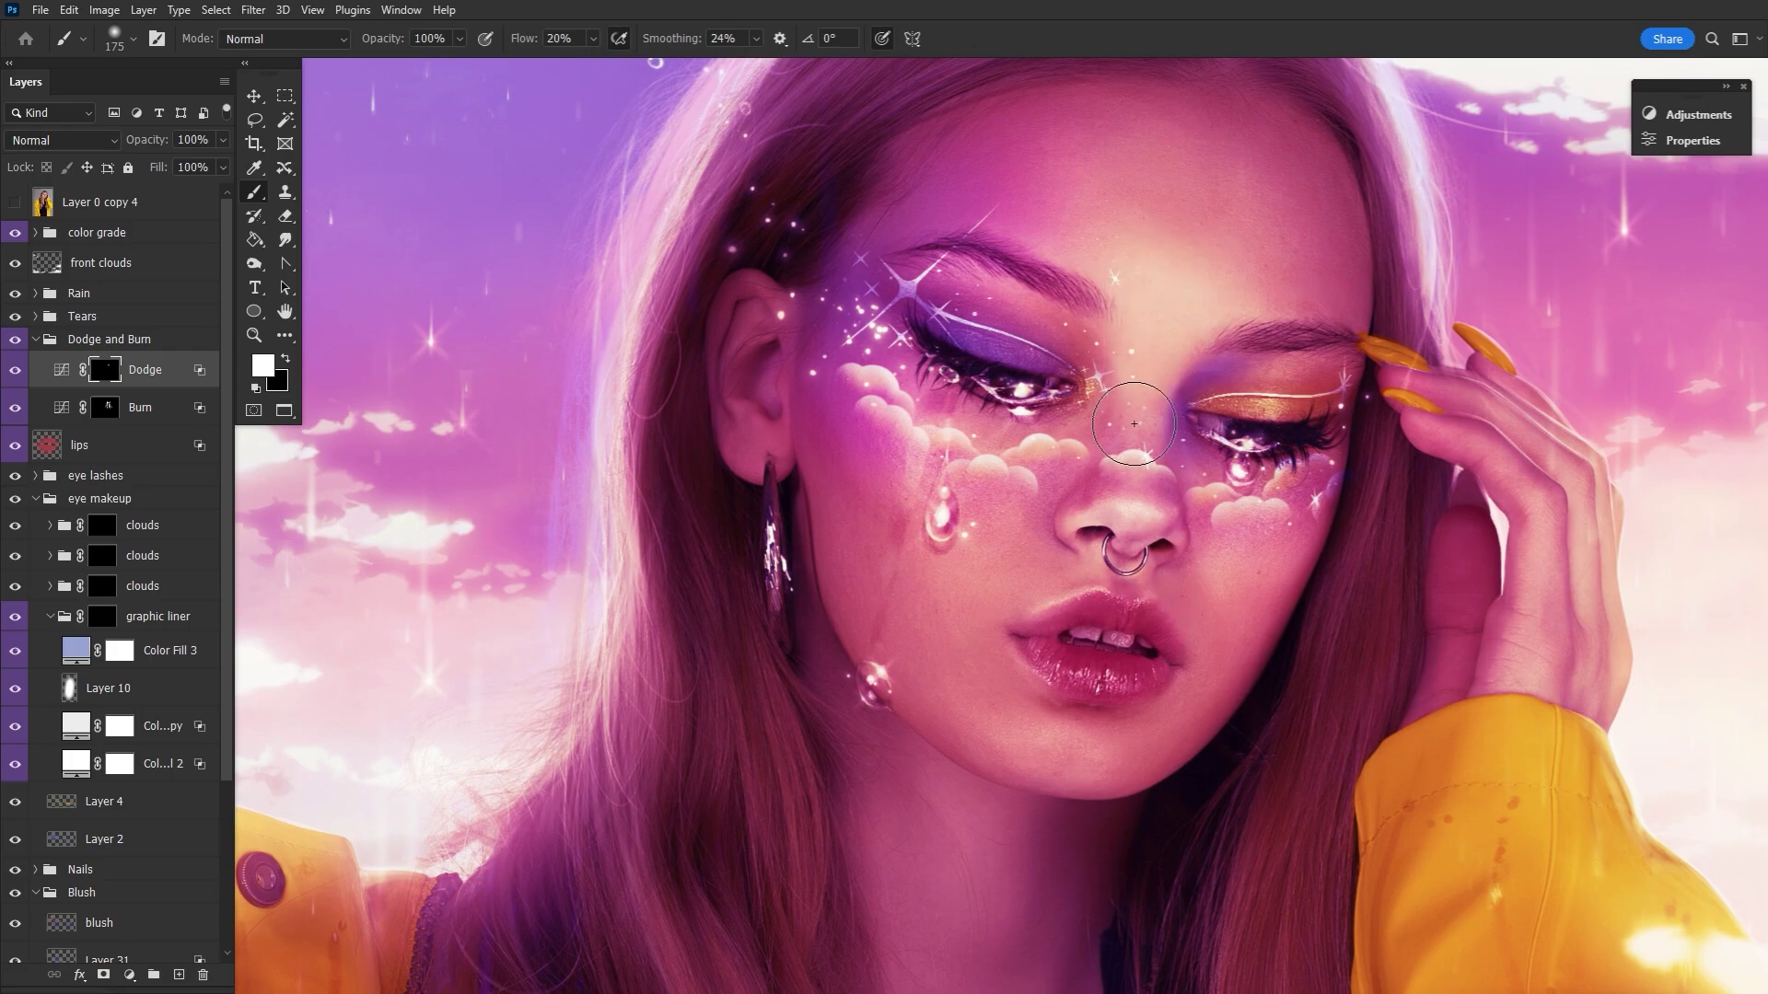
mouse_move(945, 334)
mouse_down()
mouse_move(1045, 350)
mouse_move(1082, 382)
mouse_up()
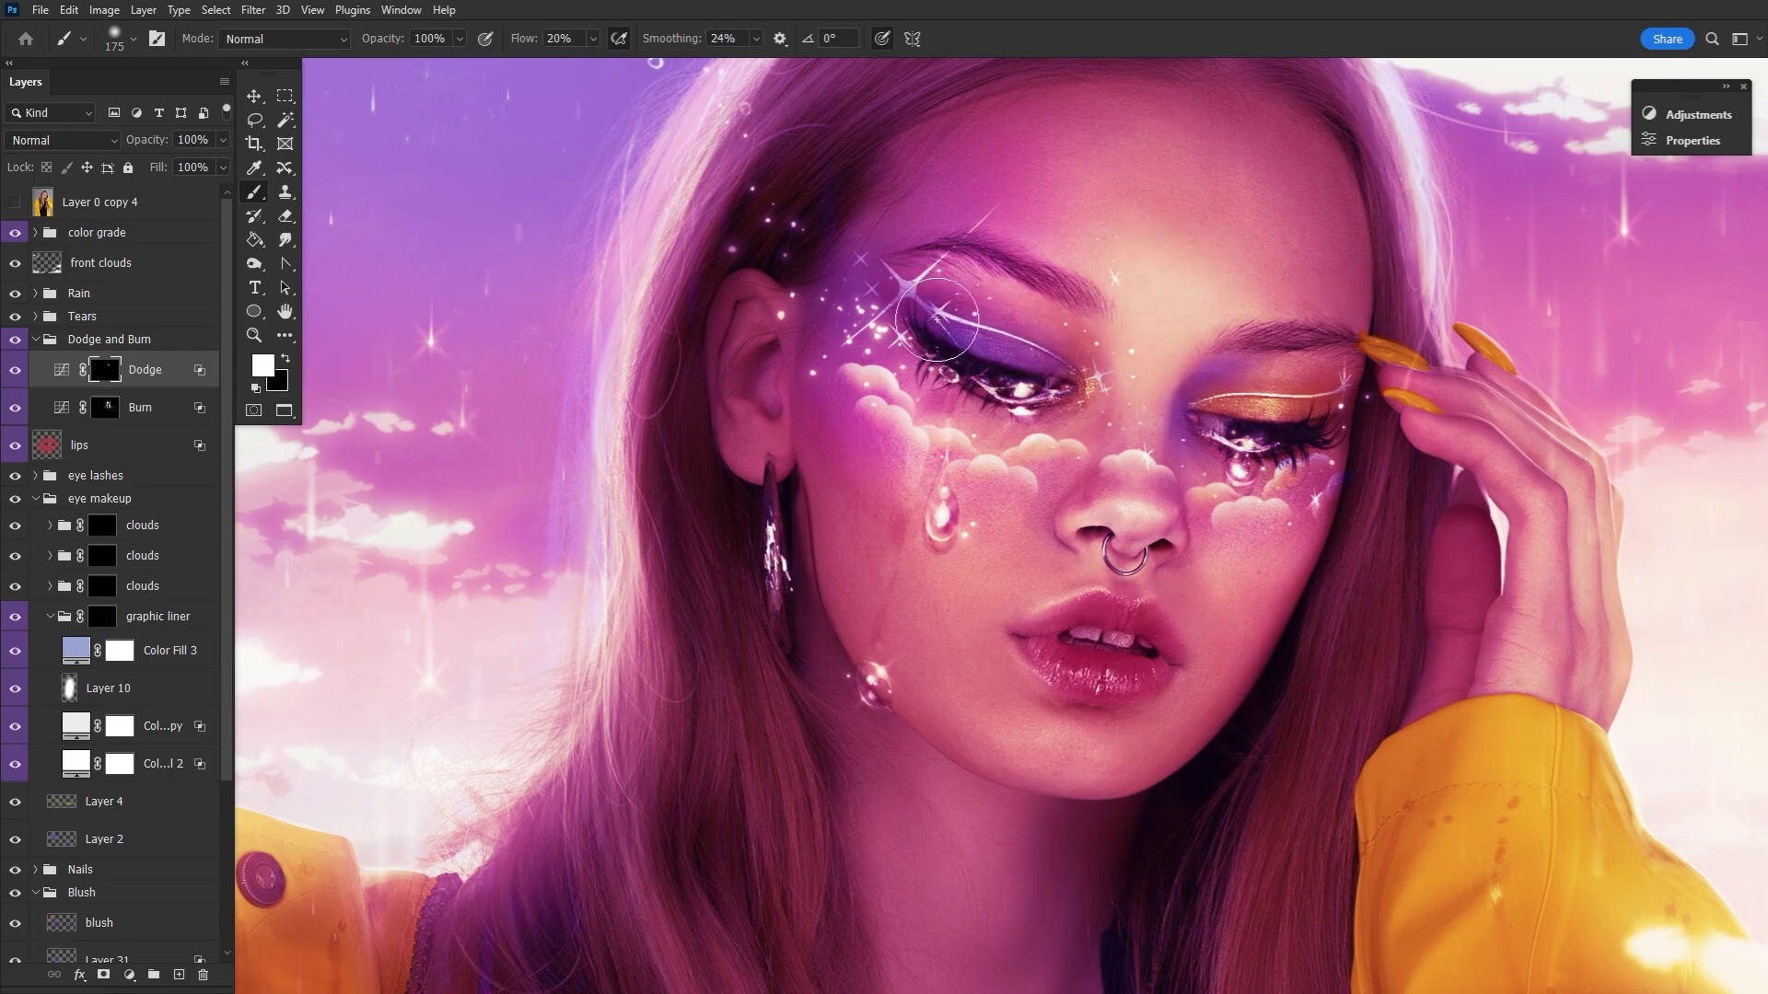
mouse_move(1253, 392)
mouse_down()
mouse_move(1290, 371)
mouse_move(1230, 414)
mouse_move(1271, 433)
mouse_up()
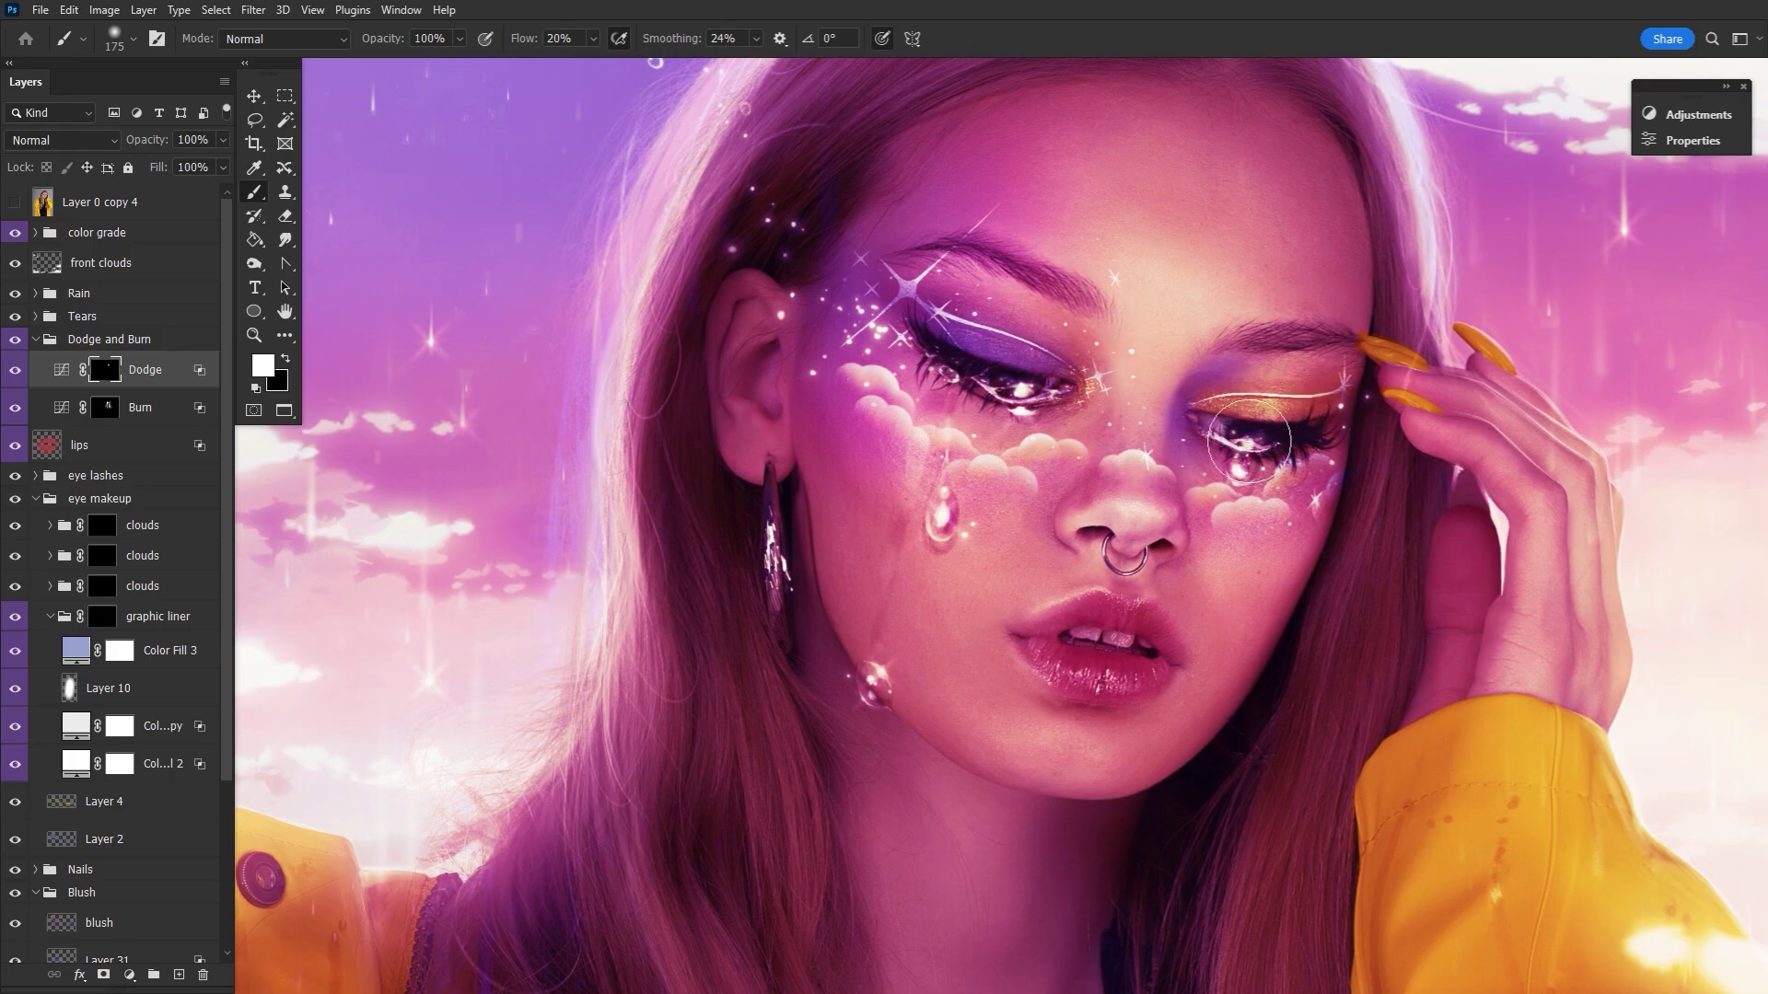
mouse_move(1145, 798)
mouse_down()
mouse_move(1098, 664)
mouse_move(1134, 681)
mouse_move(1070, 681)
mouse_move(1104, 670)
mouse_move(1098, 691)
mouse_move(1037, 599)
mouse_move(1103, 589)
mouse_move(1106, 509)
mouse_move(1128, 621)
mouse_up()
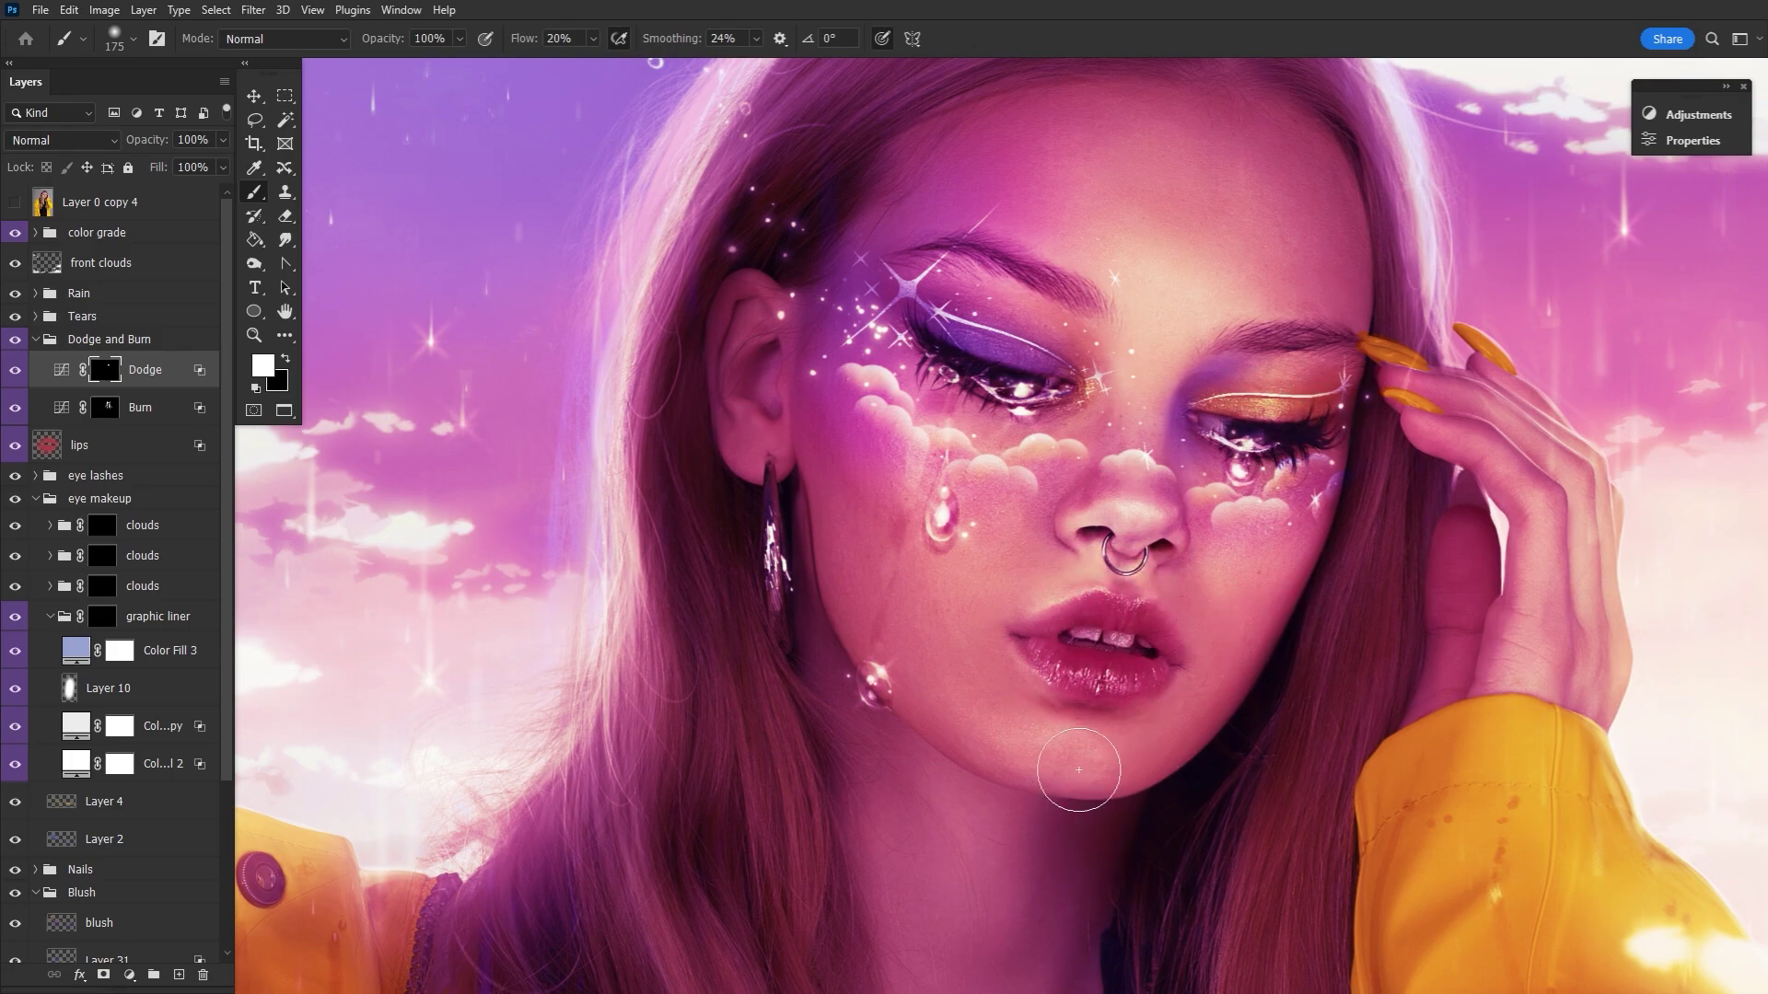
click(15, 339)
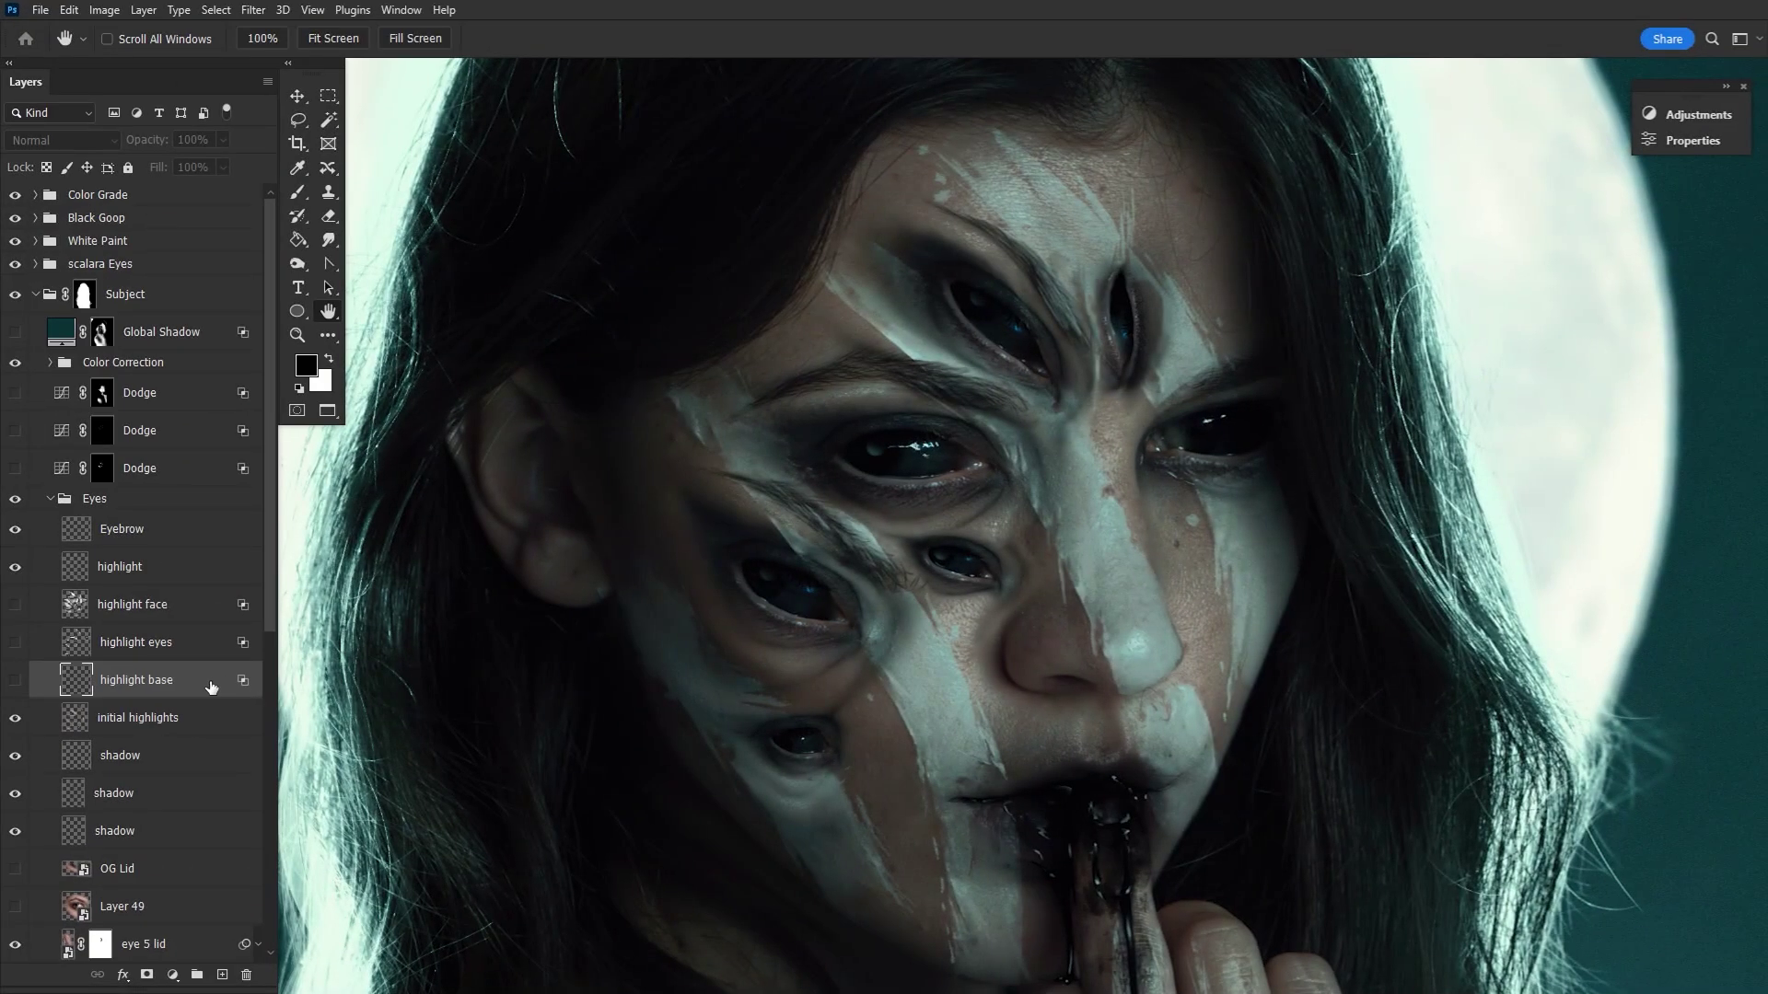
Show the highlight base and highlight eyes layers in the multi-eyed portrait and examine the Blend If settings of highlight eyes.
click(14, 680)
click(15, 643)
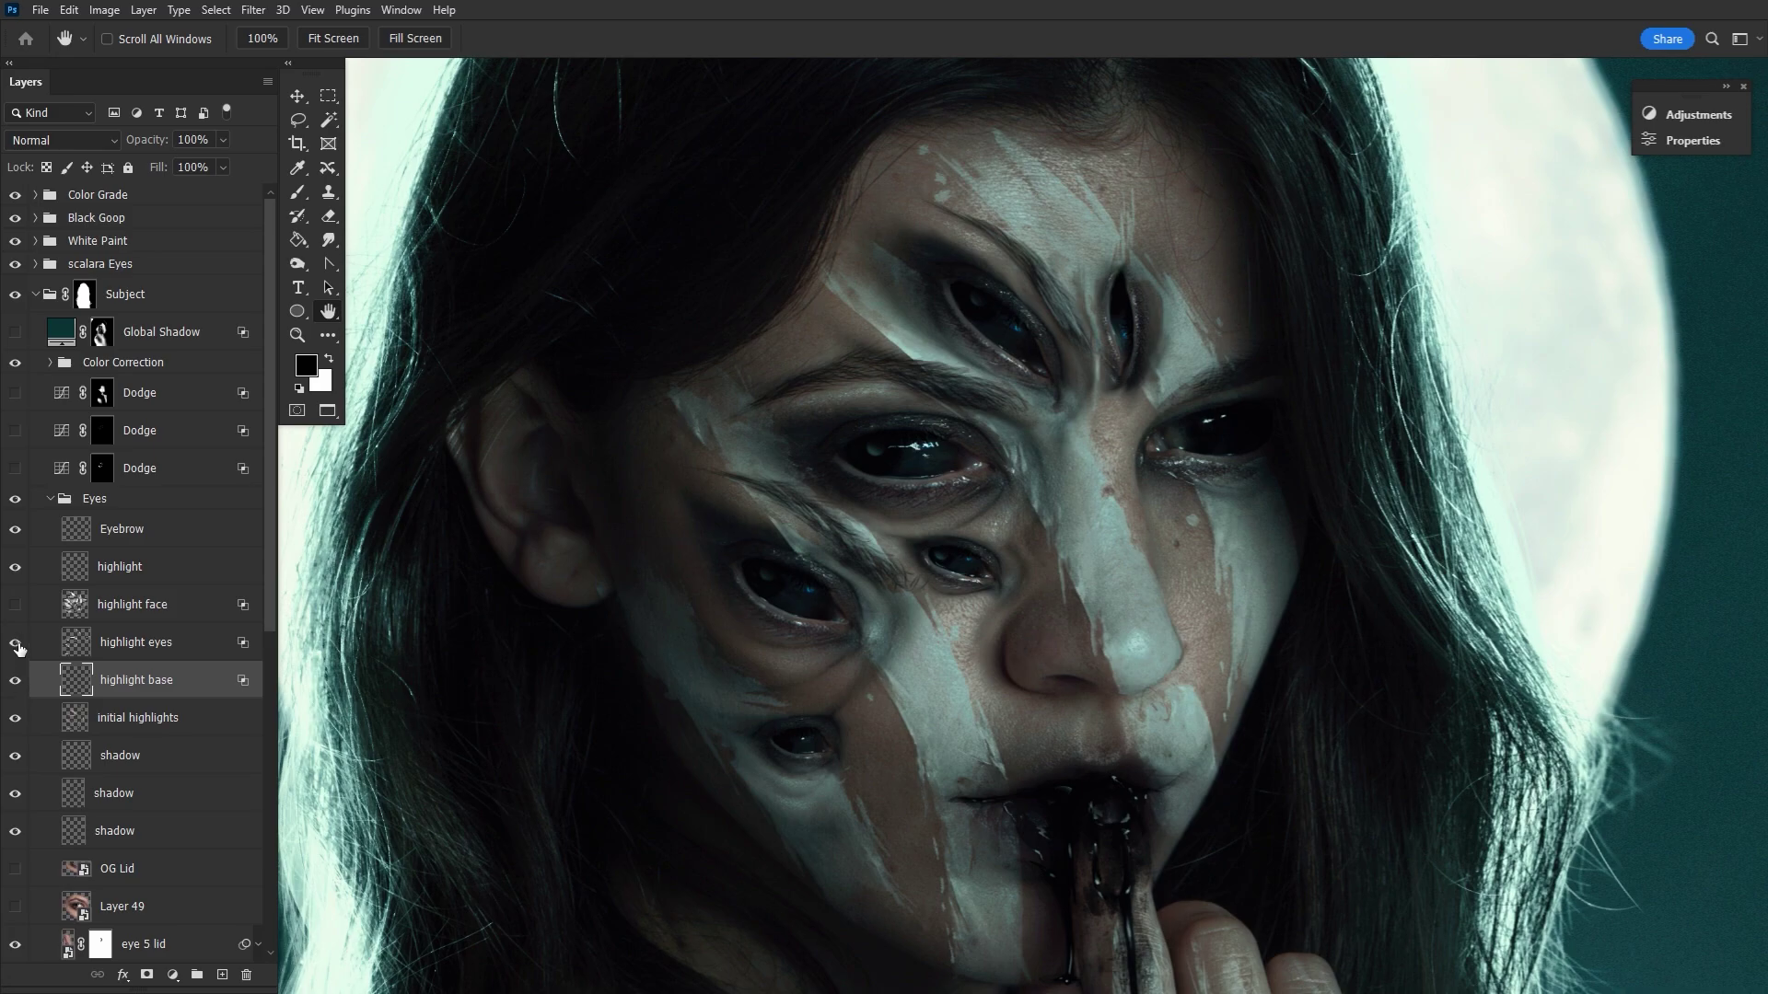
double_click(244, 645)
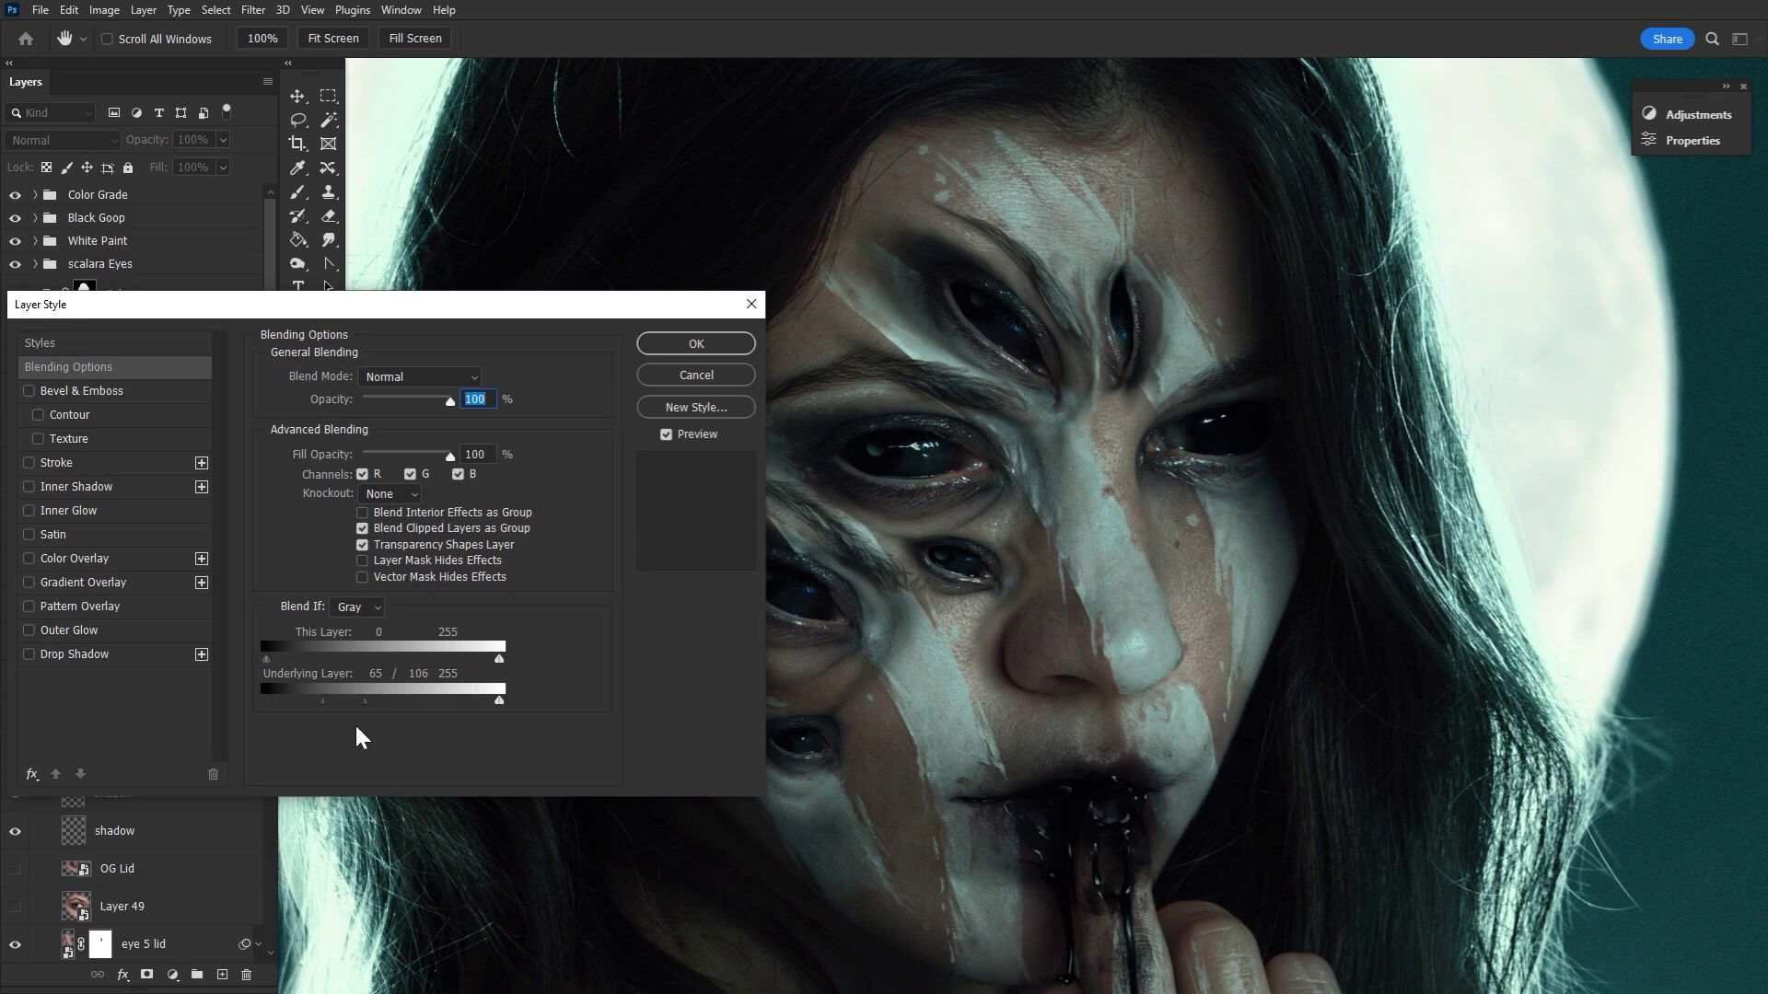
click(692, 348)
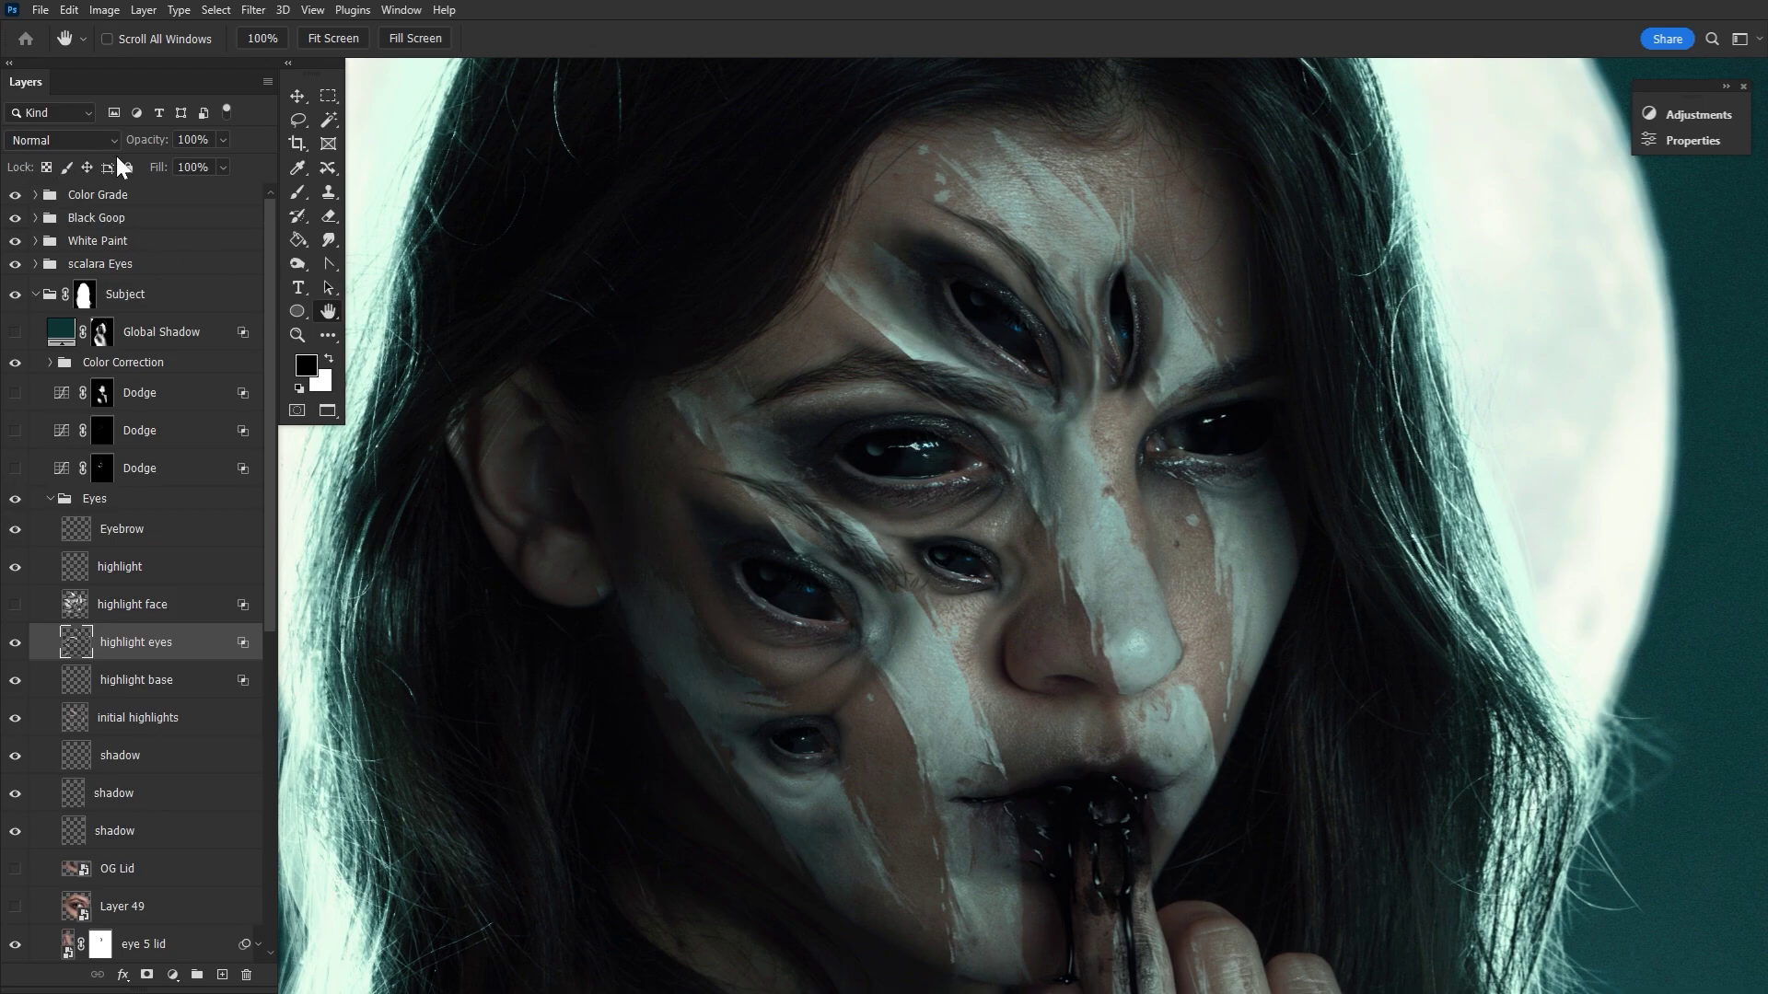
Show the highlight face layer and examine its Blend If Underlying Layer settings.
click(14, 606)
click(106, 609)
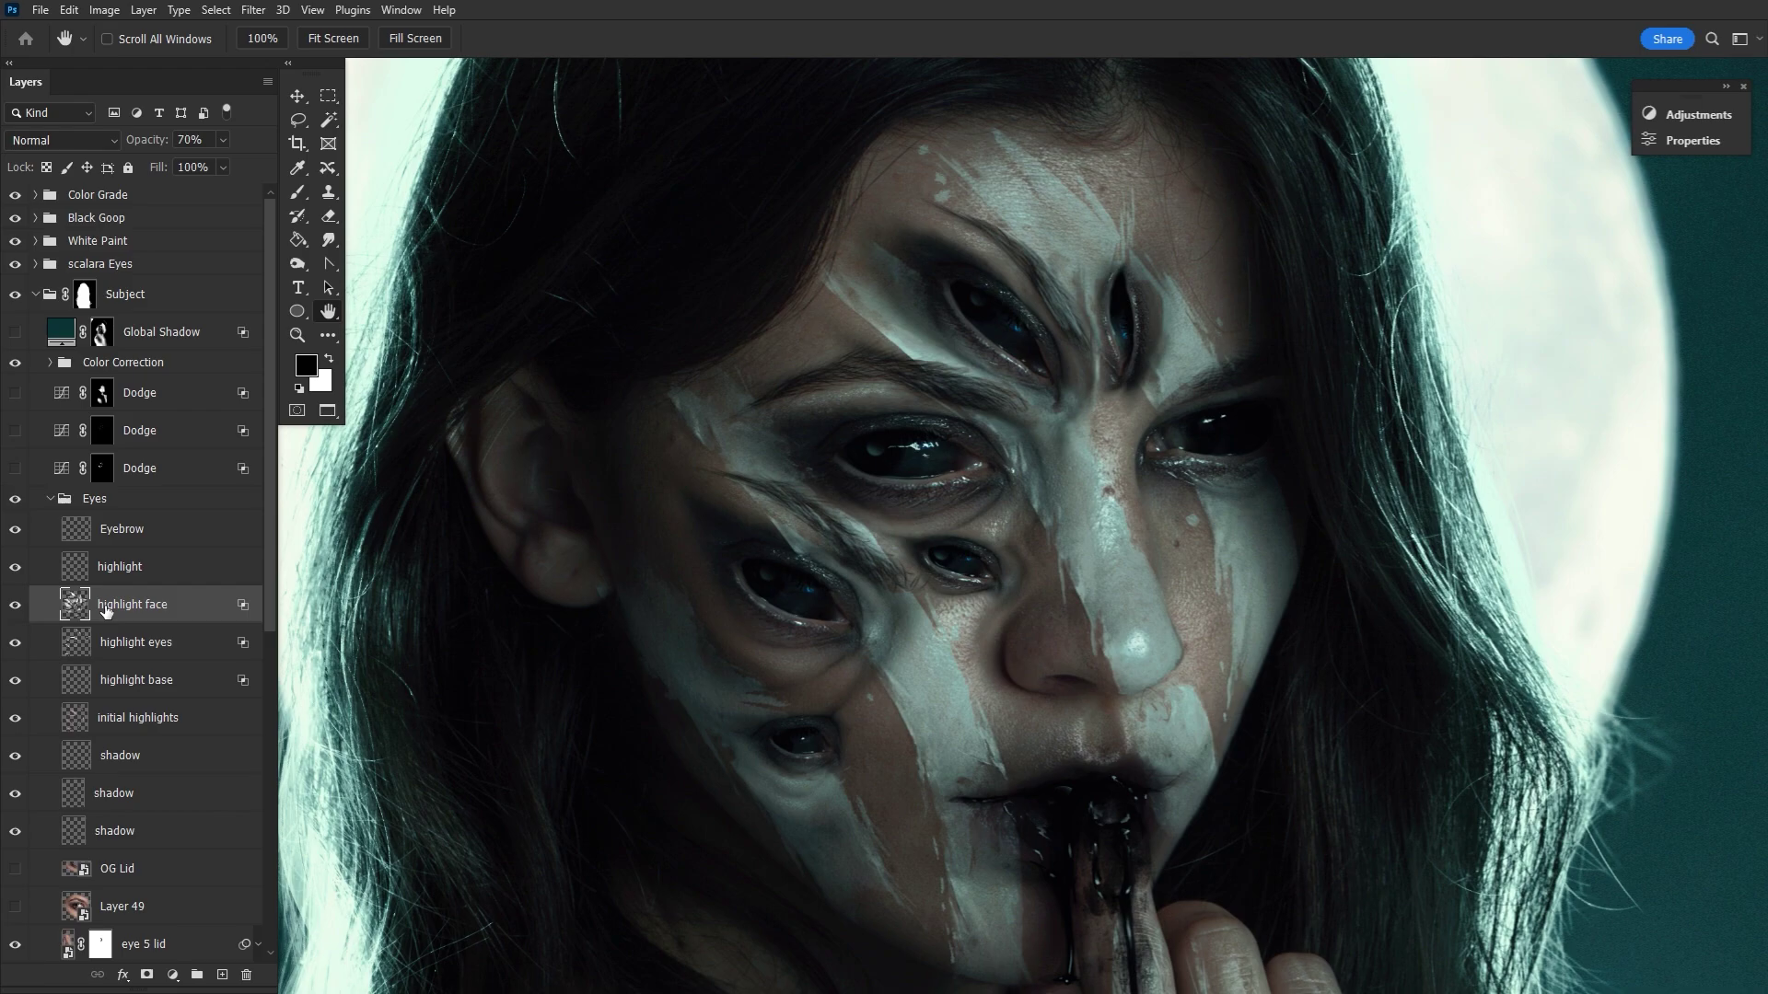
double_click(241, 609)
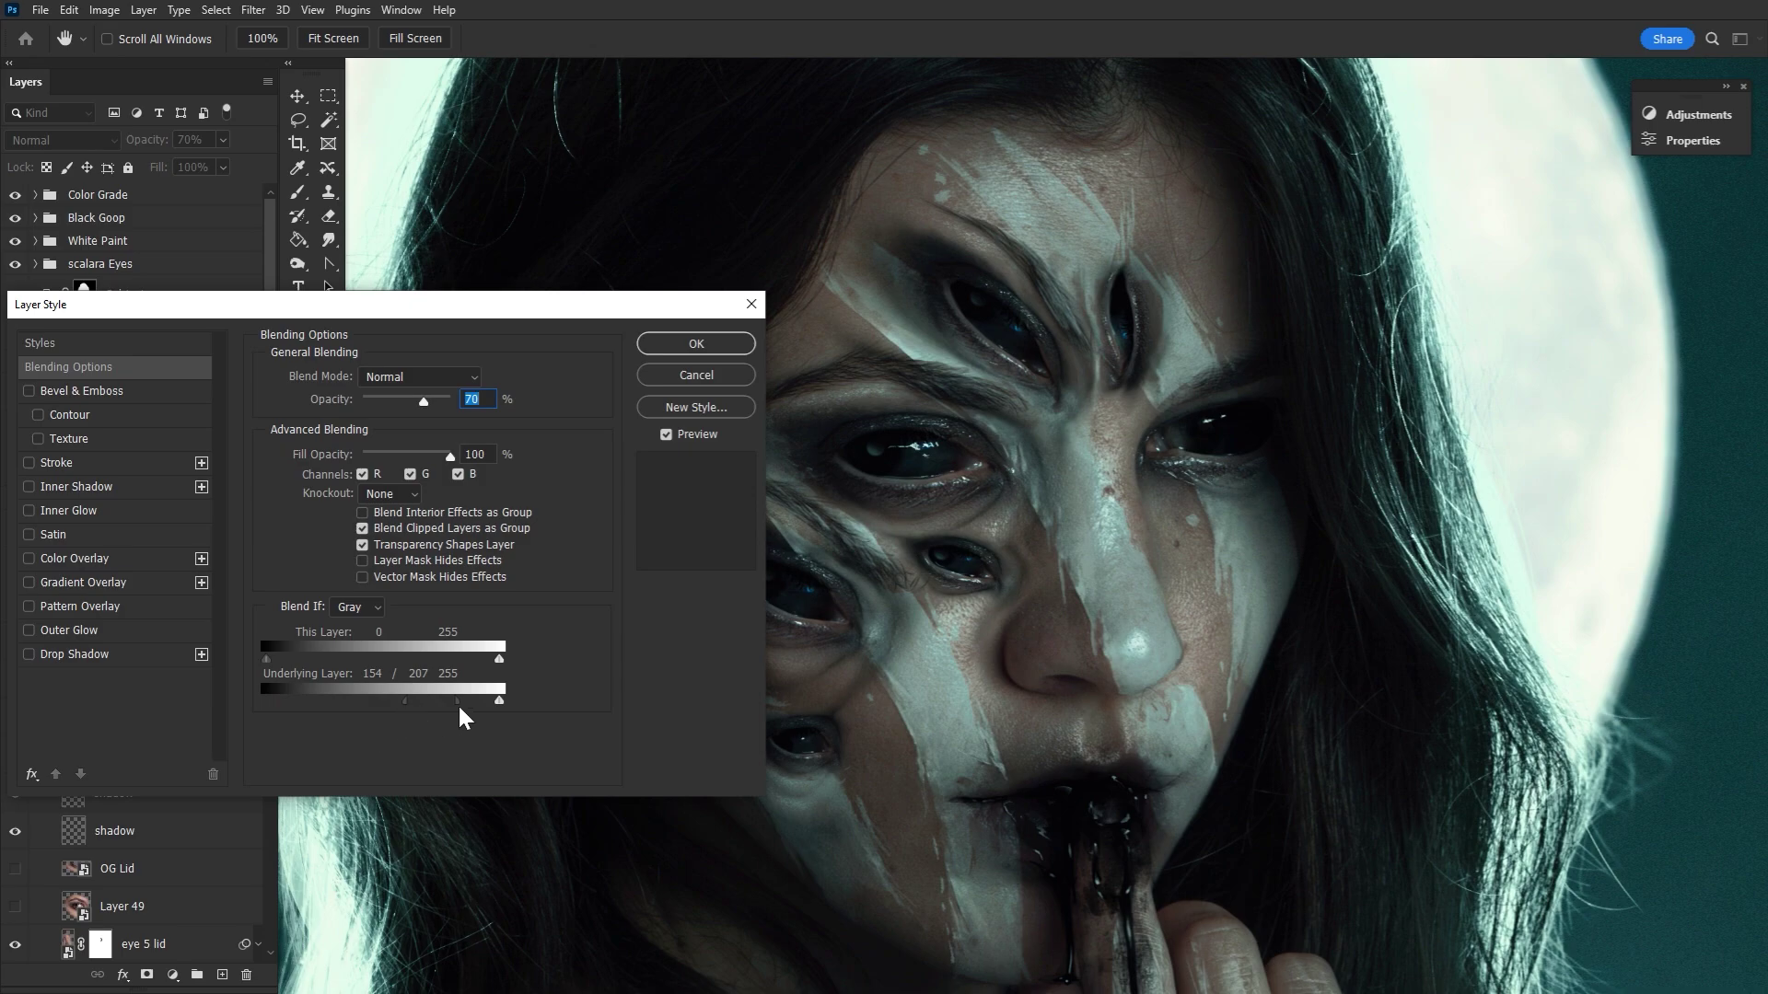
click(697, 345)
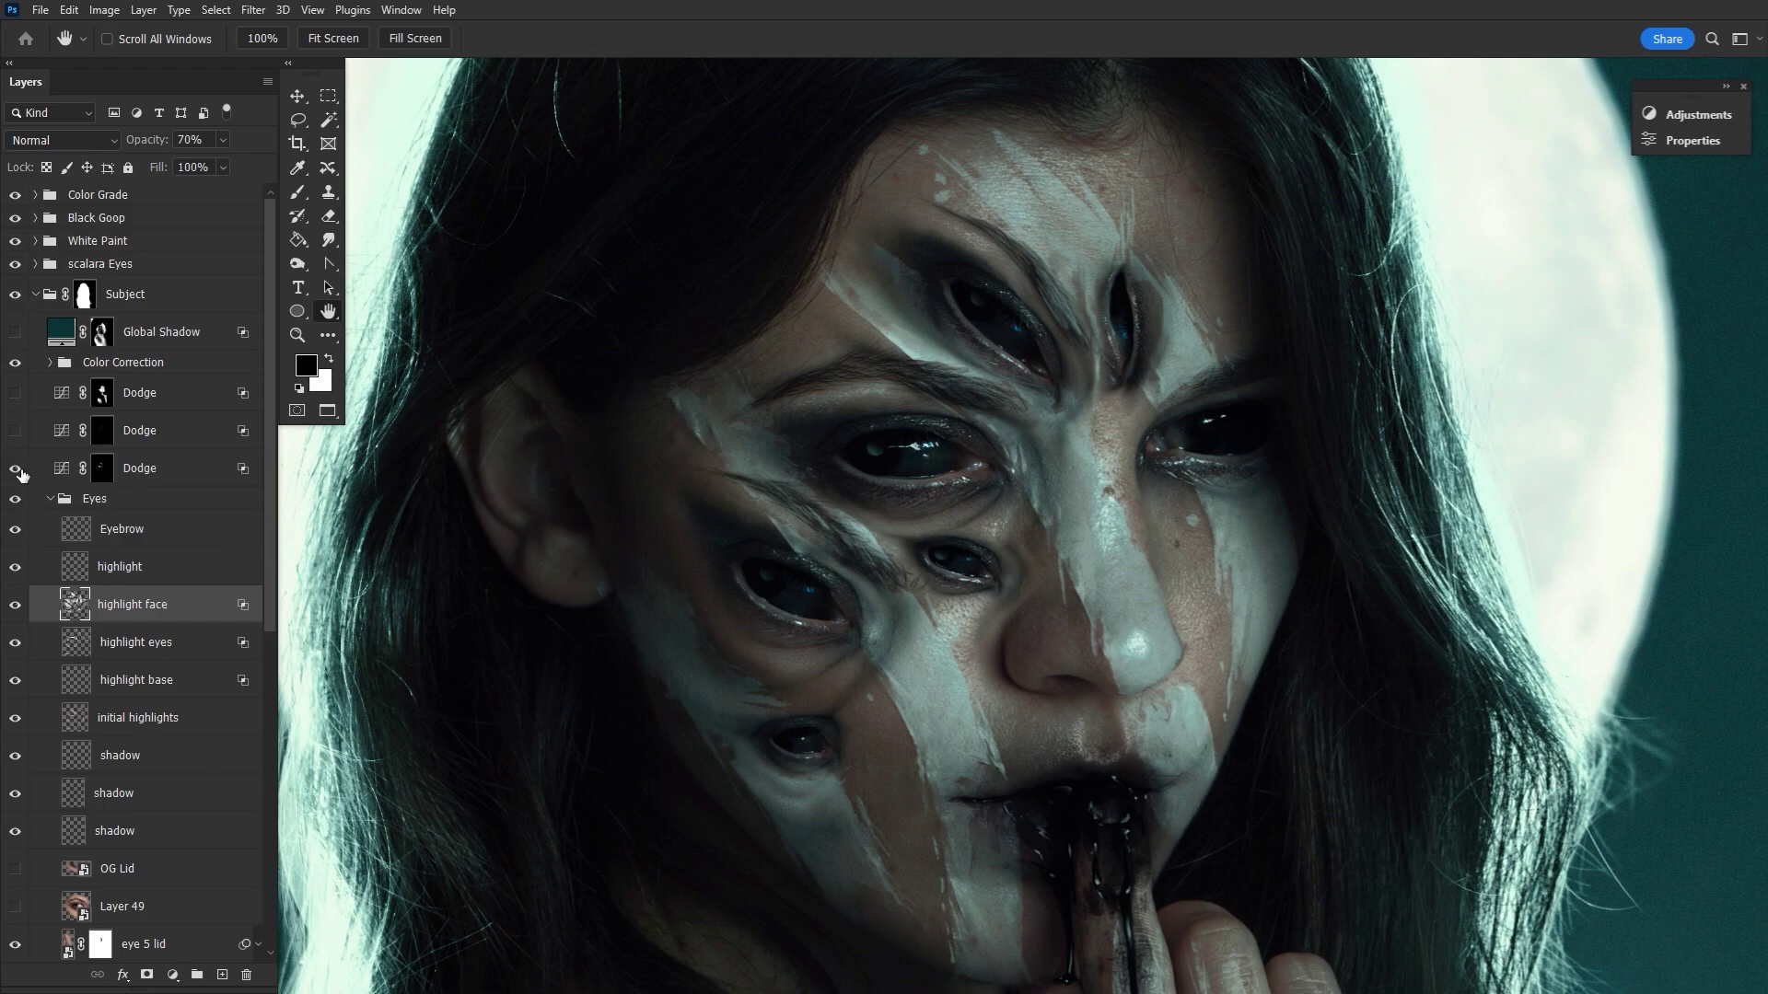
Show the lowest Dodge layer, just above the Eyes group, and examine its enlarged curve and Blend If settings.
click(60, 474)
key(x)
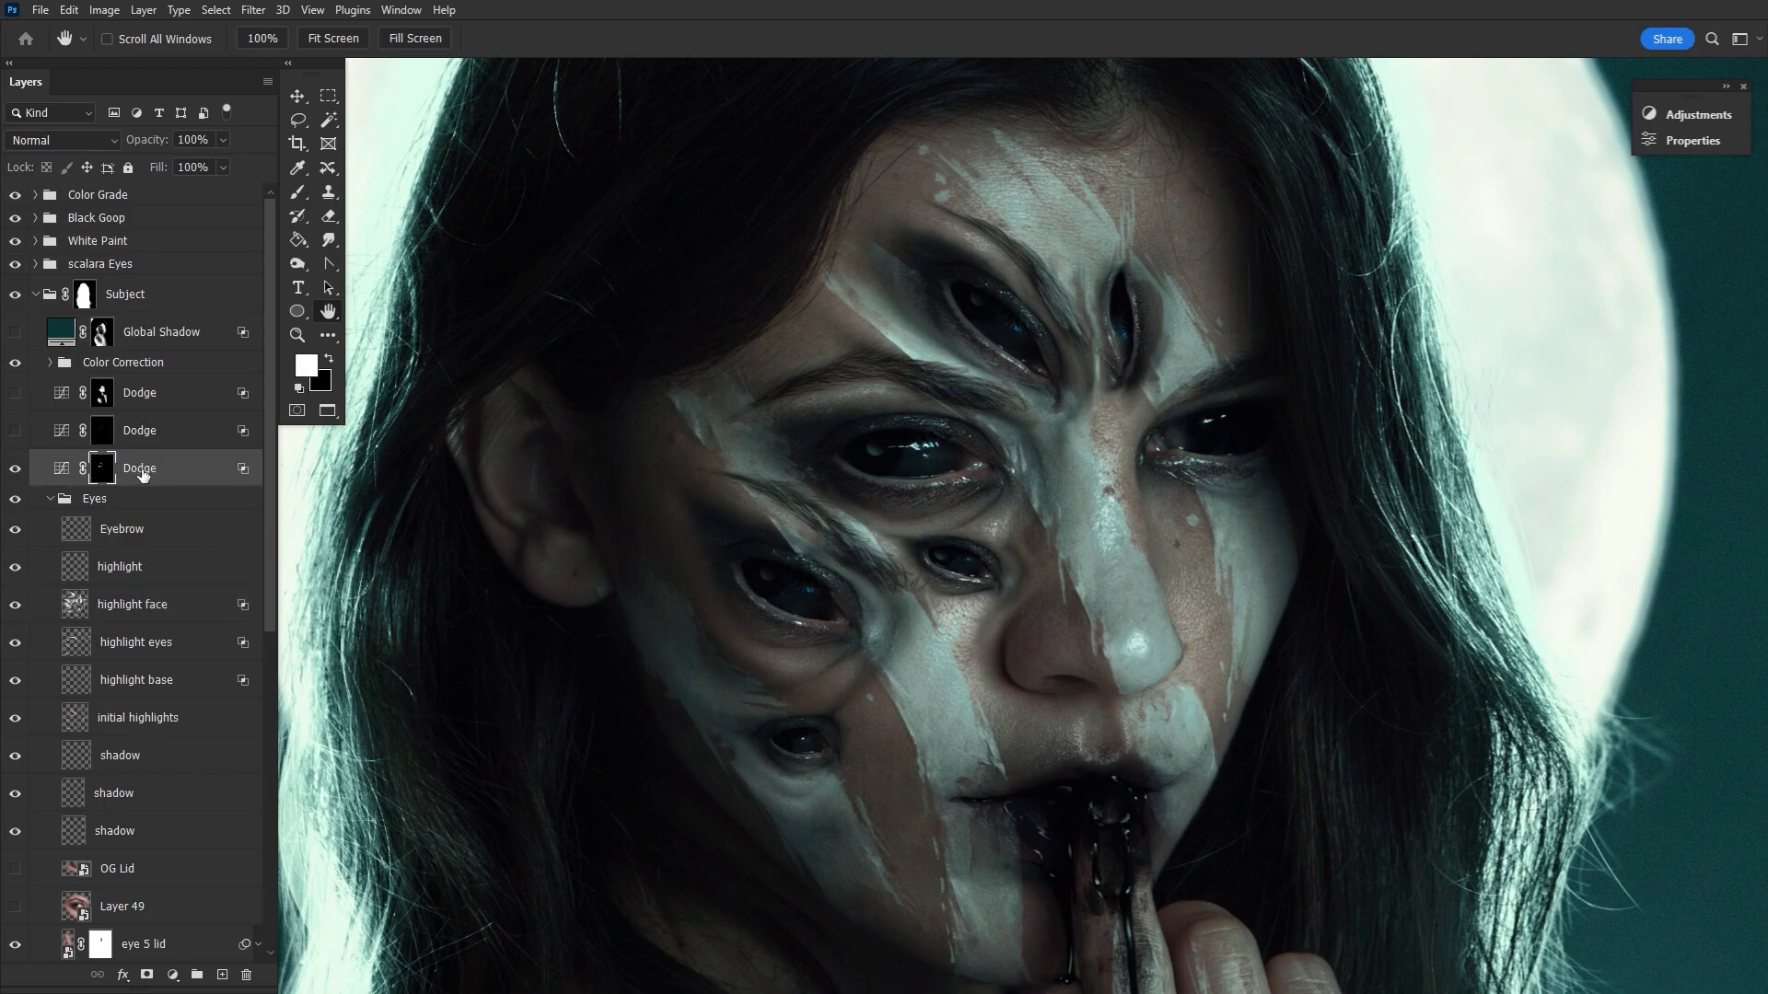
double_click(60, 472)
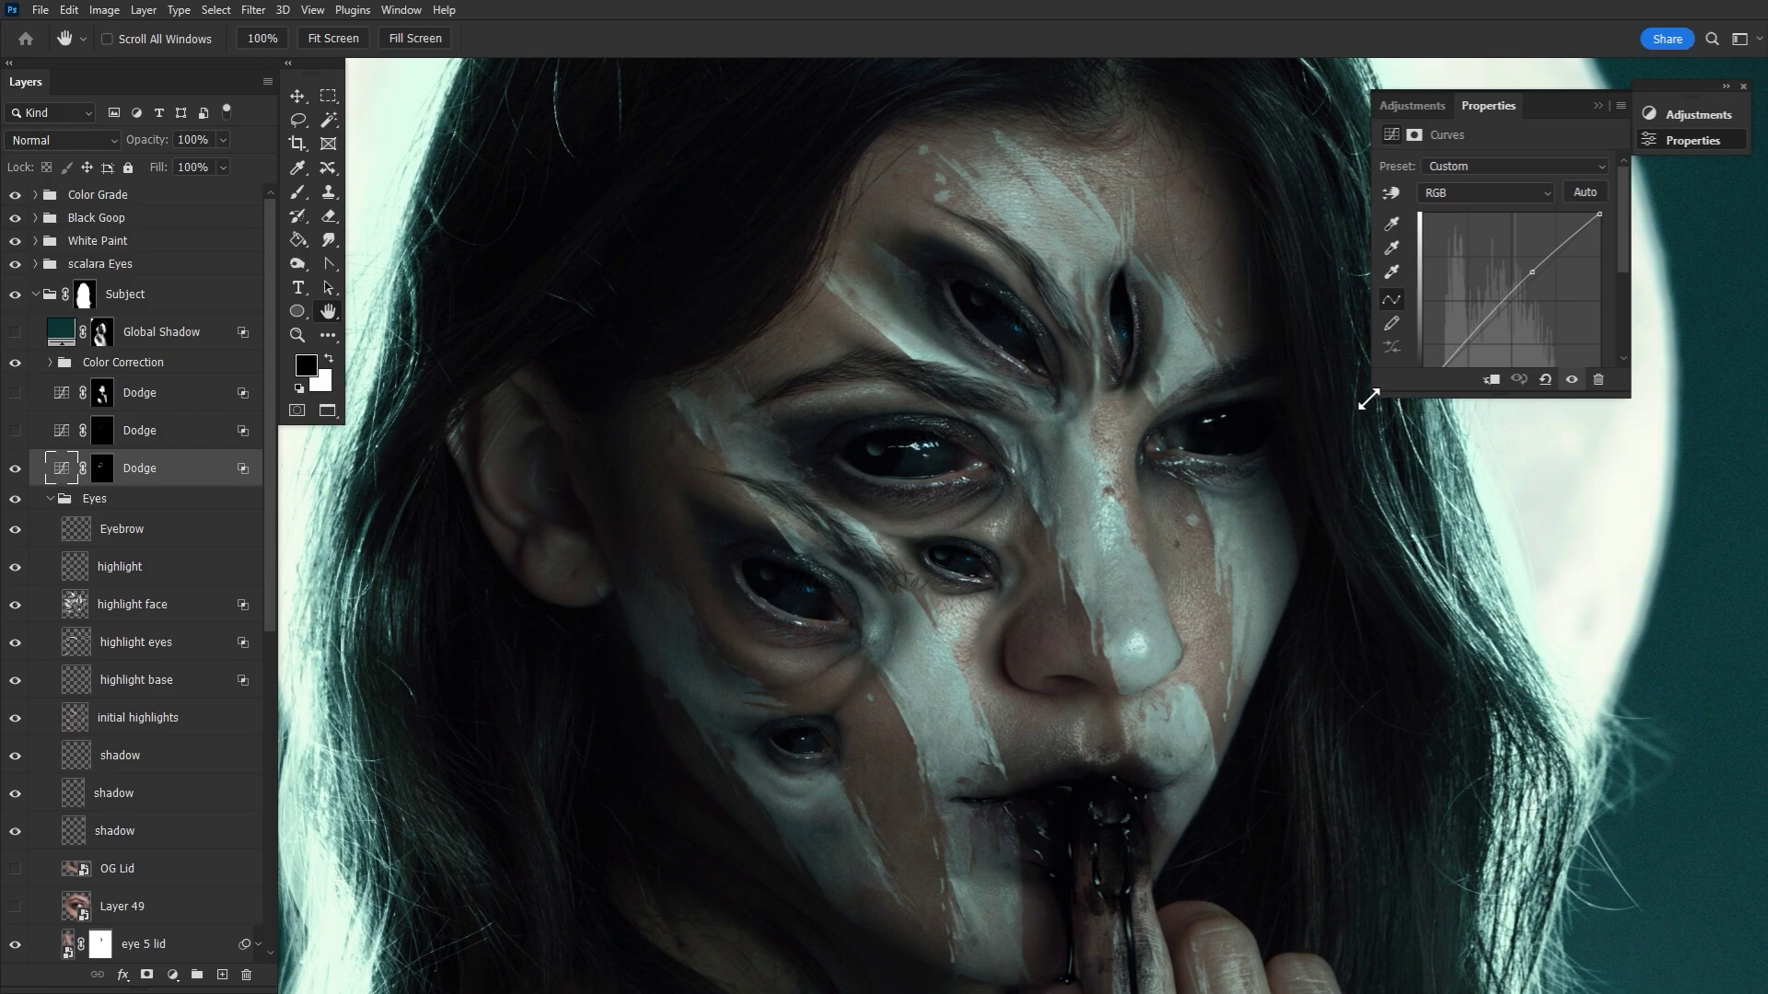
drag(1371, 398, 1270, 529)
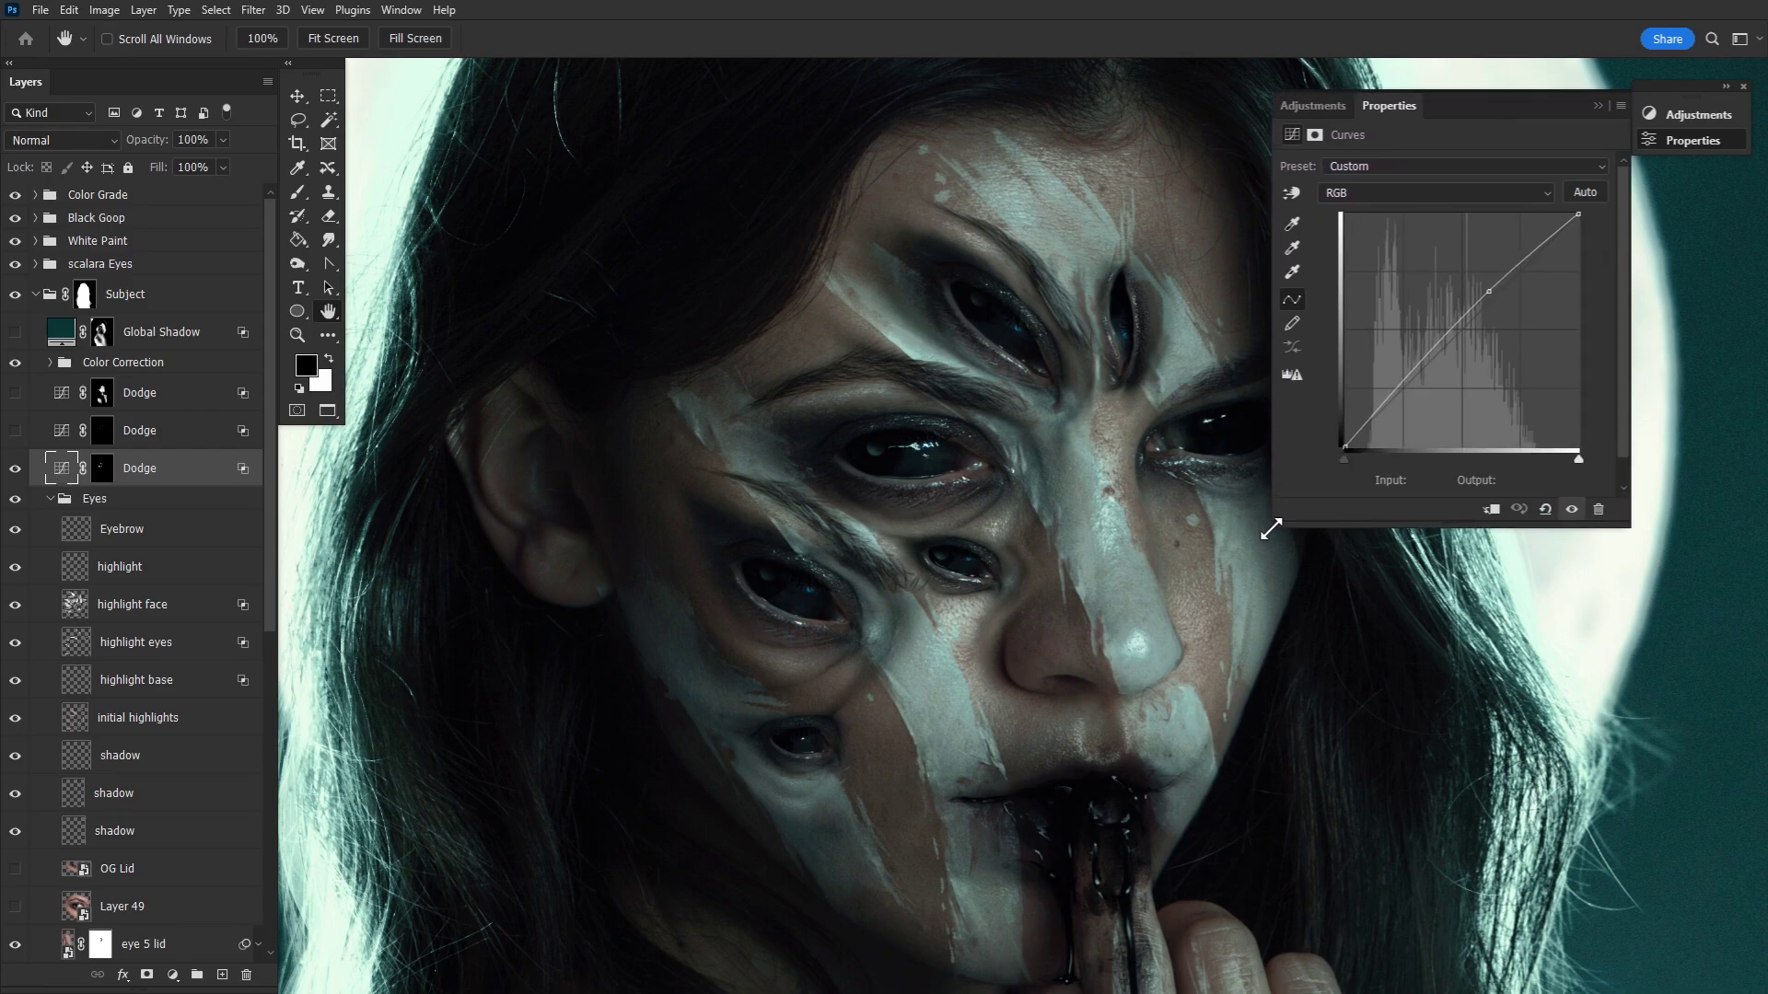
double_click(247, 473)
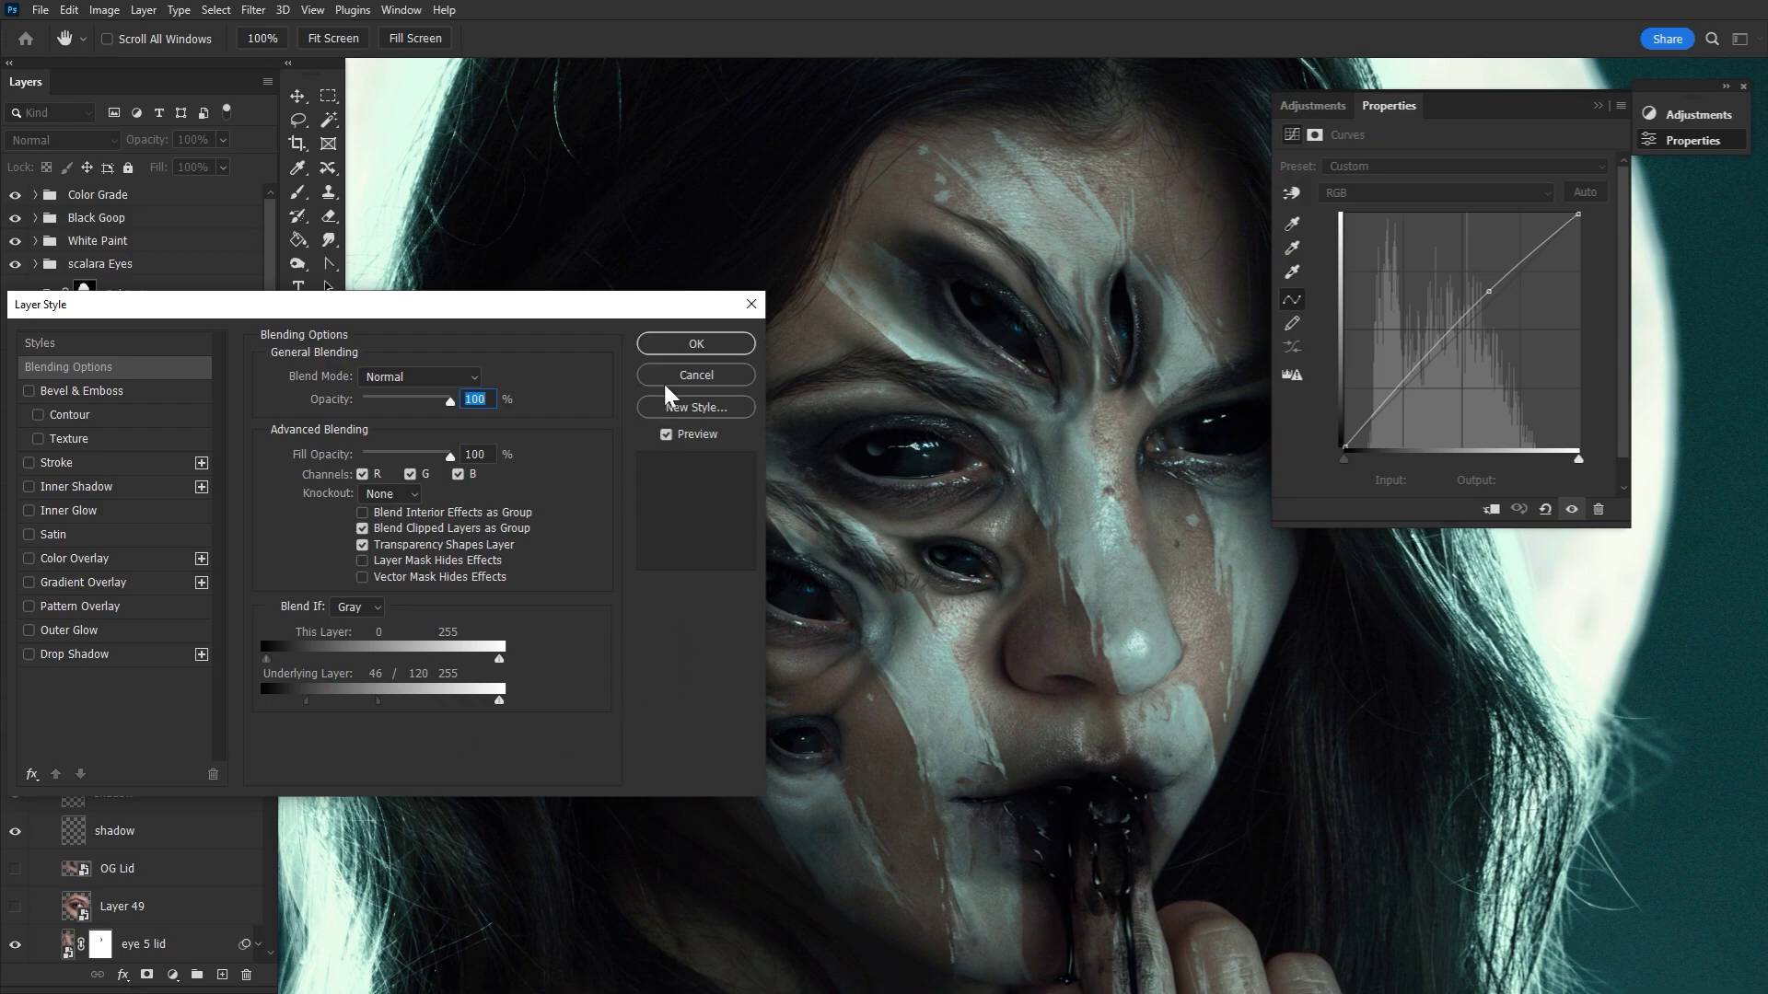
click(677, 346)
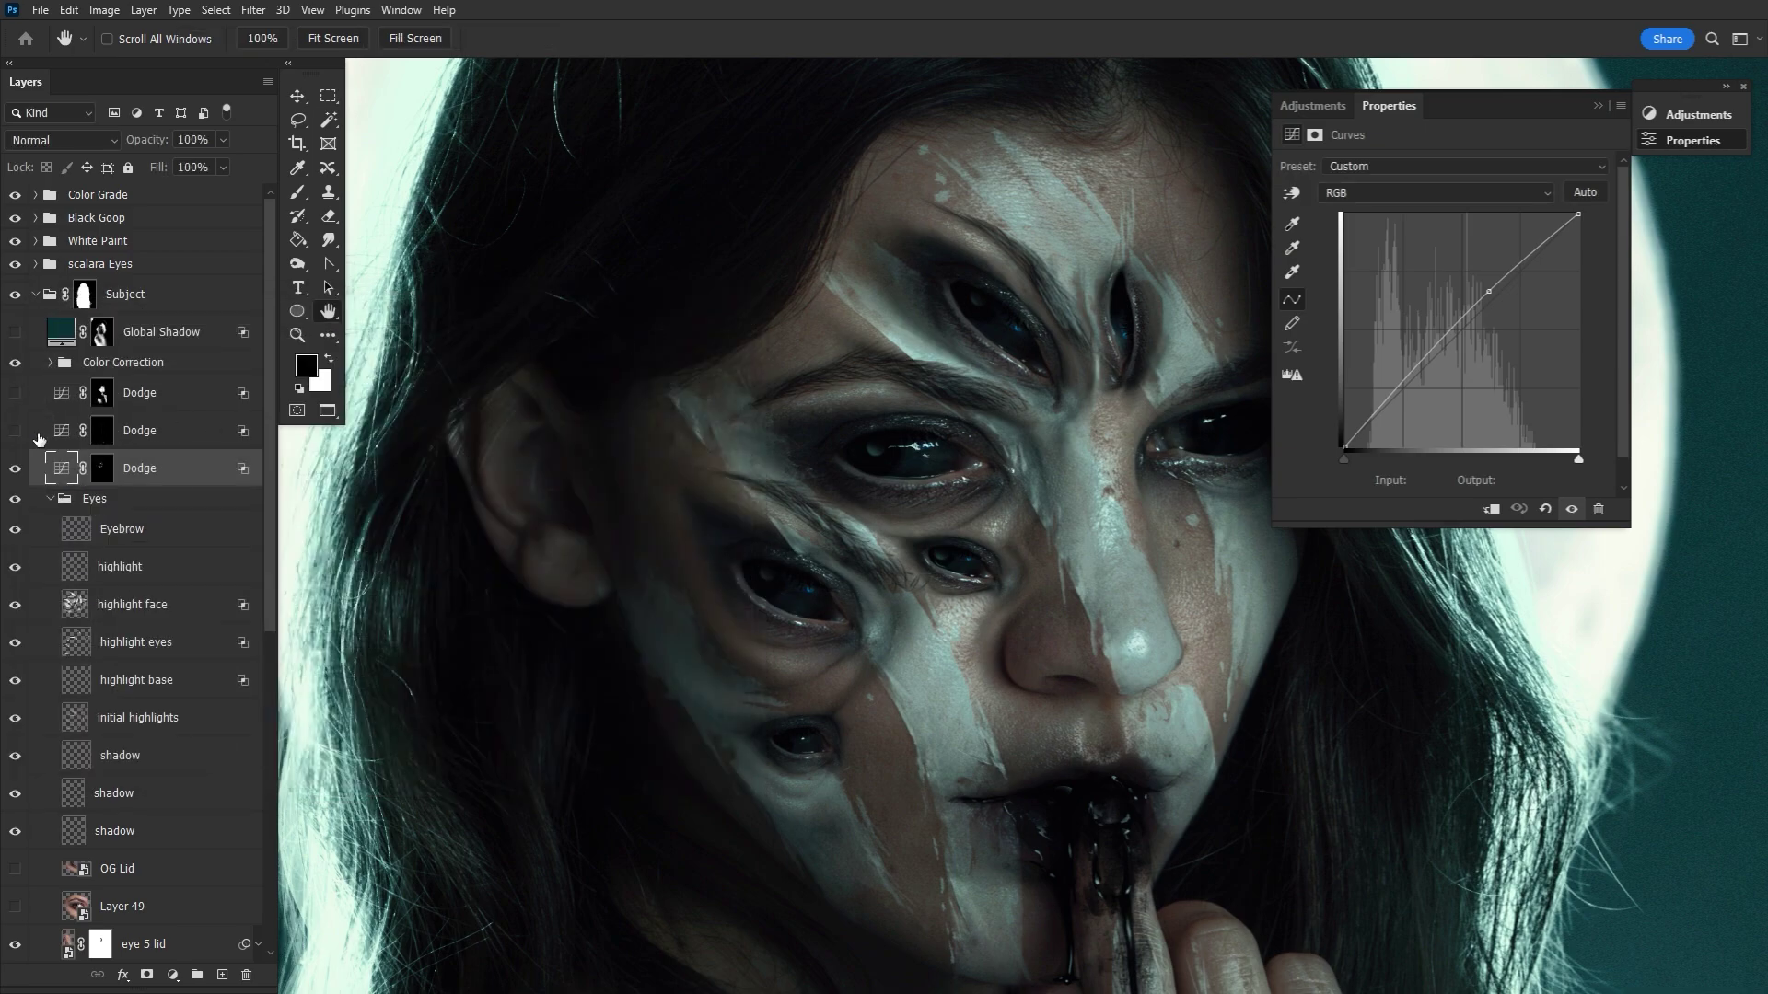
Show the middle Dodge layer and examine its curve and Blend If settings.
click(68, 435)
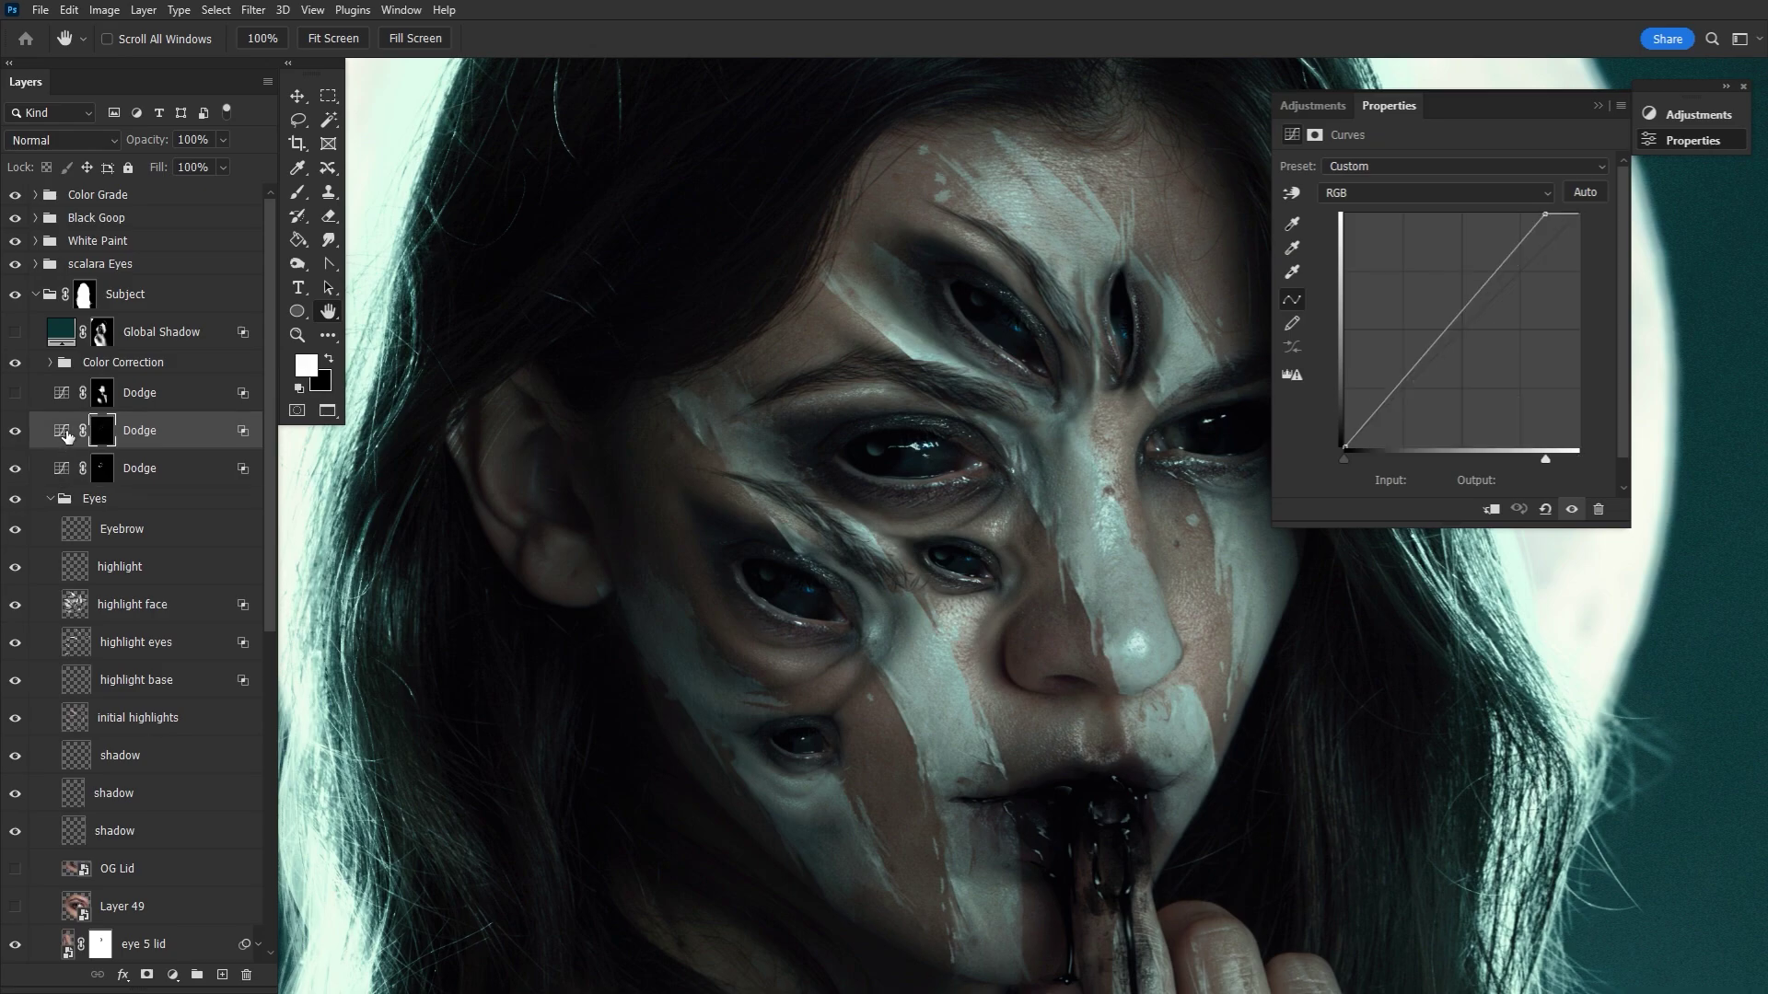
double_click(247, 436)
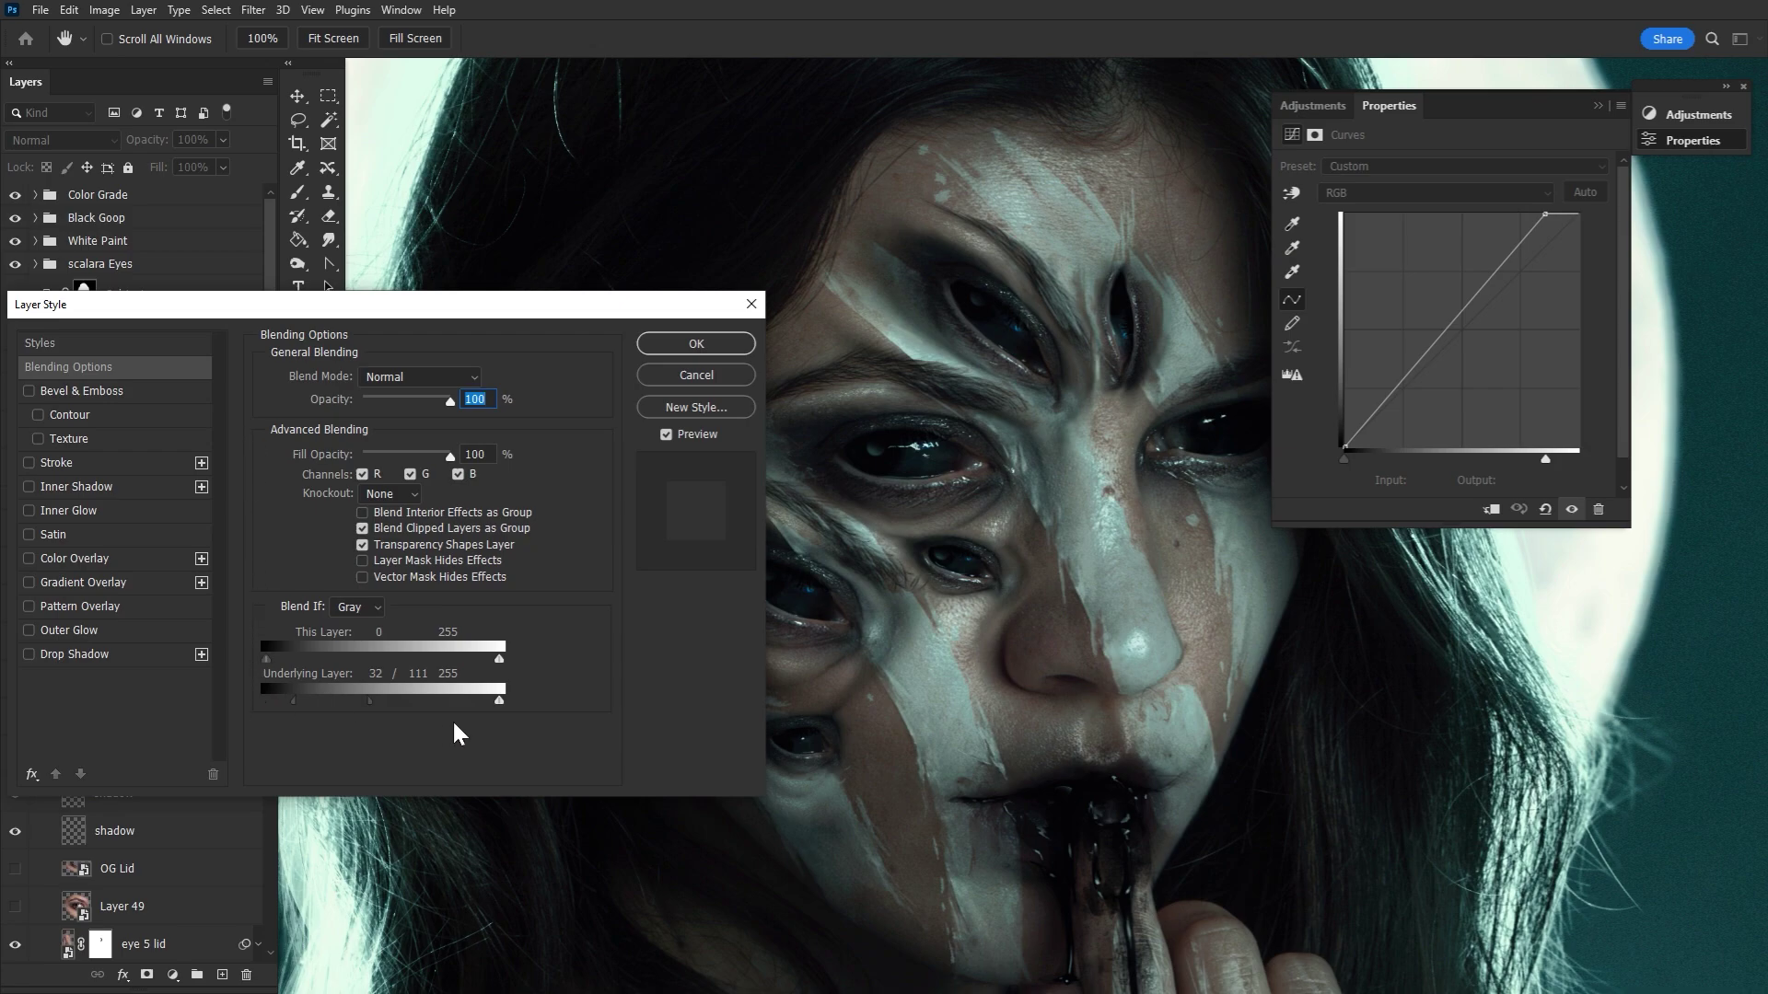
click(663, 346)
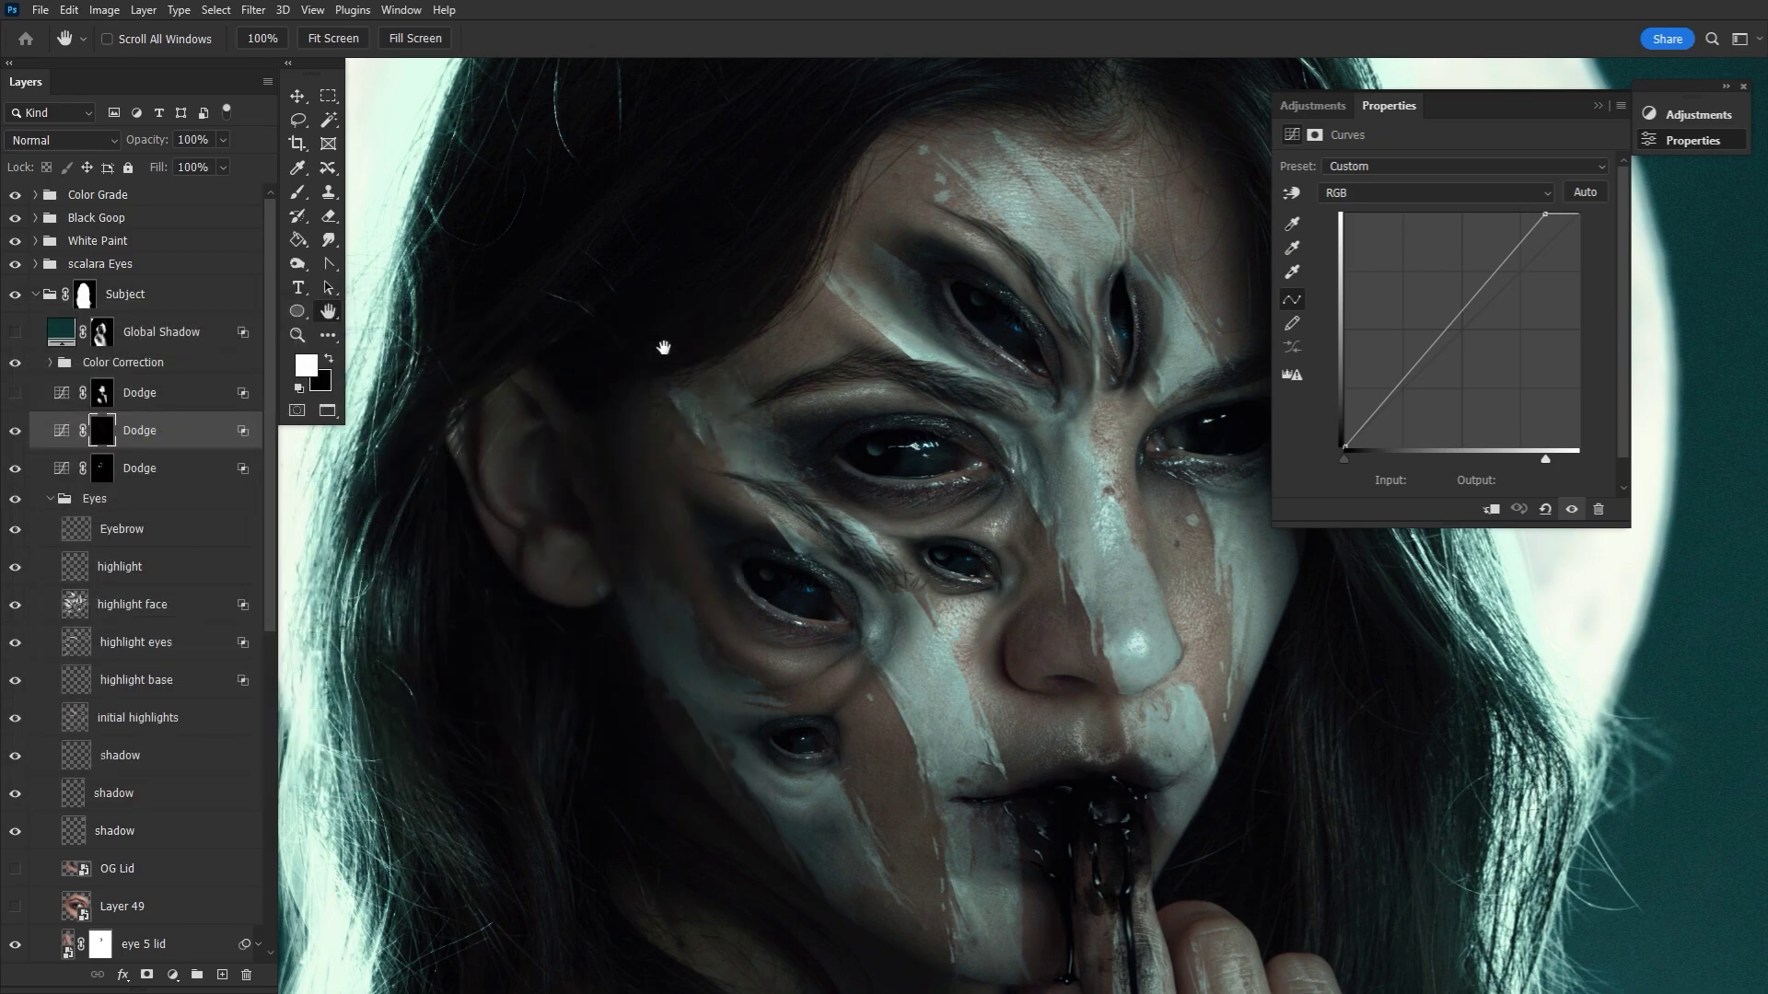
Show the uppermost Dodge layer, directly below the Color Correction group, and examine its curve and Blend If settings.
click(15, 394)
click(61, 394)
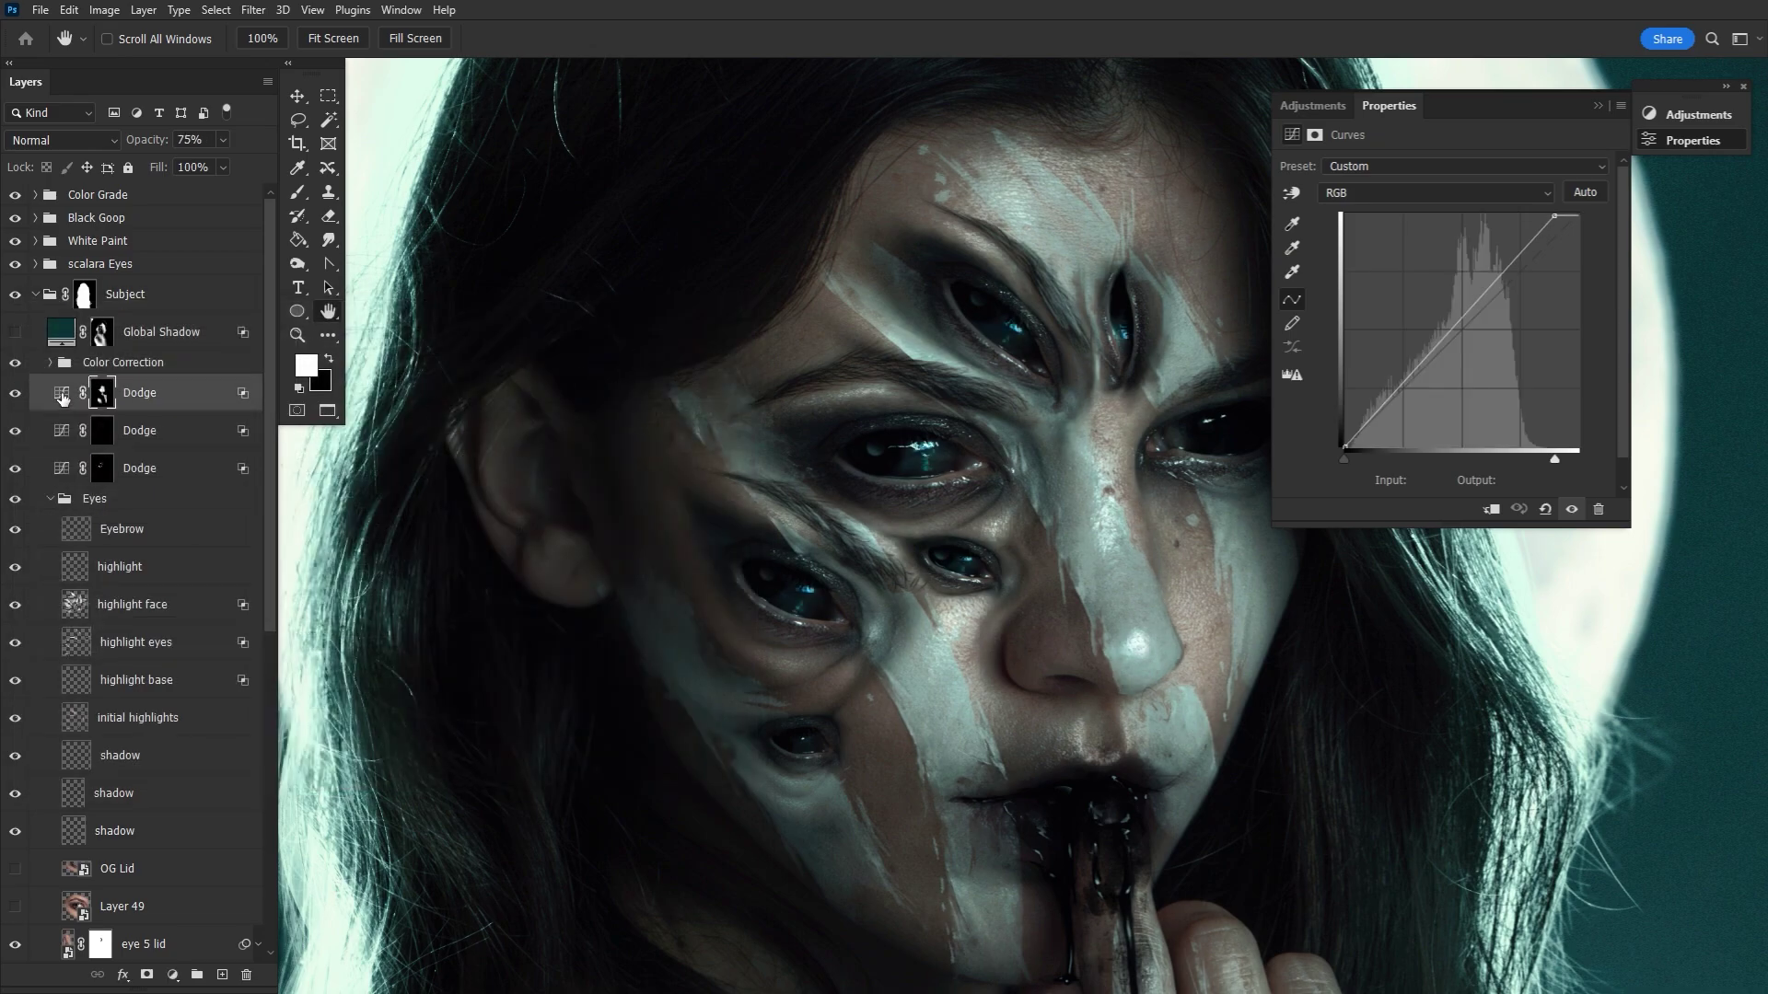
double_click(241, 394)
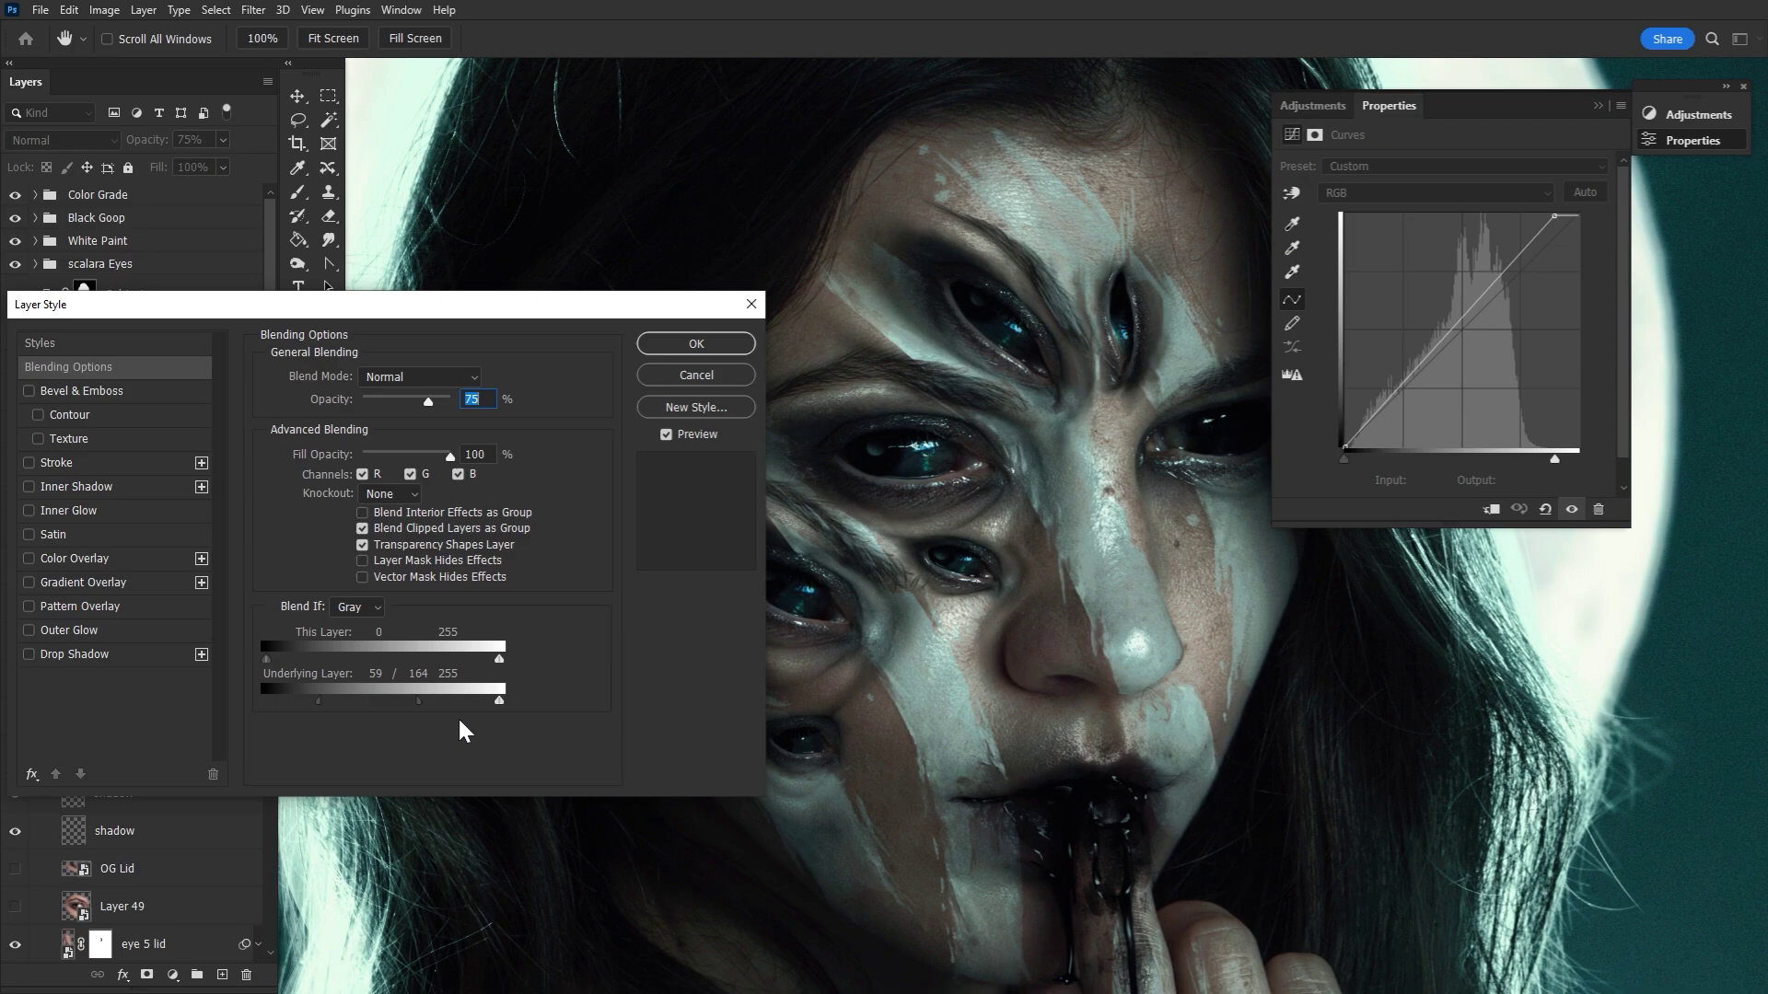
click(672, 347)
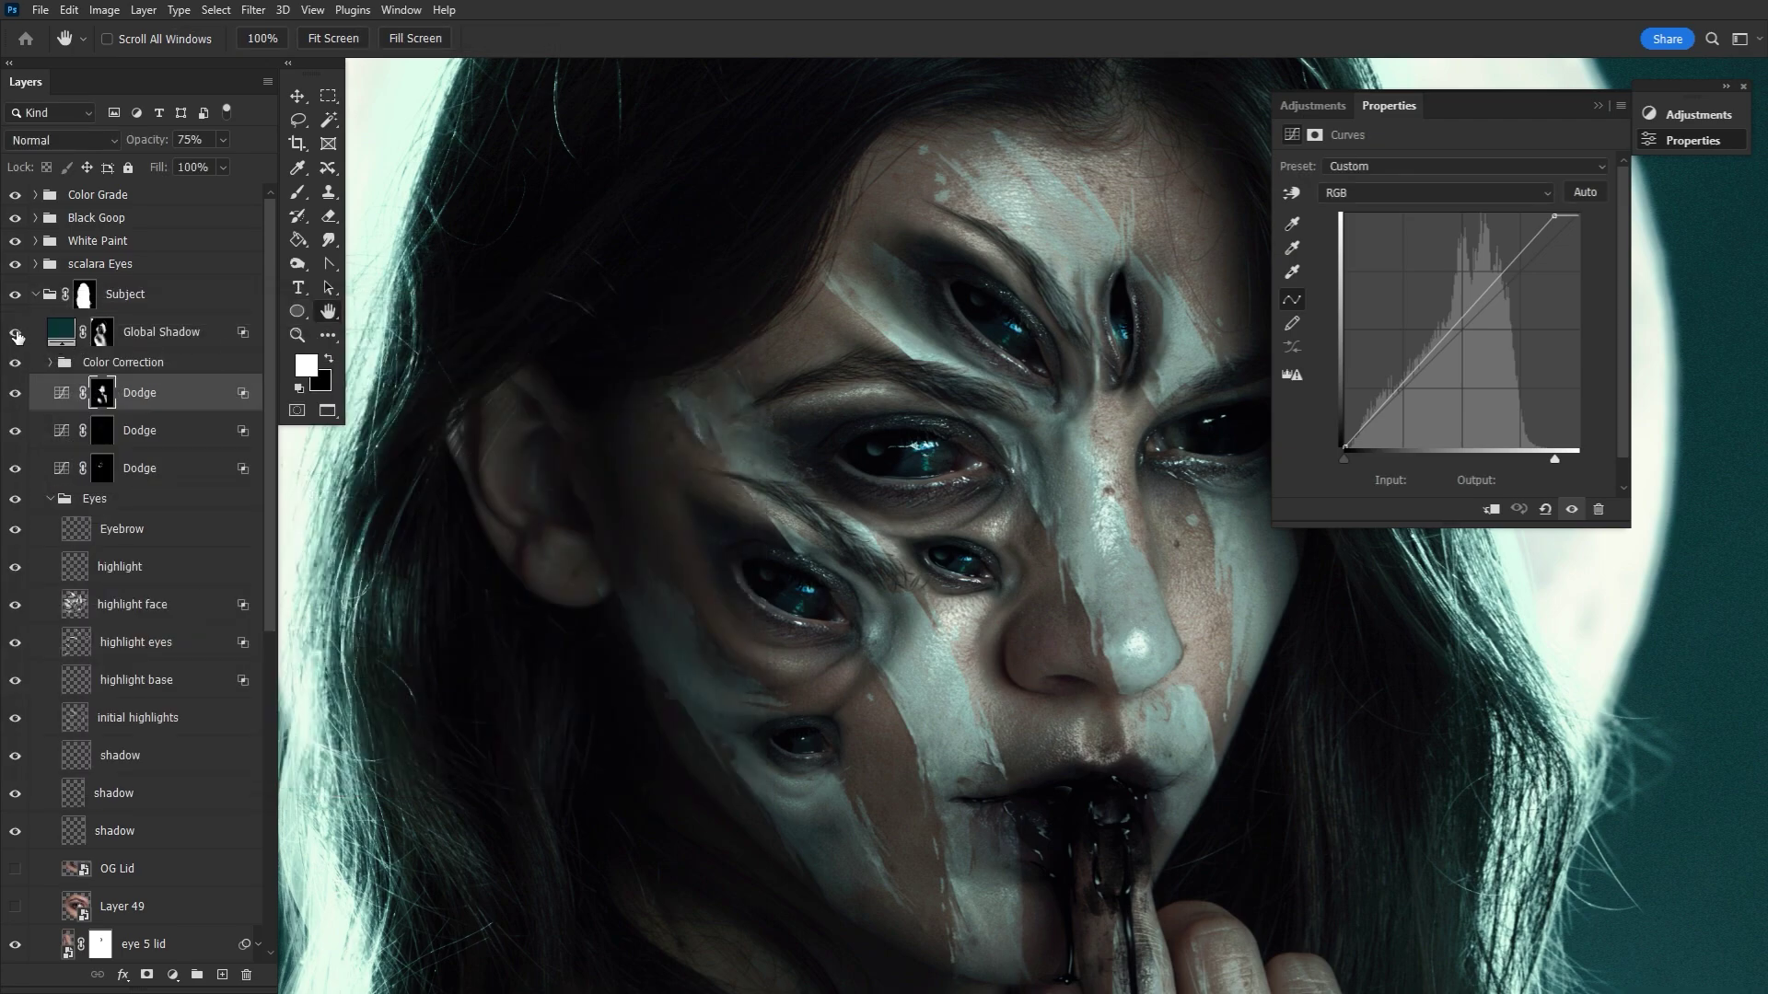
Show the Global Shadow fill layer, examine its Multiply blending and Blend If settings, and collapse its properties.
click(17, 337)
click(59, 334)
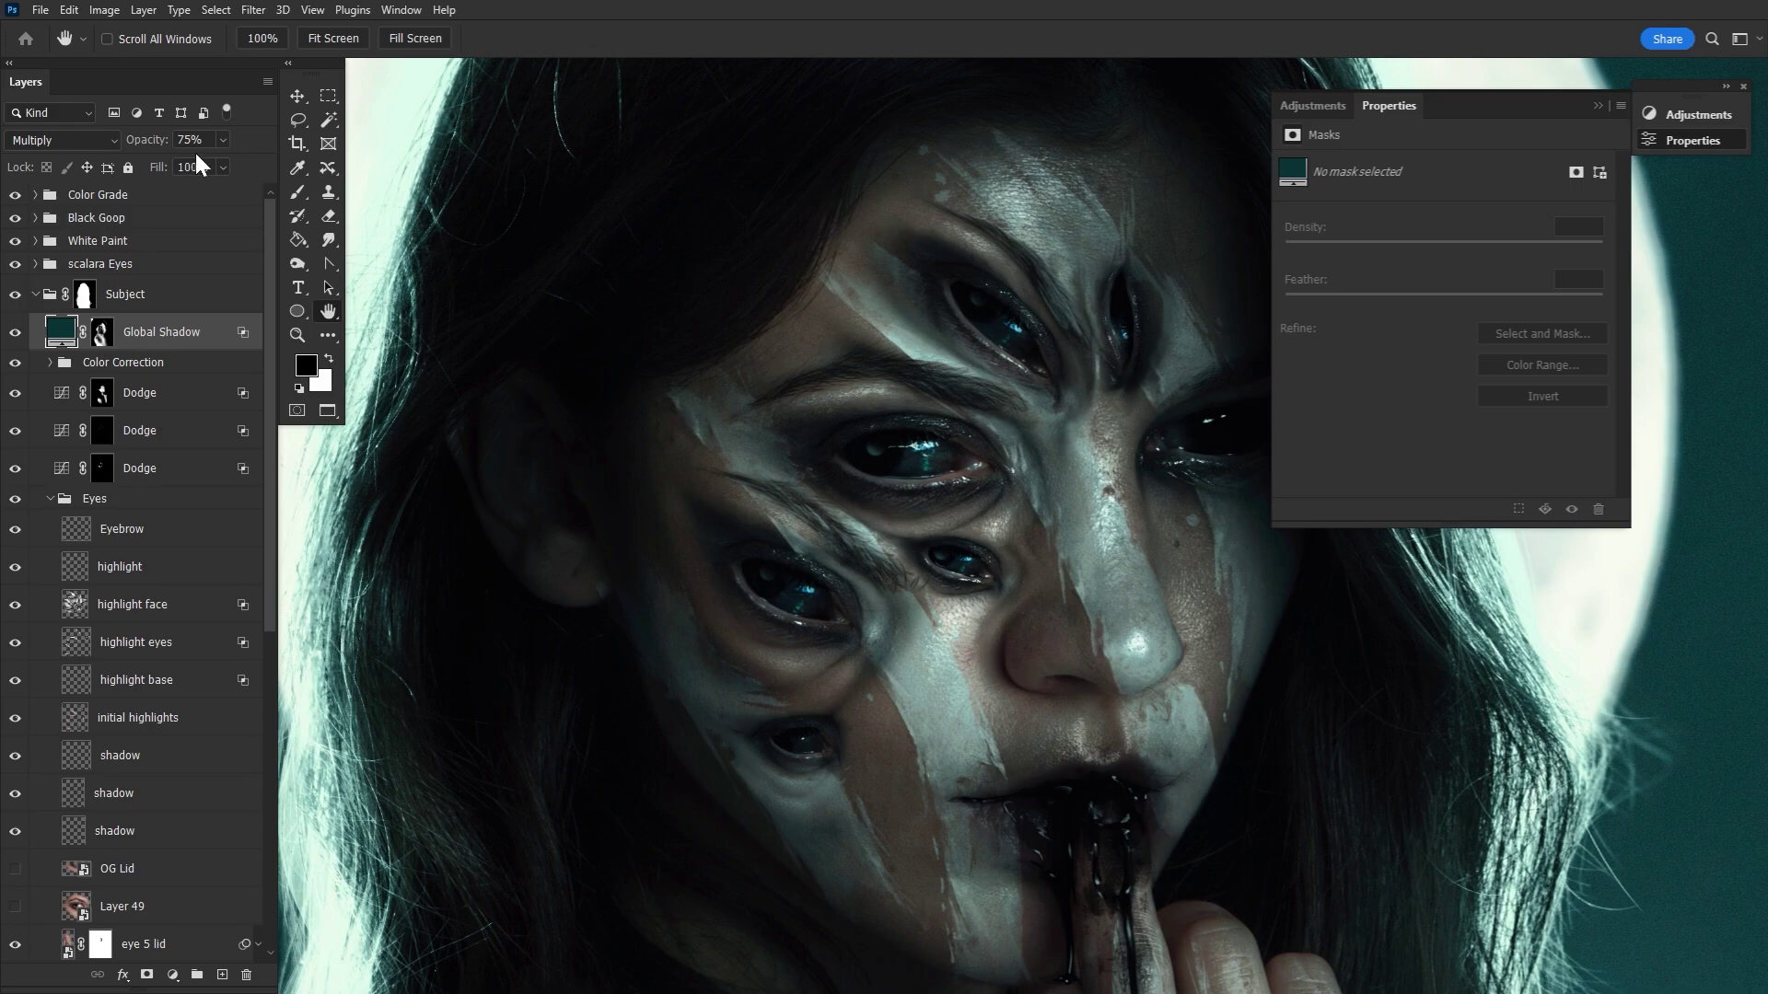
double_click(243, 337)
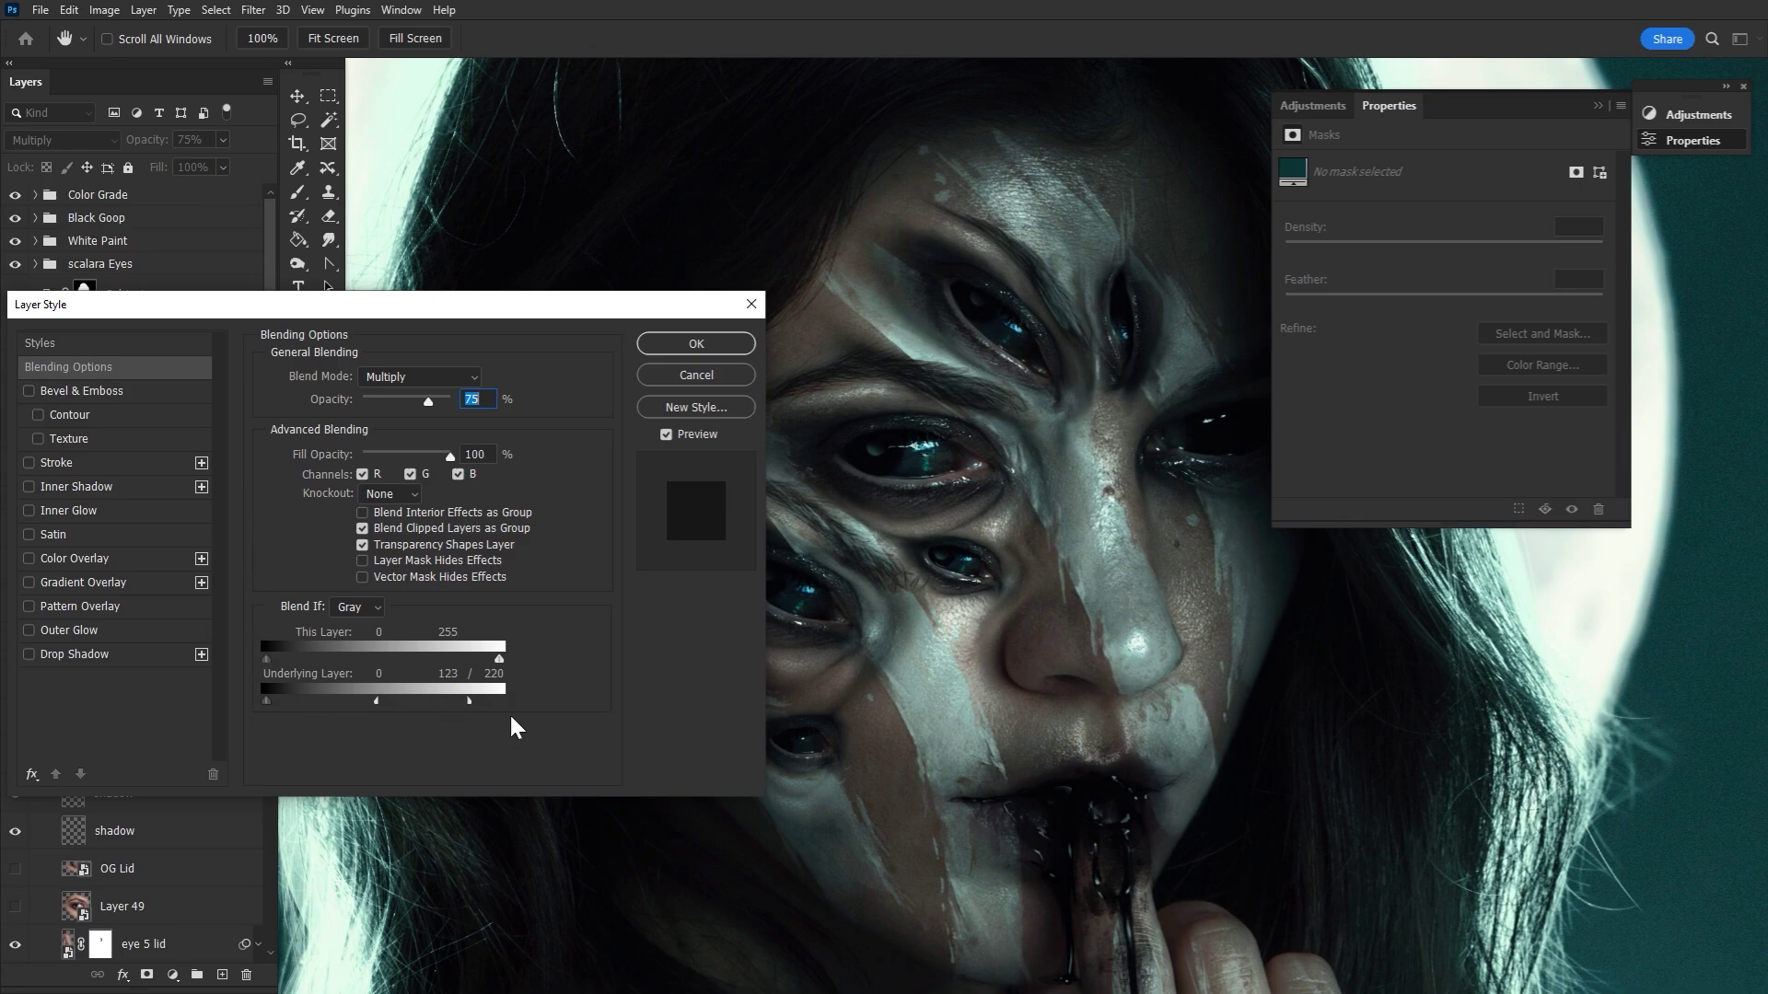
click(736, 353)
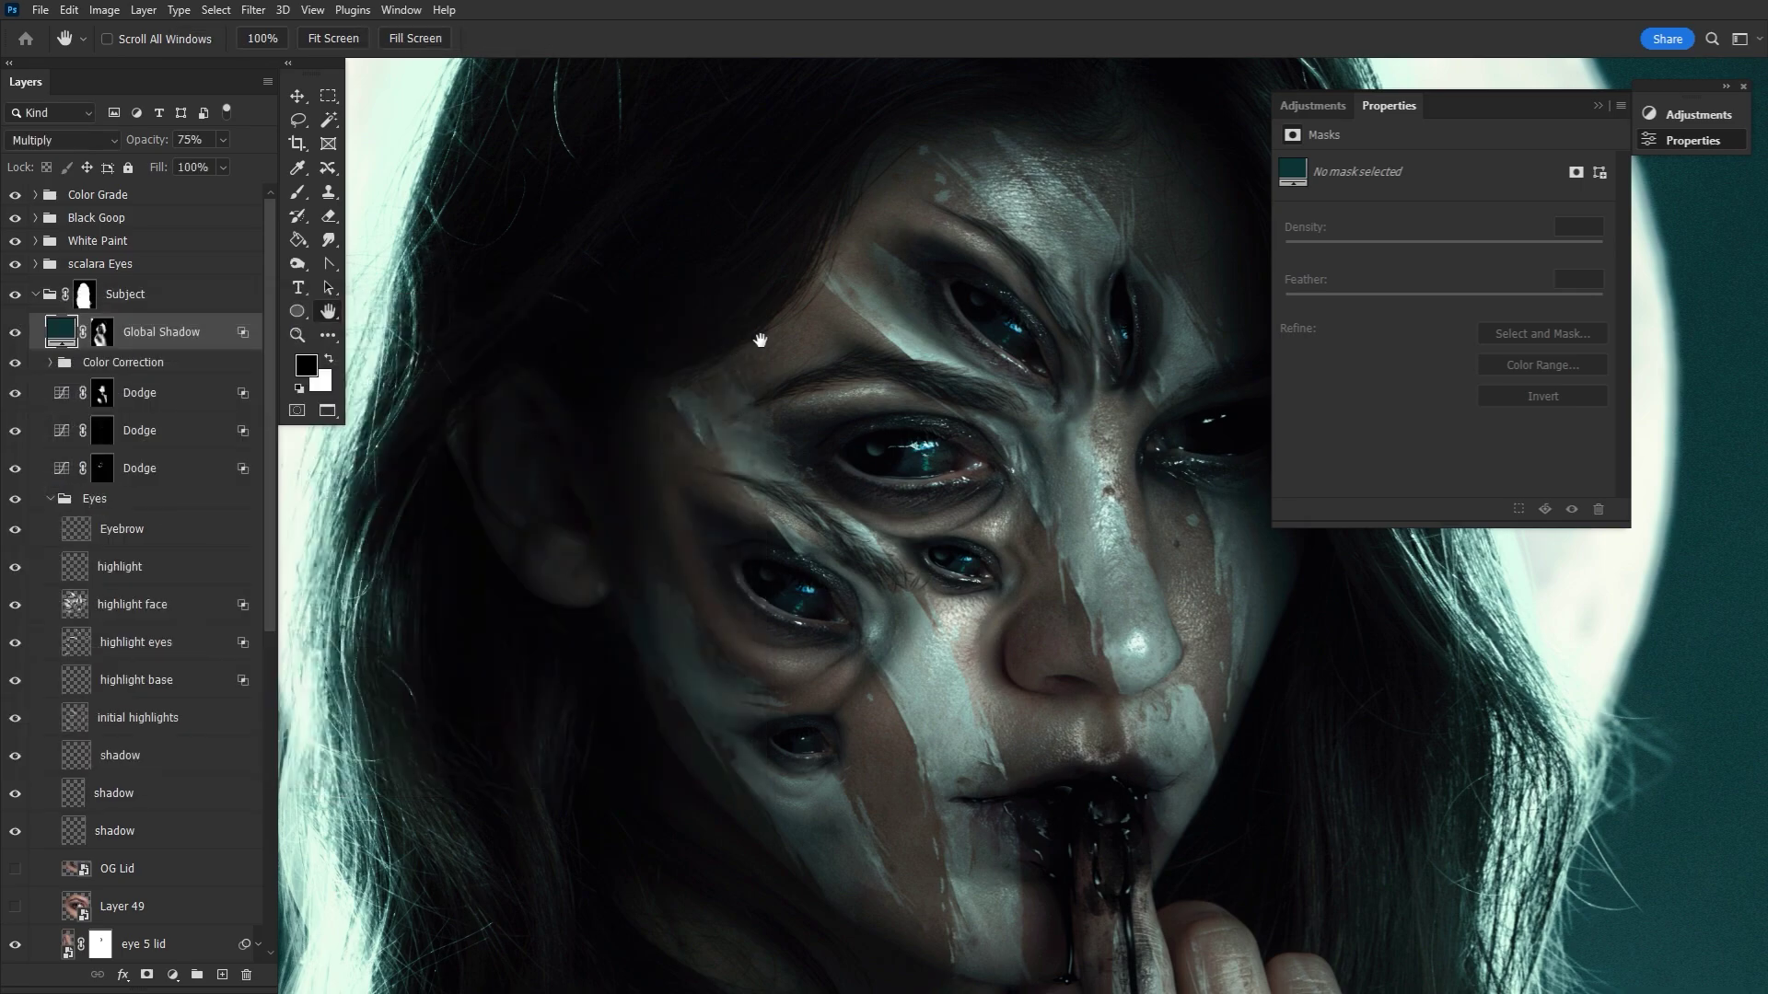
click(1691, 142)
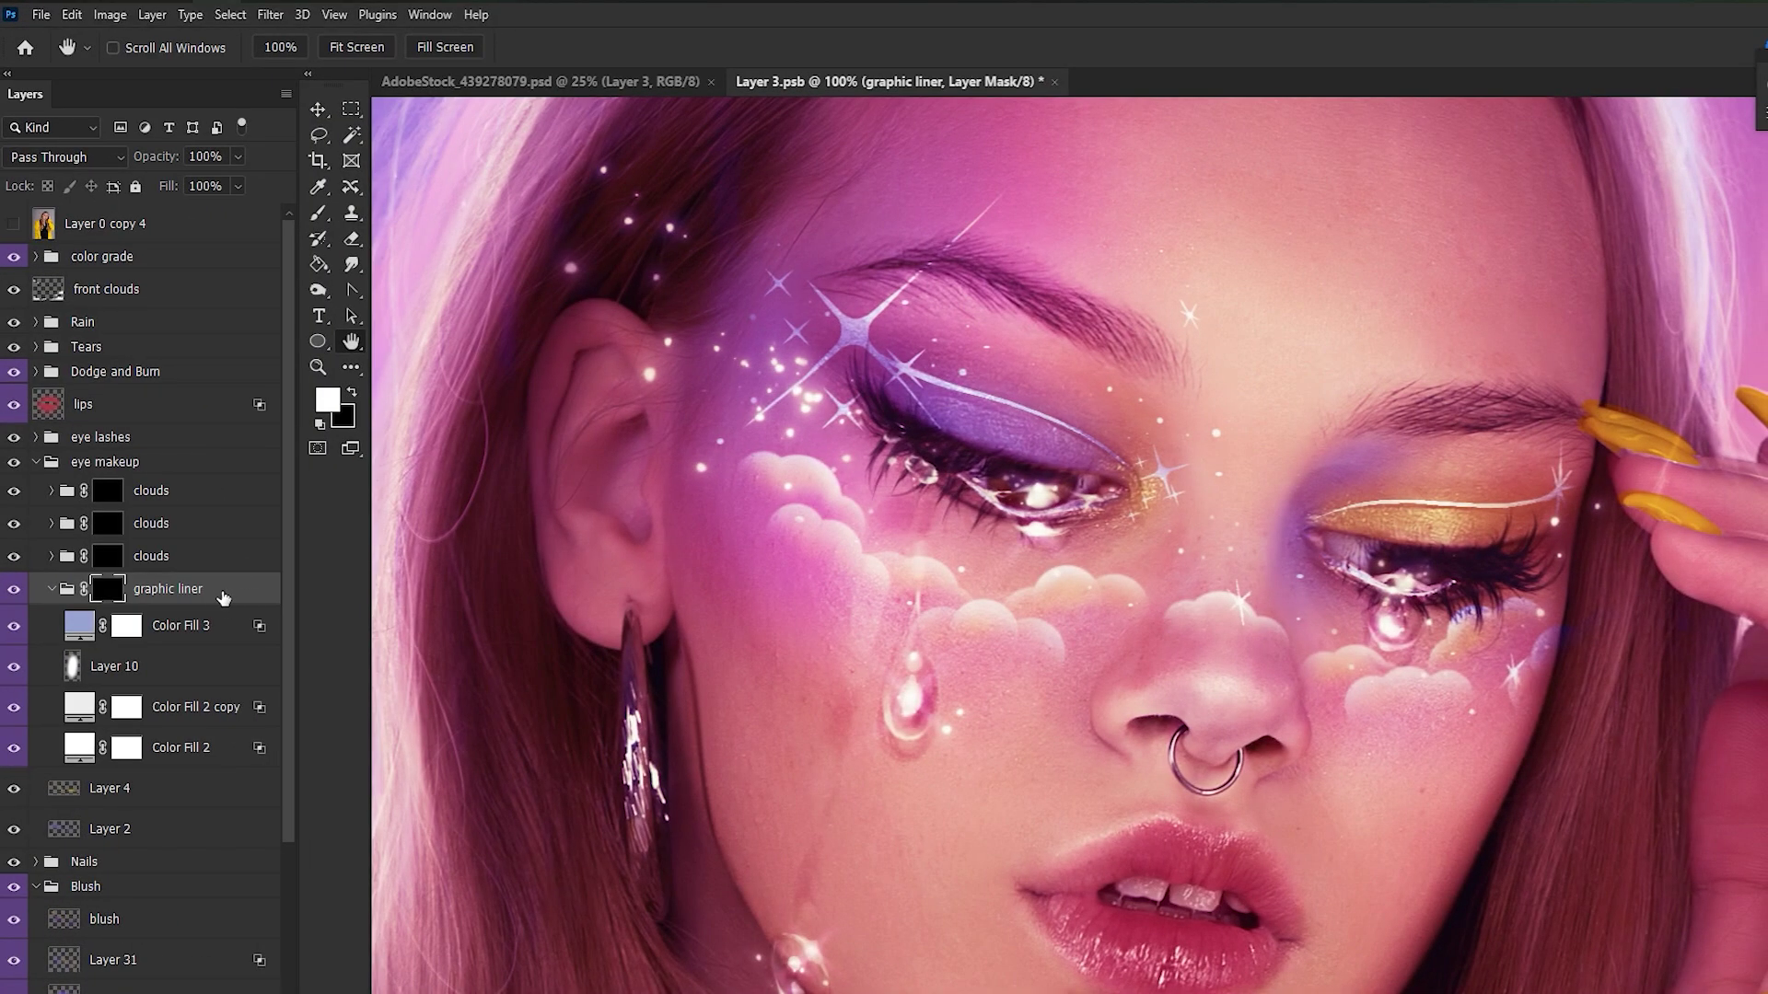
Compare the eye makeup in the pink portrait without and with the graphic liner group.
click(14, 589)
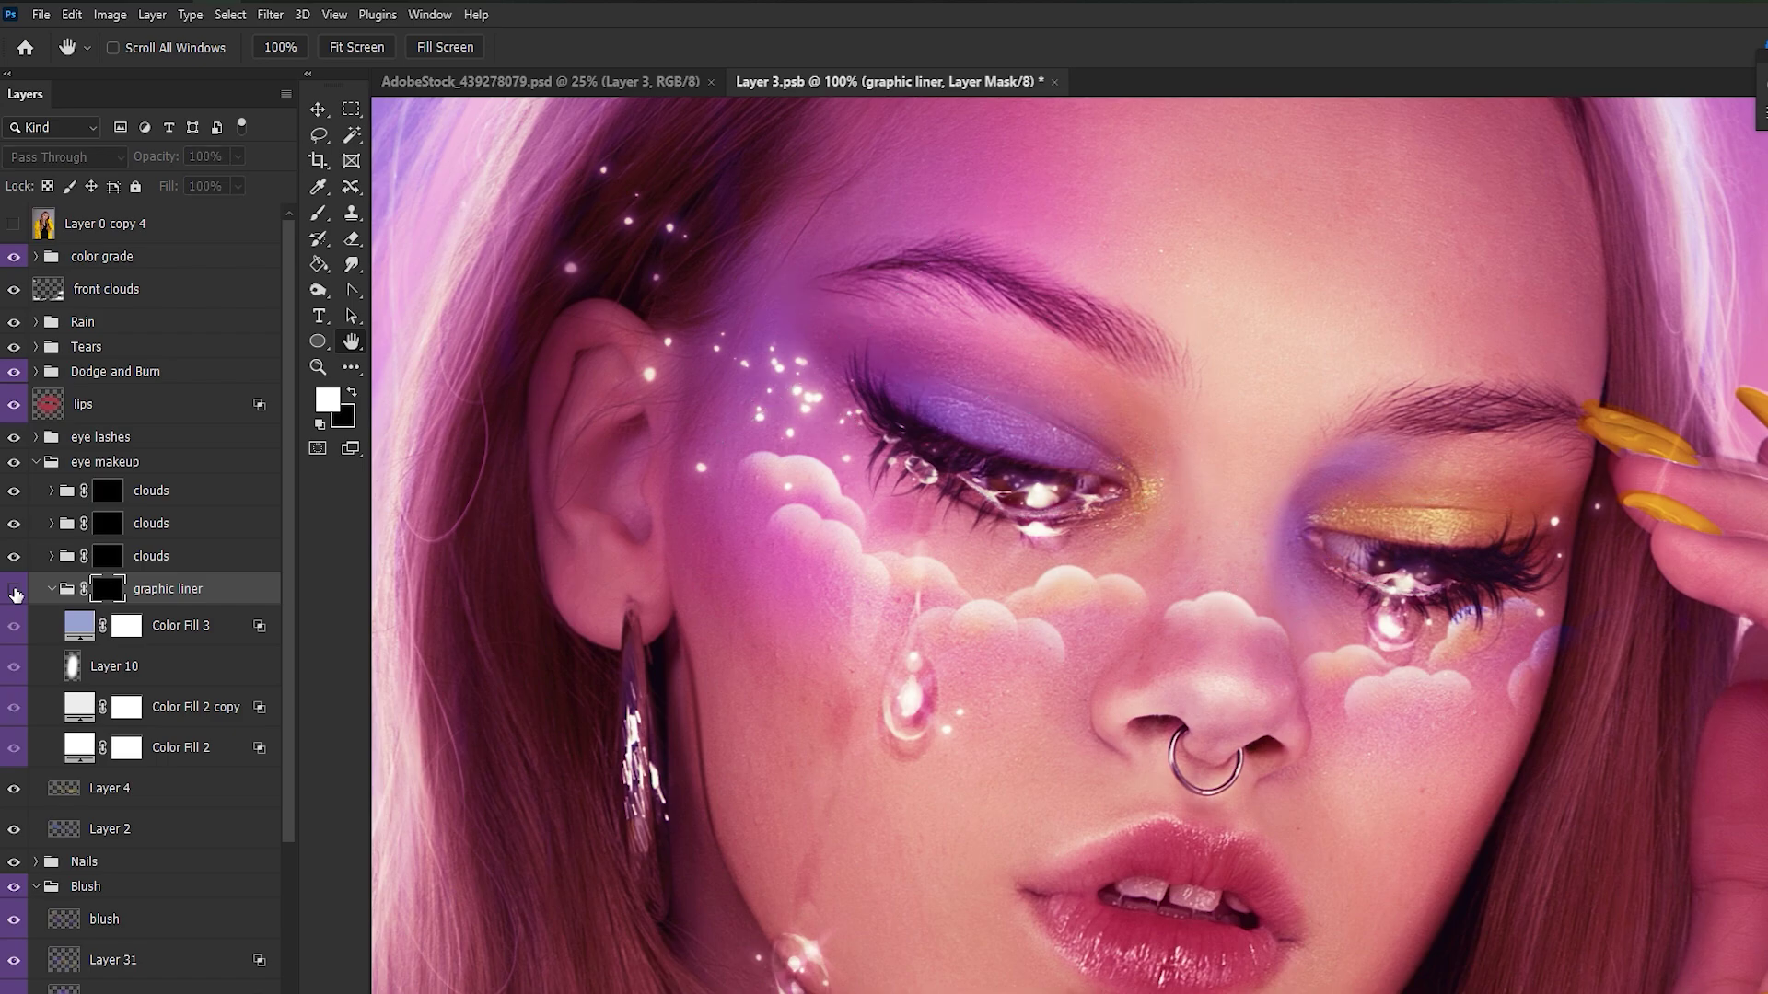
click(14, 590)
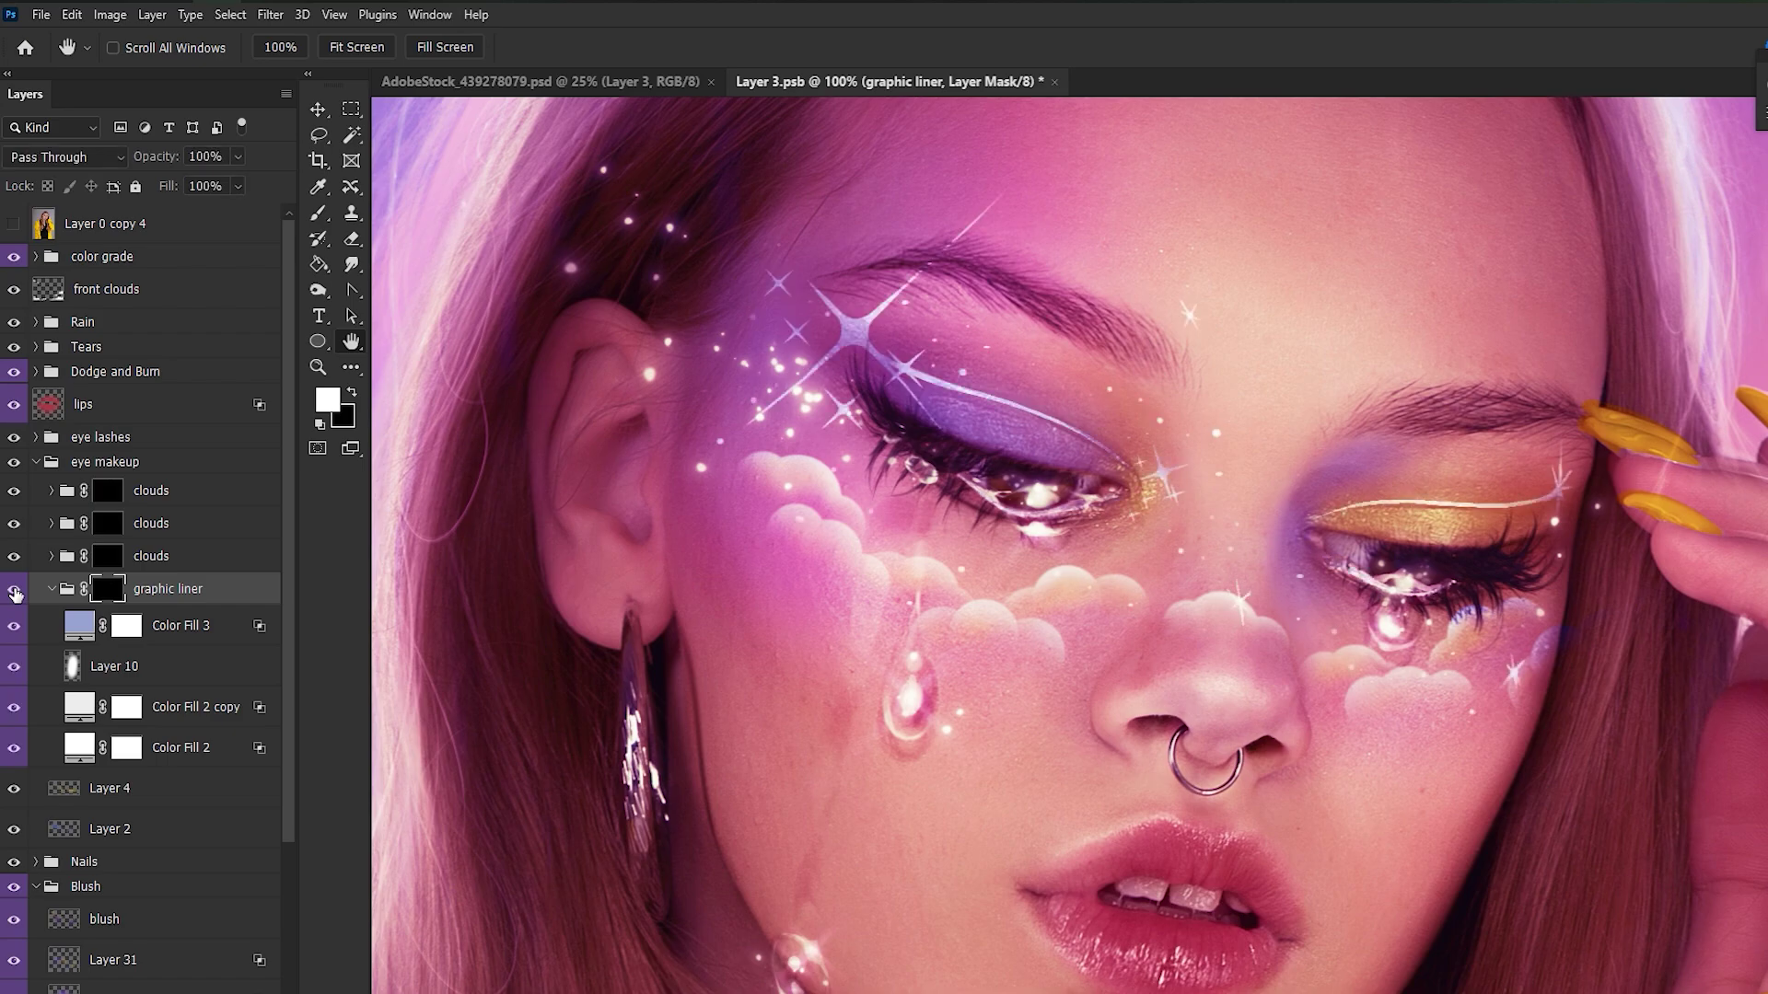
scroll(1017, 804, up, 2)
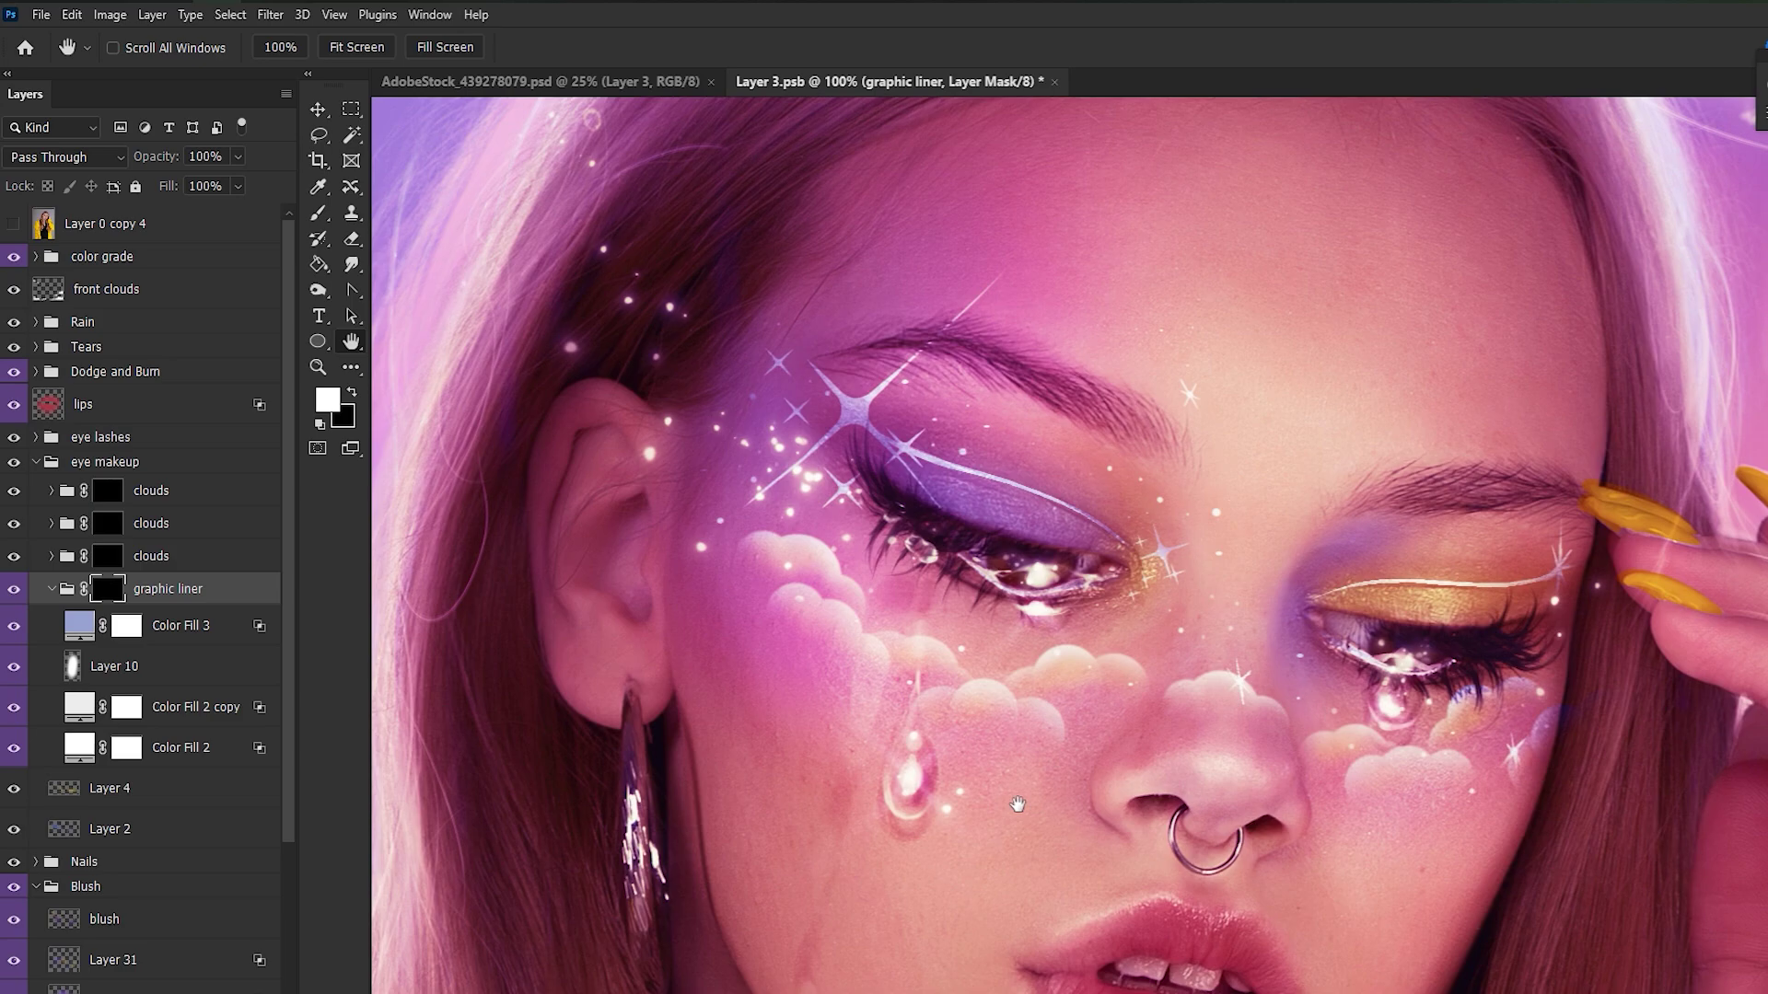
Hide the four layers inside the graphic liner group, restore them from Color Fill 2 upward, and examine Color Fill 2's Blend If settings.
click(238, 744)
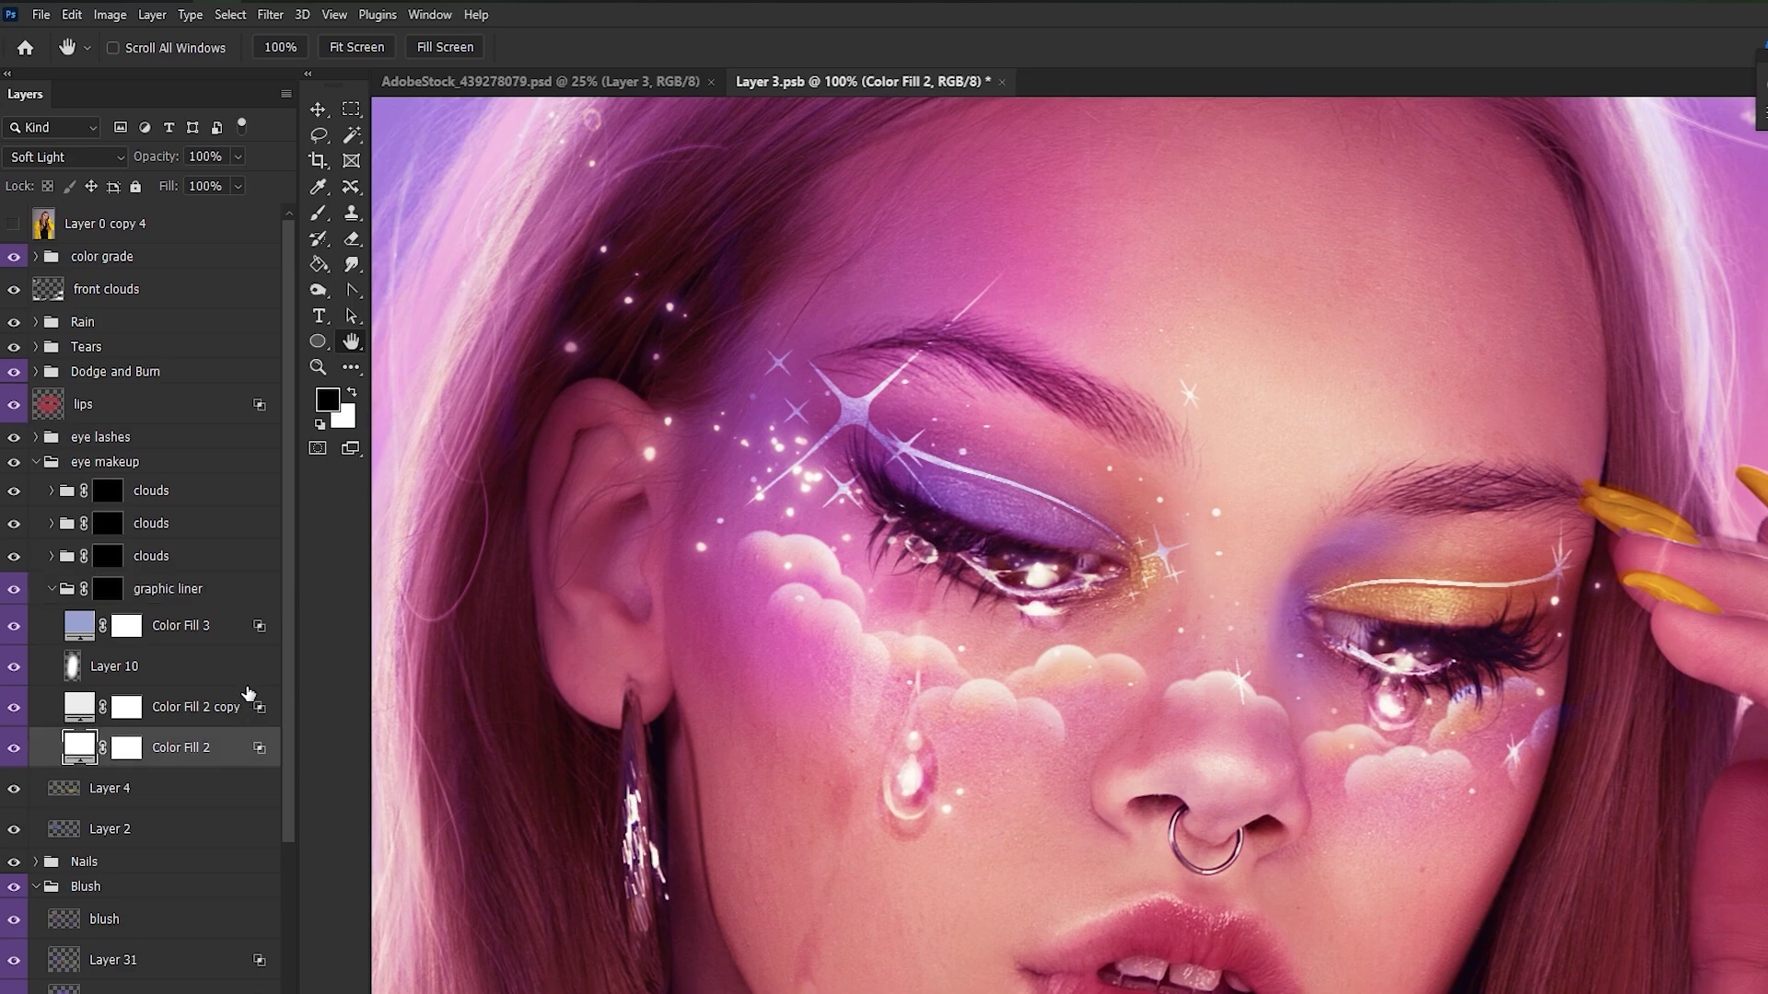
drag(13, 626, 15, 758)
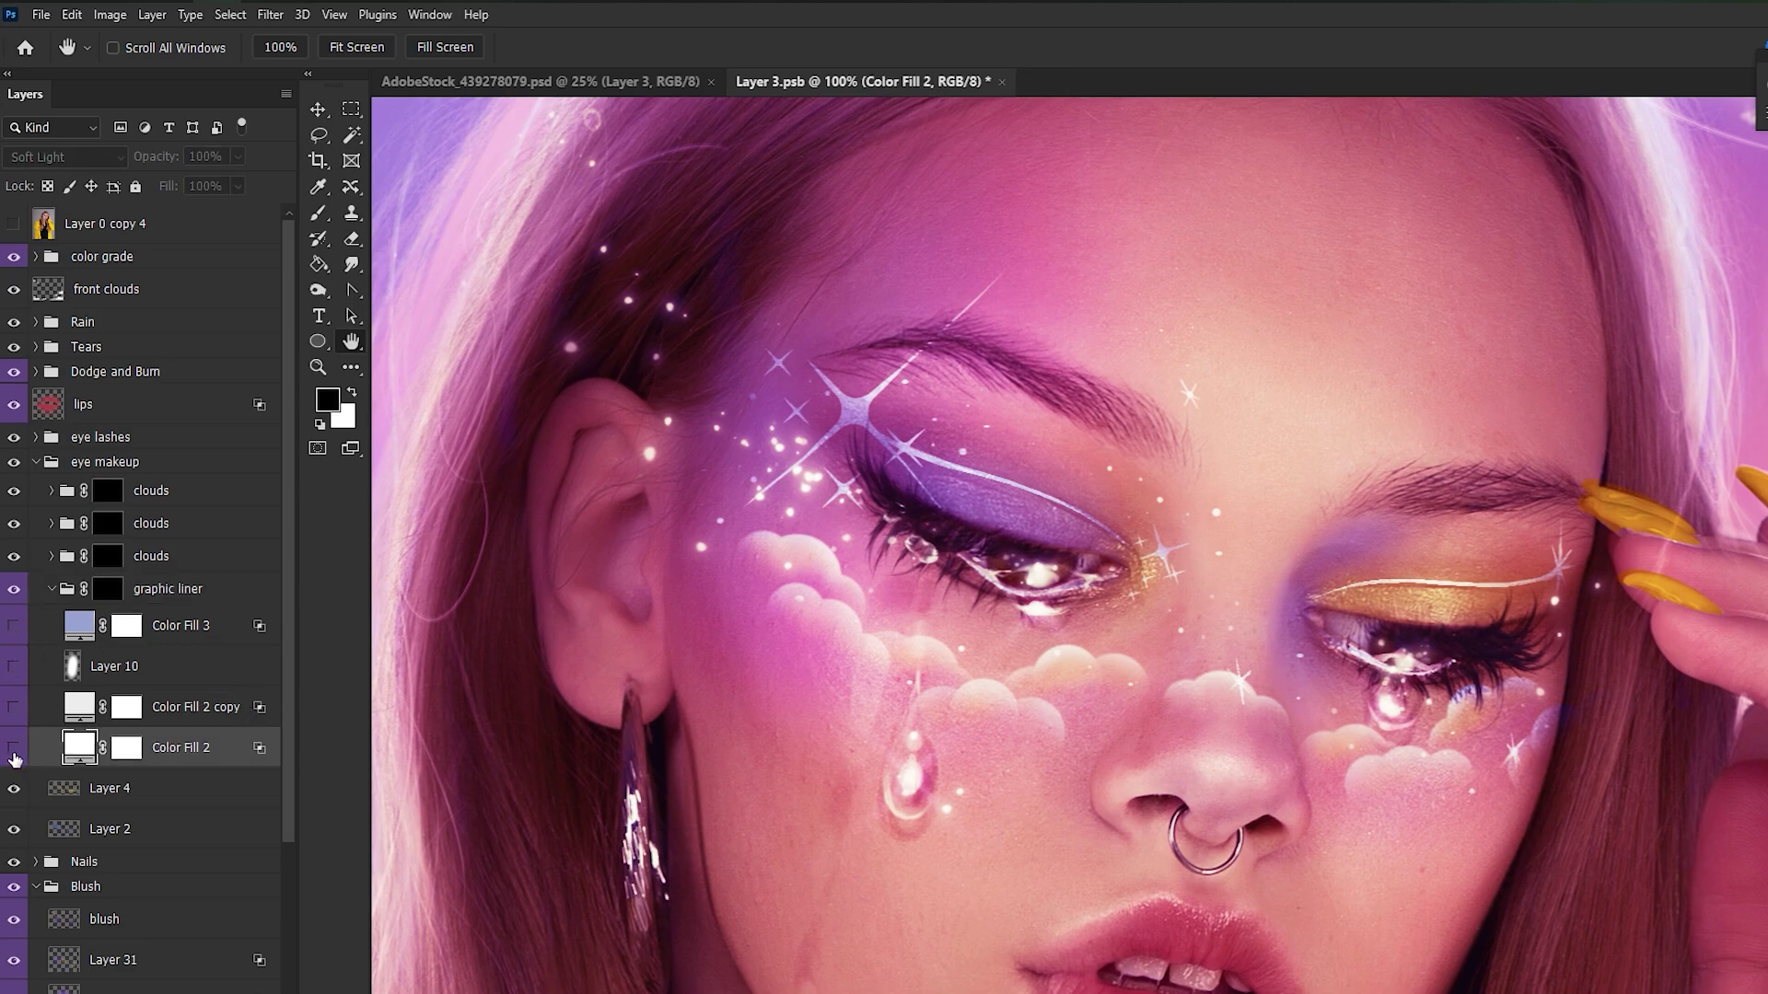
click(14, 750)
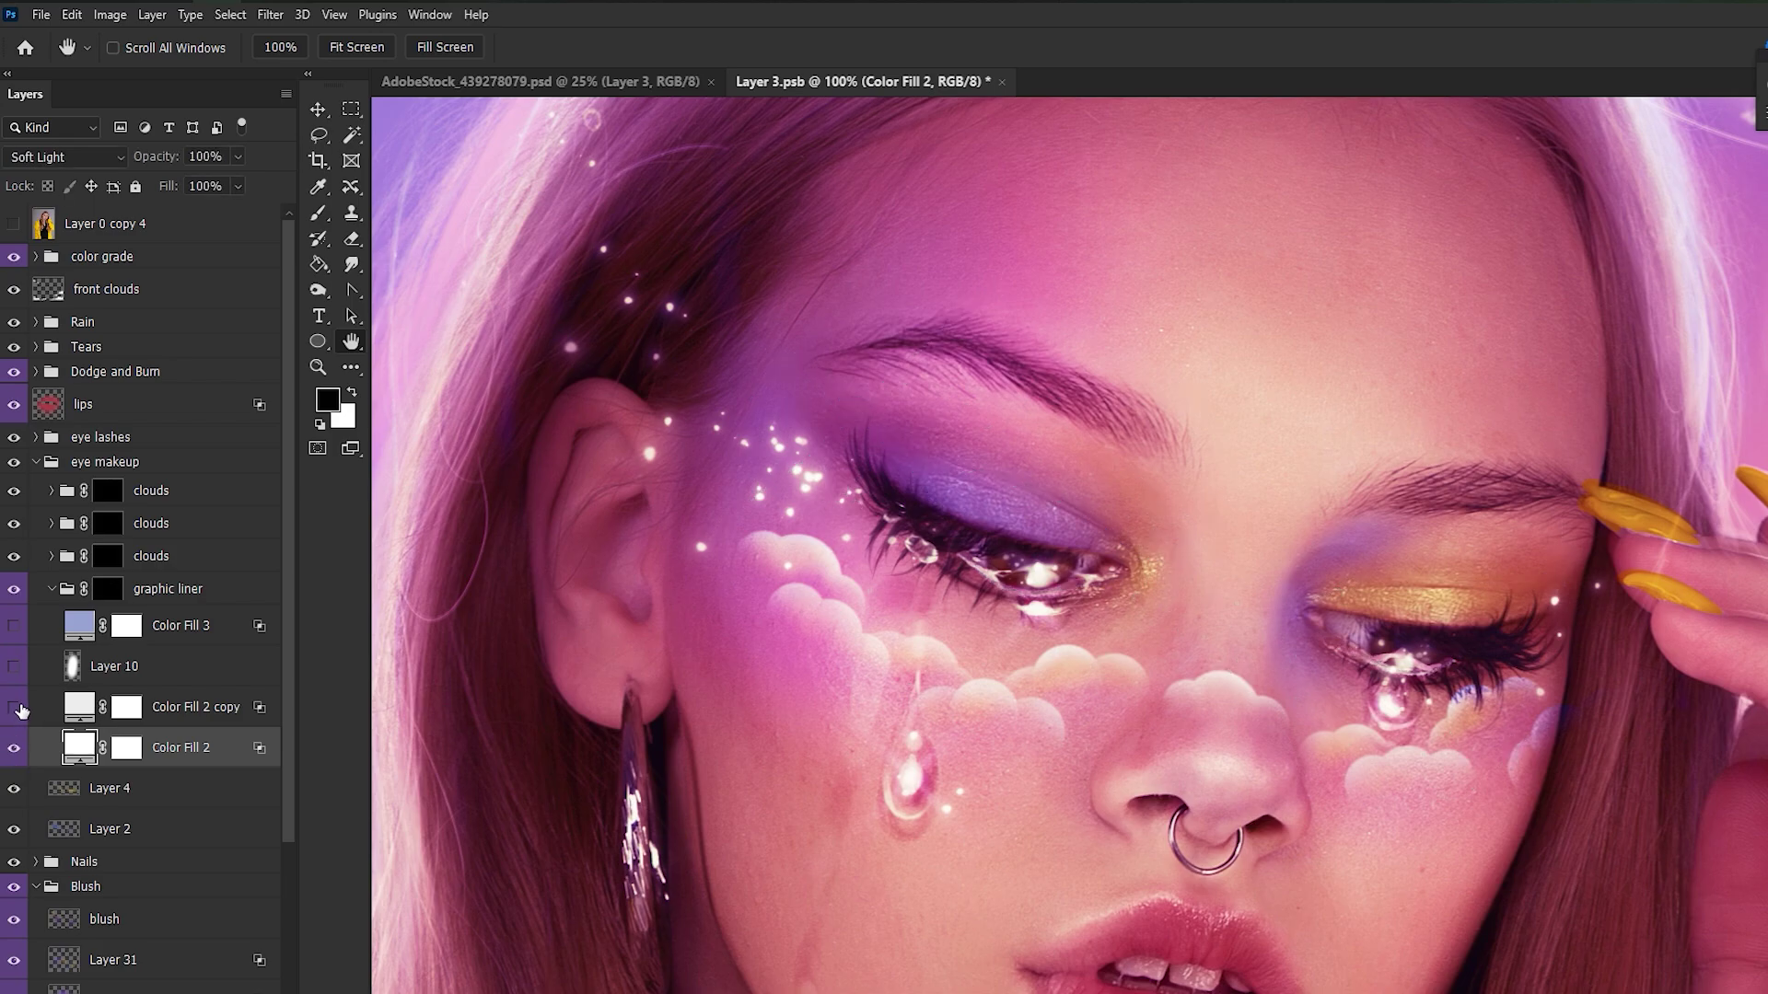
click(16, 707)
click(16, 665)
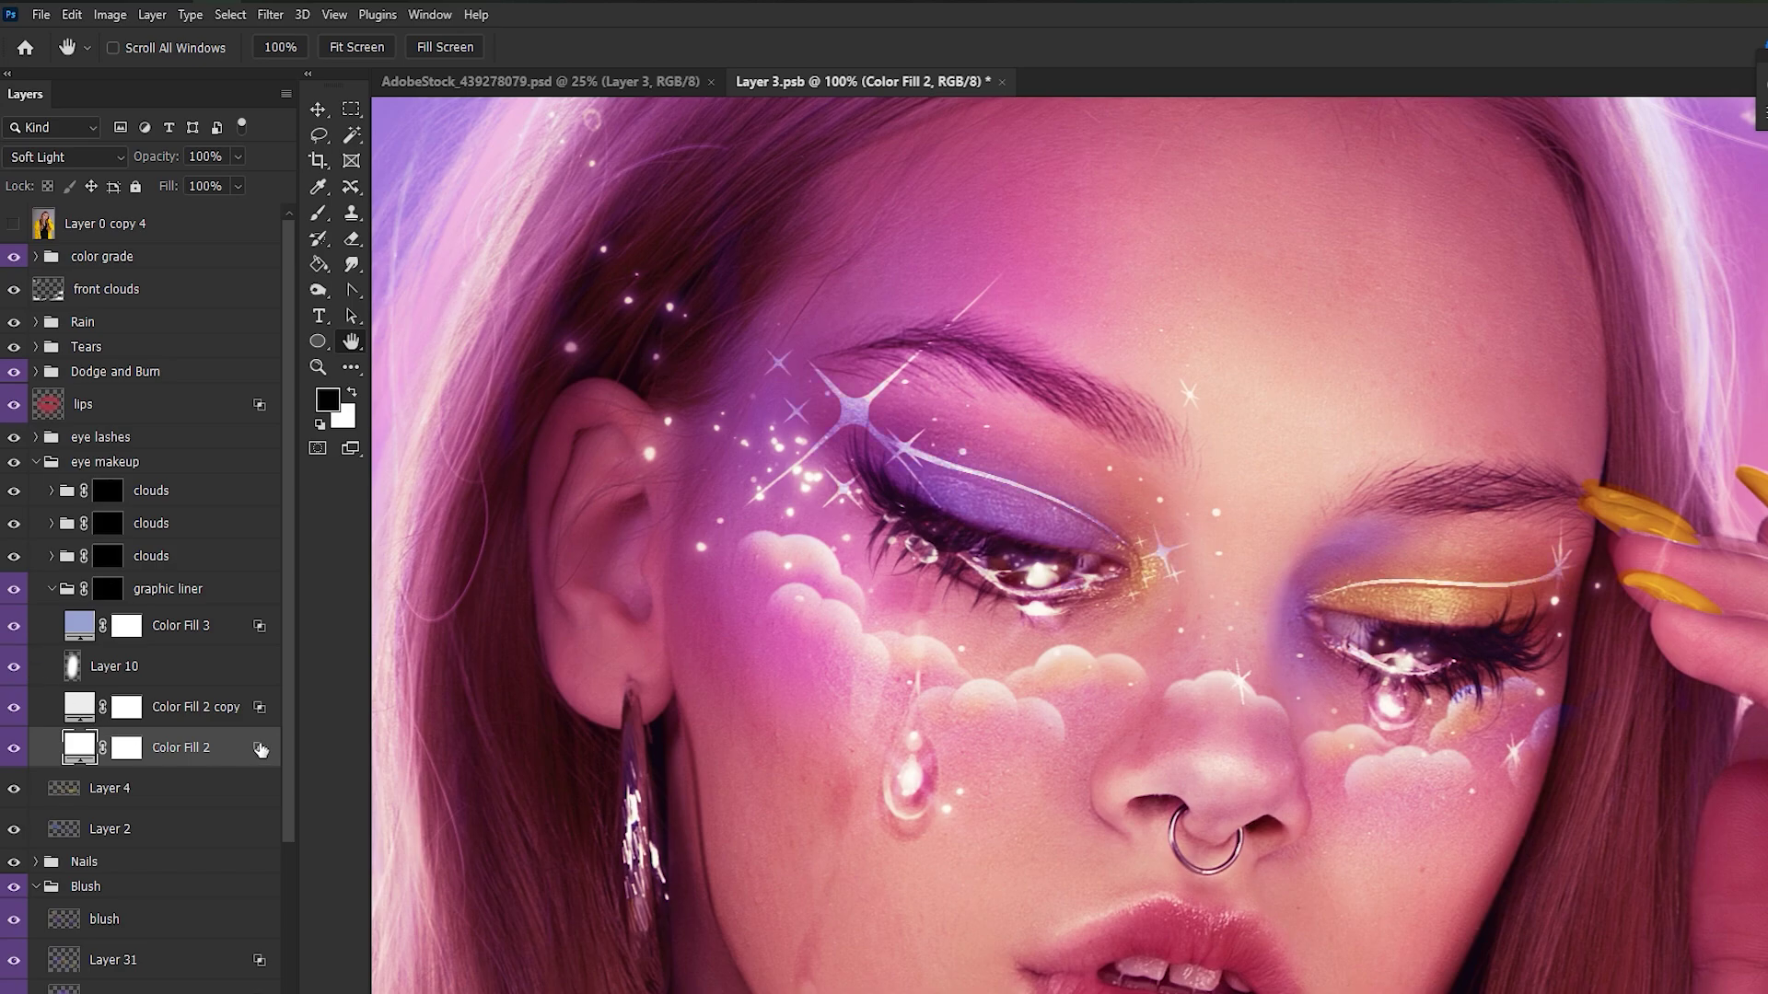
double_click(260, 750)
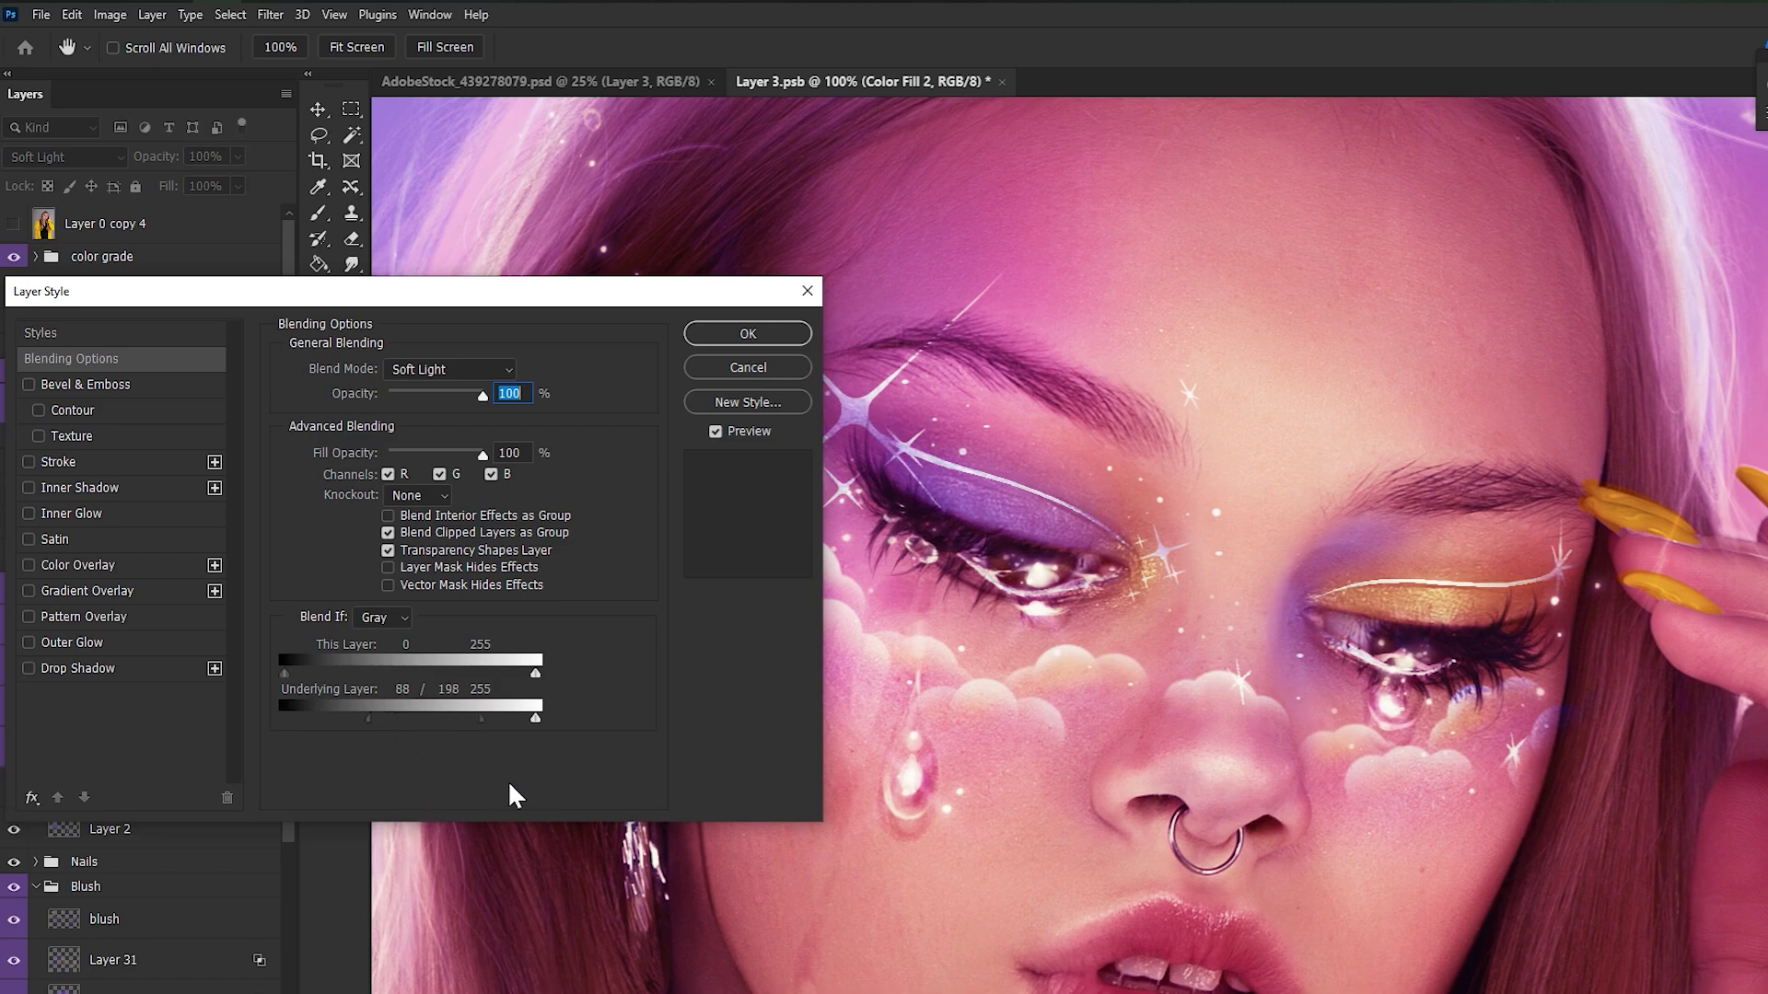
click(712, 367)
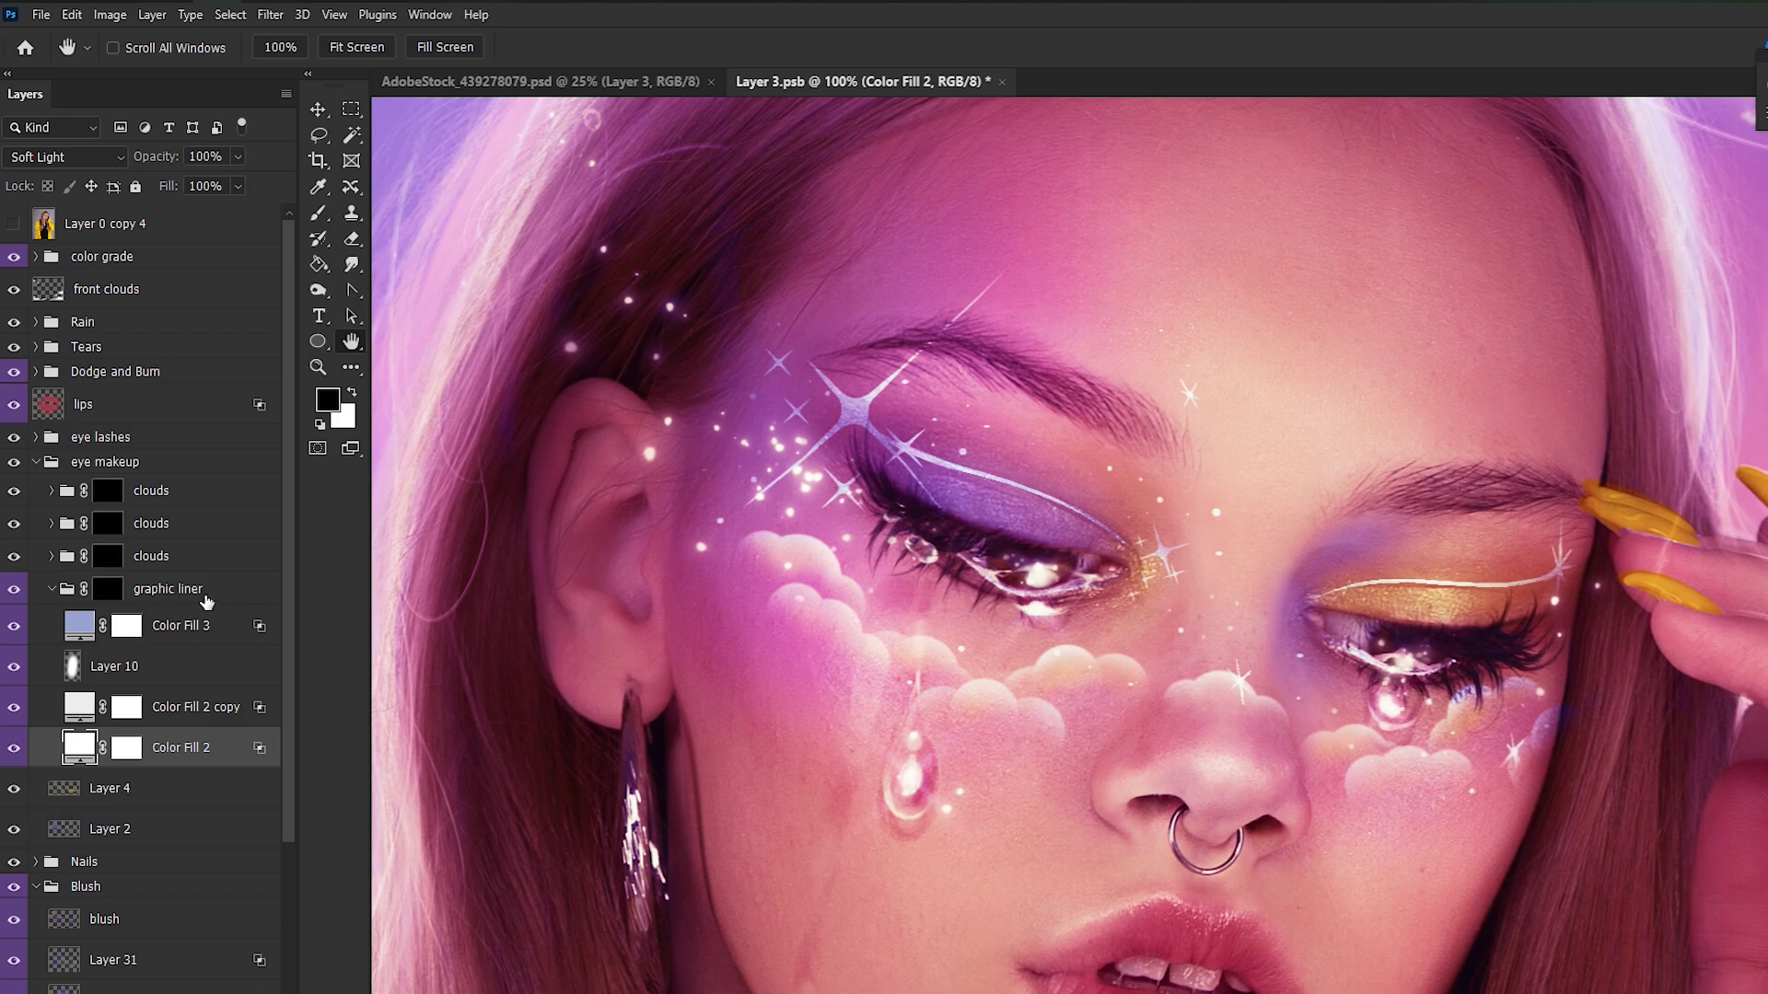
Shift the graphic liner group slightly down and to the right over the eyes, and nudge it up three times.
click(236, 595)
click(318, 109)
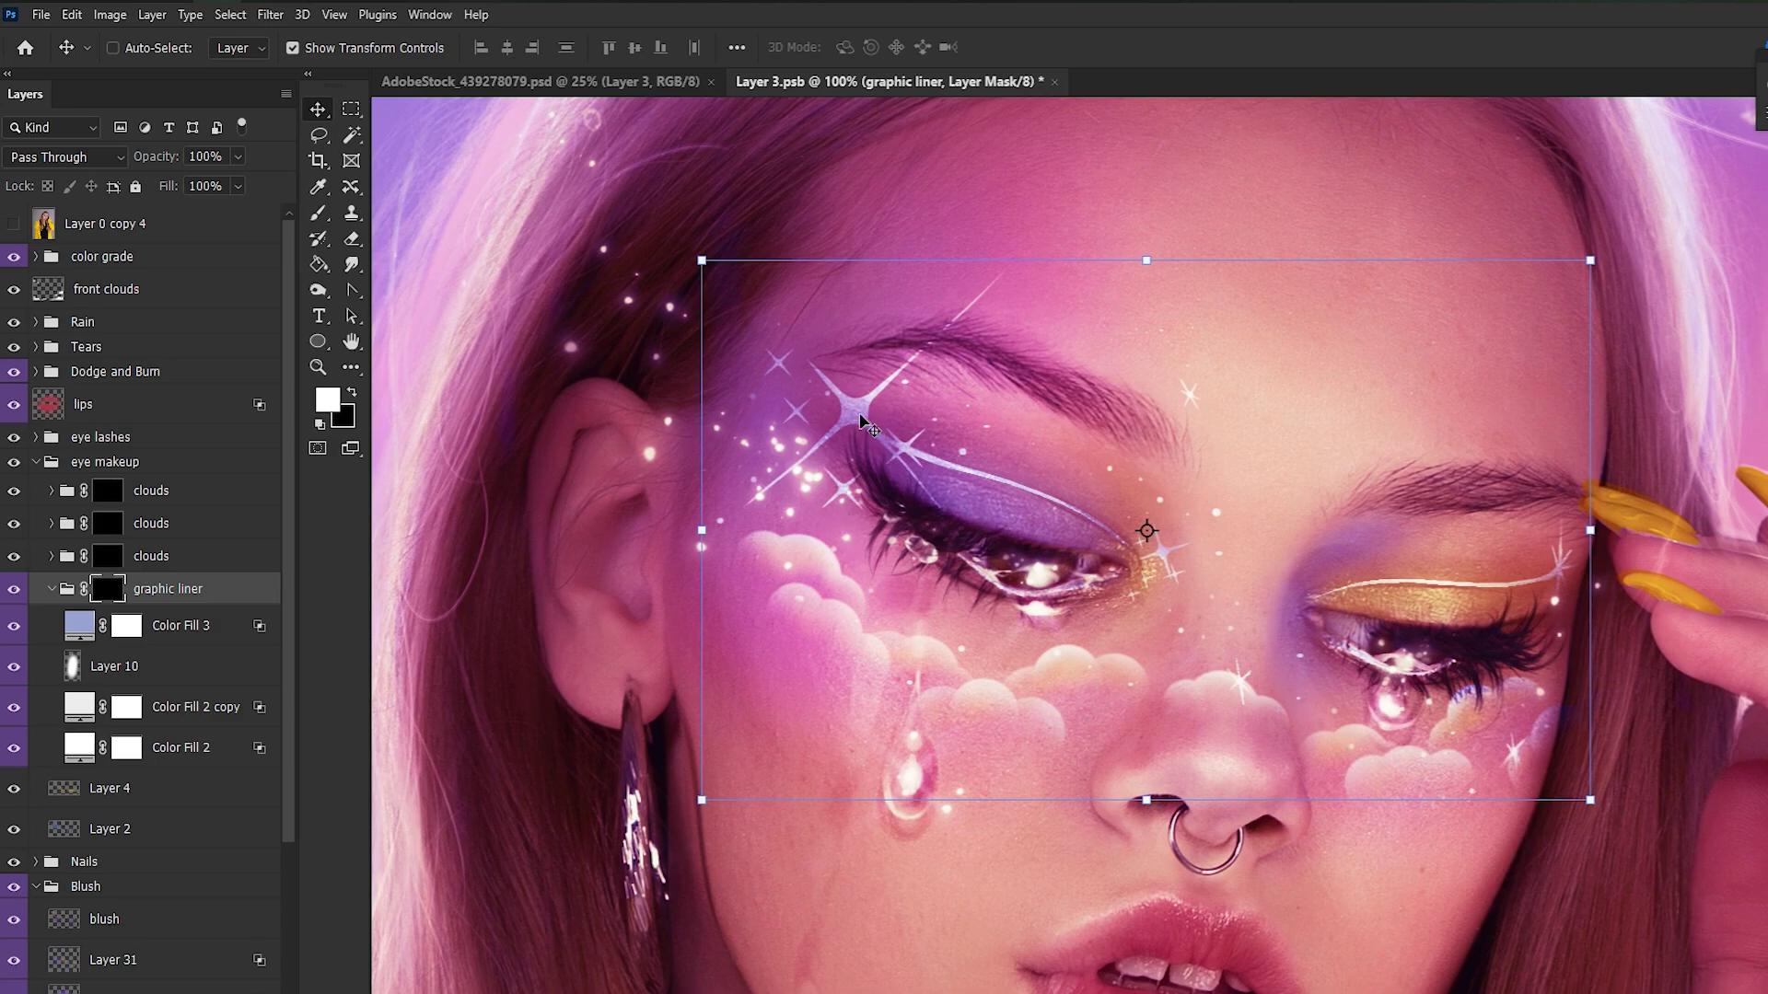
mouse_move(859, 415)
mouse_down()
mouse_move(878, 466)
mouse_move(907, 394)
mouse_move(928, 396)
mouse_move(928, 486)
mouse_move(889, 477)
mouse_move(882, 497)
mouse_move(868, 426)
mouse_up()
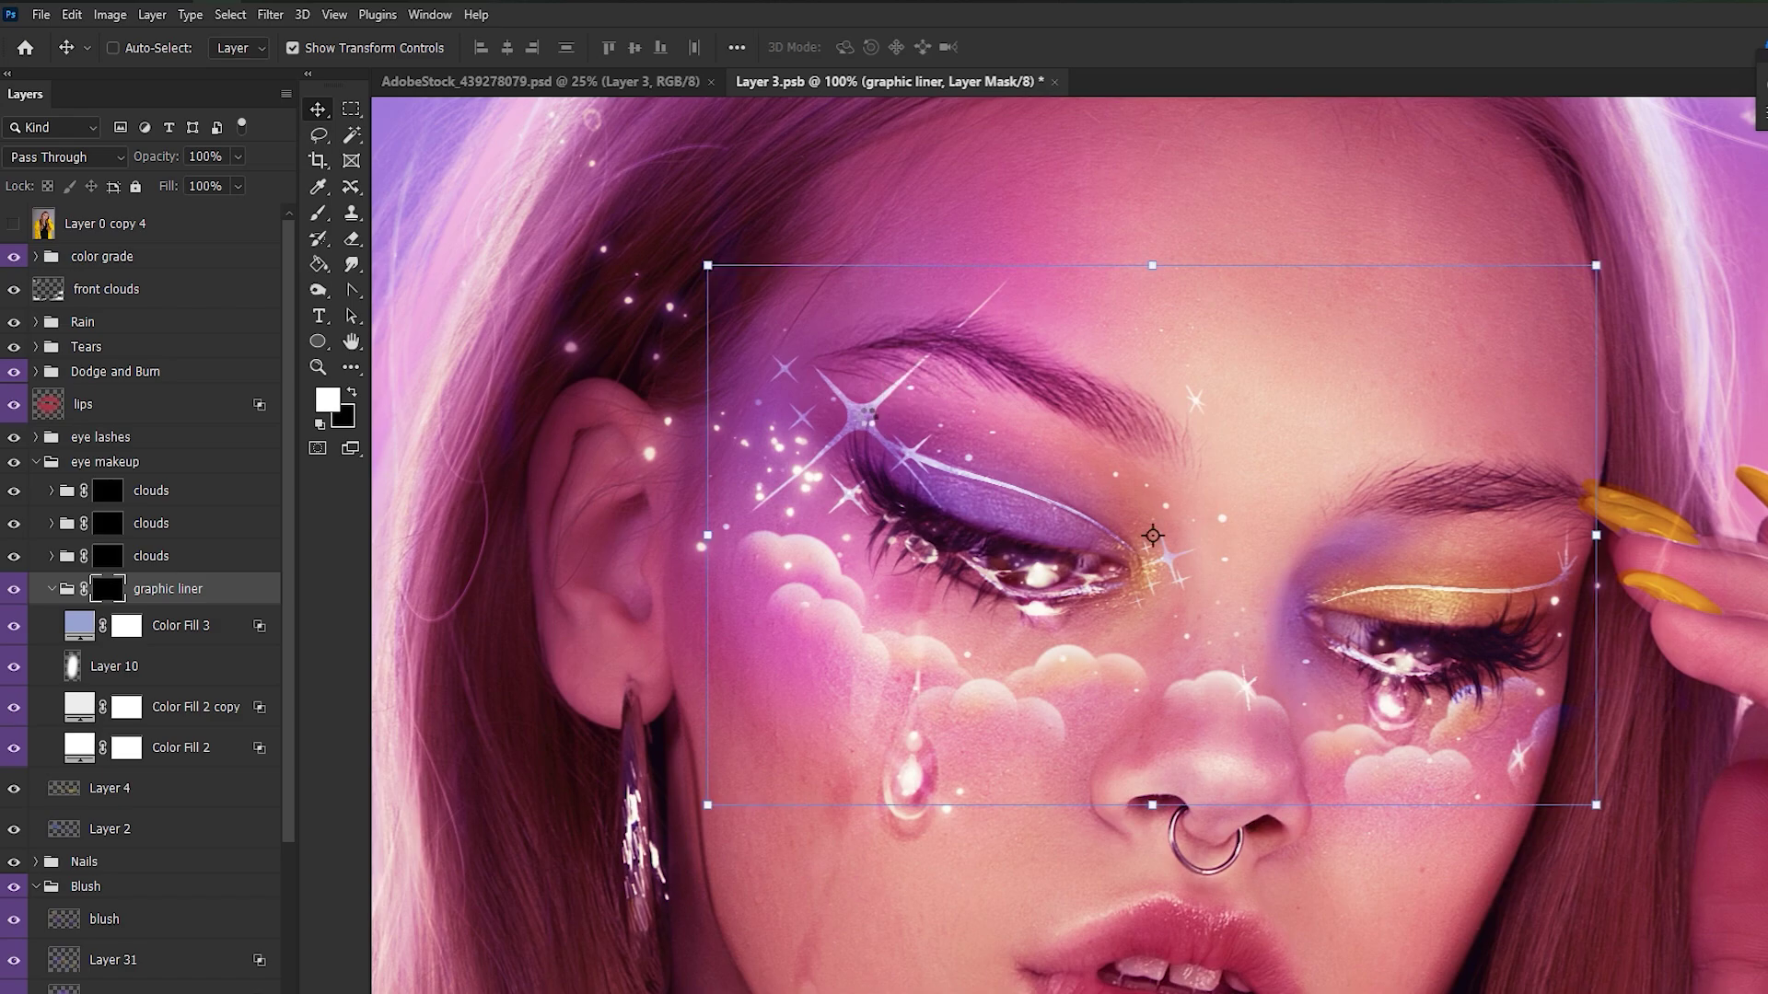
key(Up)
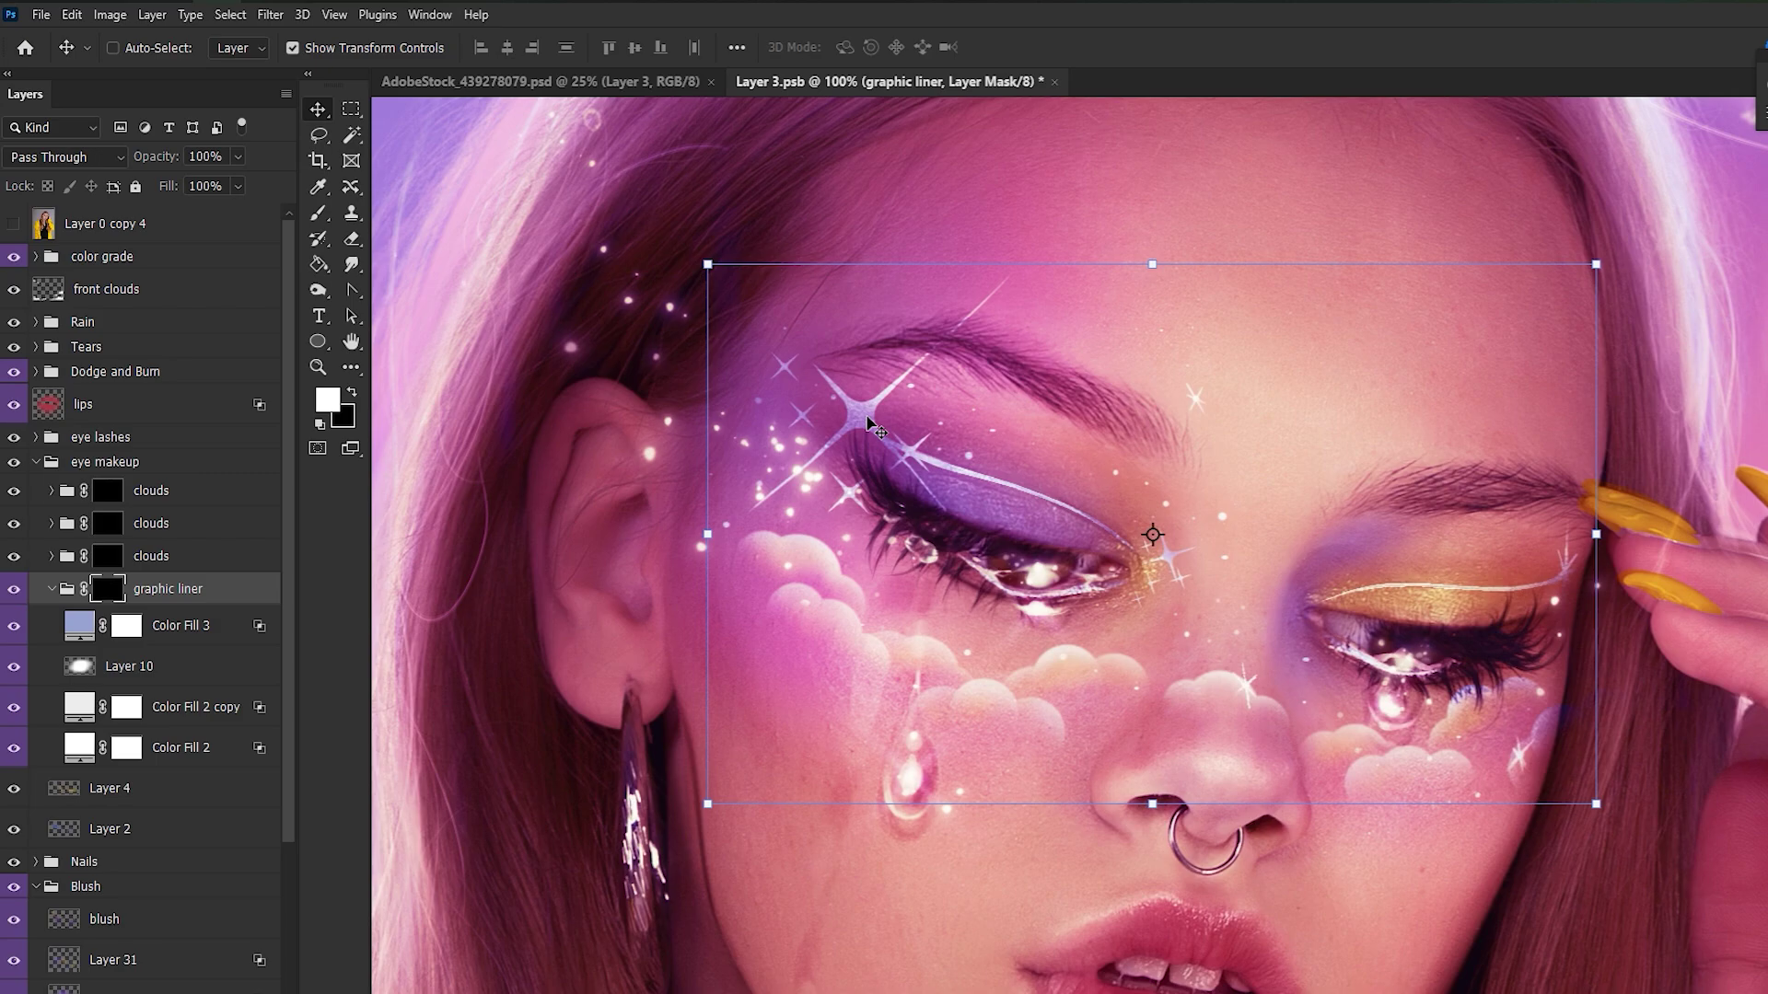
key(Up)
key(Up)
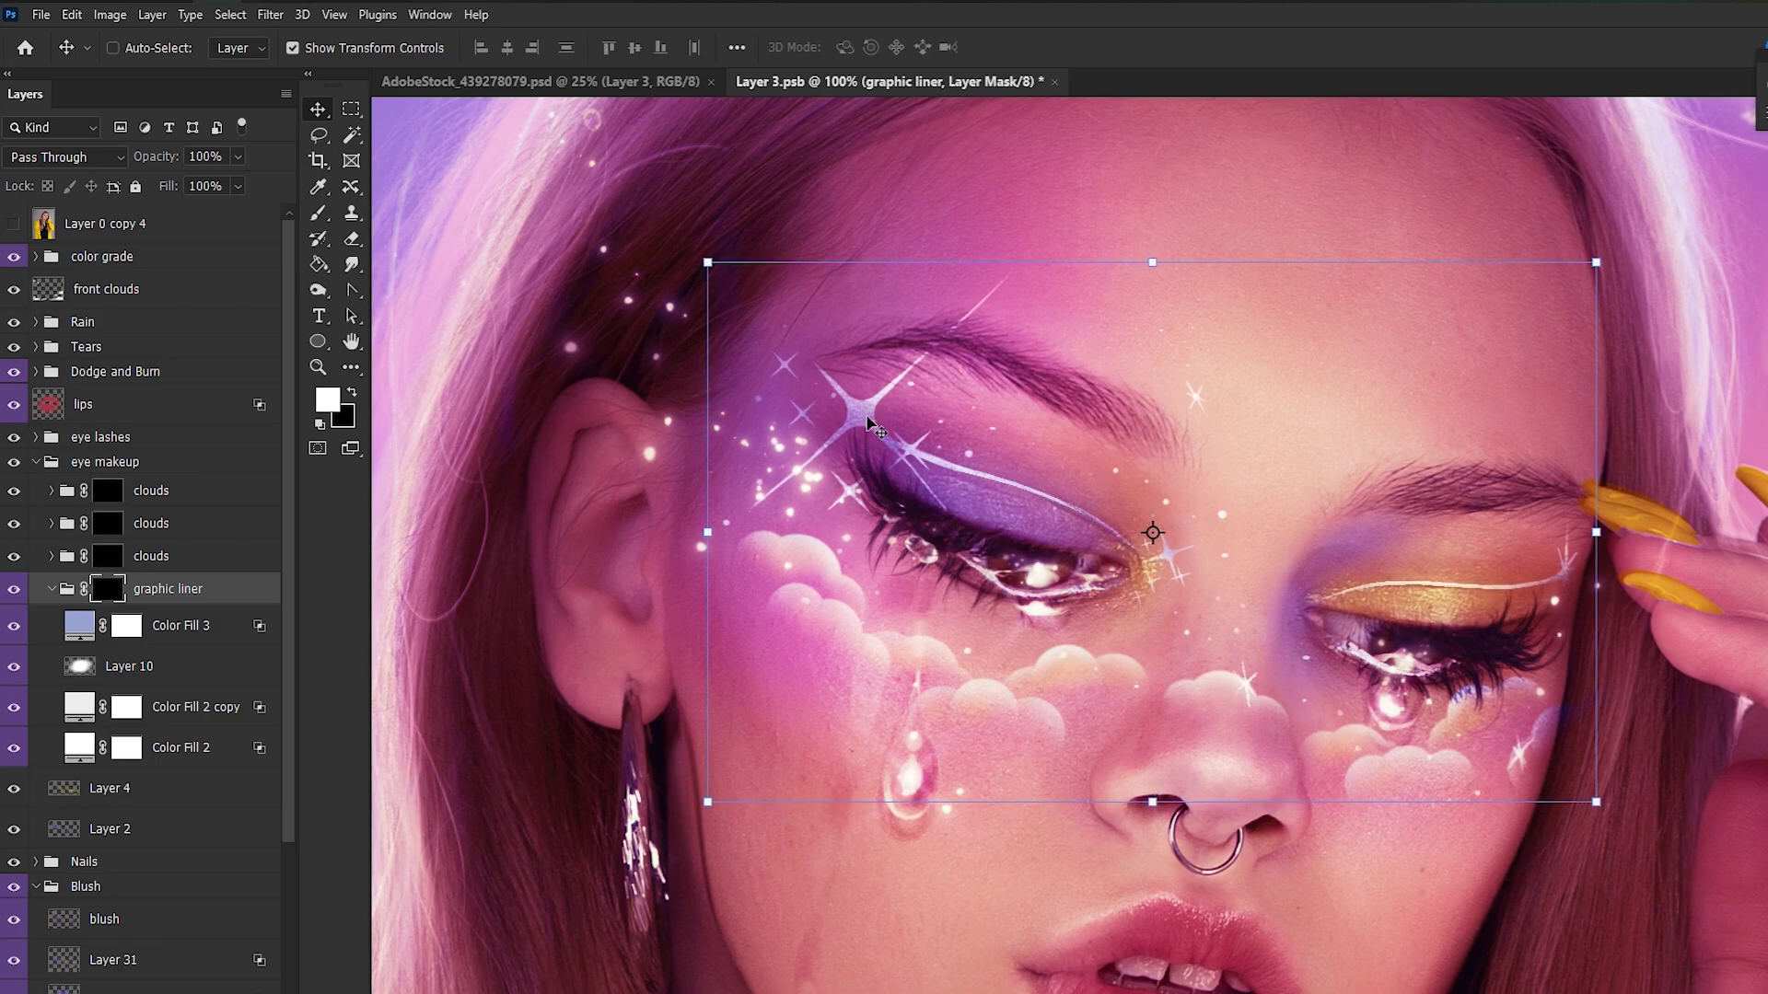
click(350, 341)
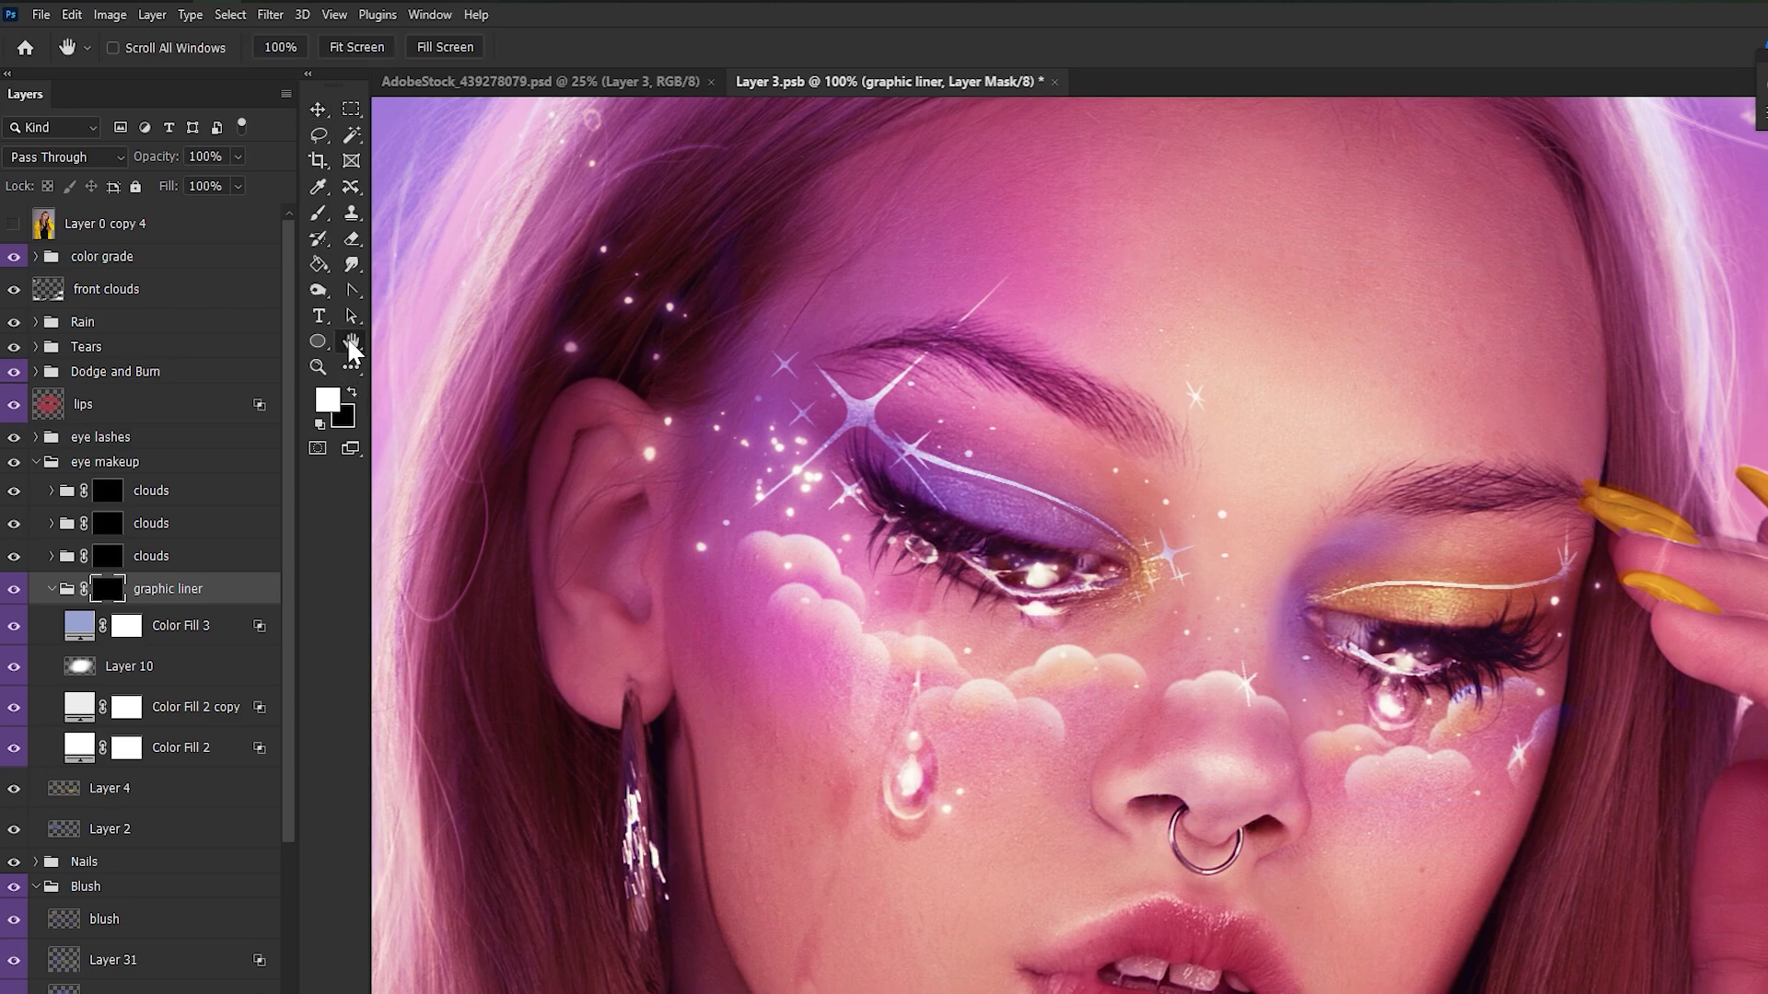